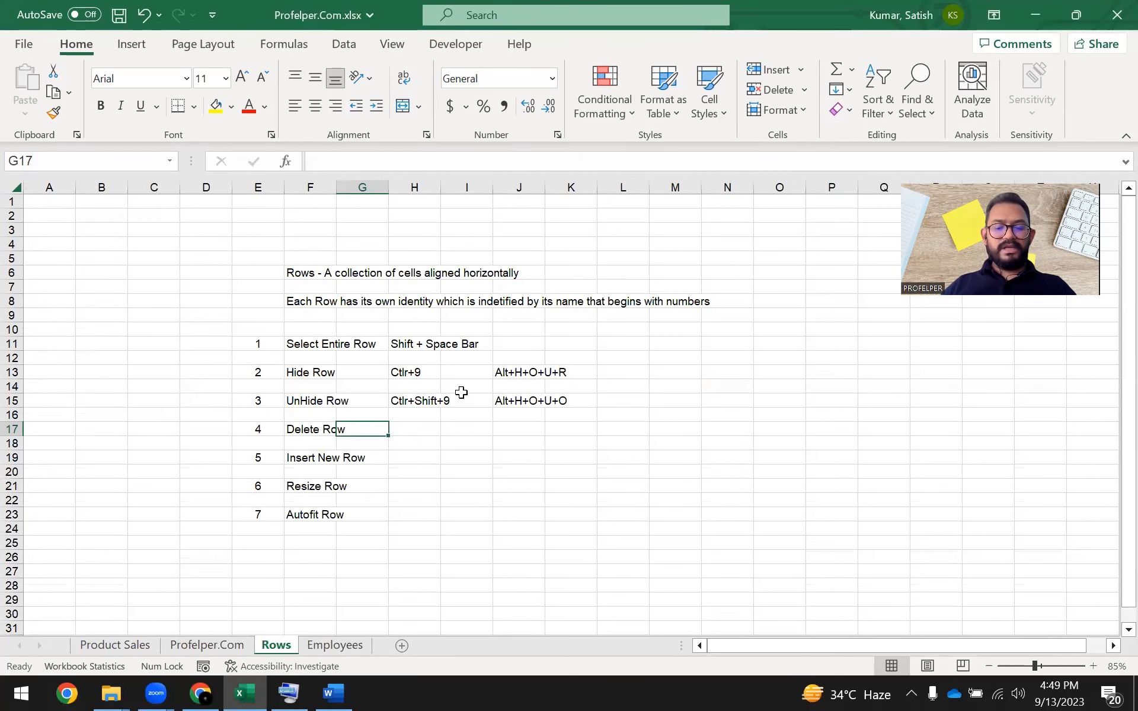
Step: On the Employees sheet, replace the text in cell C26 with Delete
key(ctrl+Page_Down)
key(Right)
key(Right)
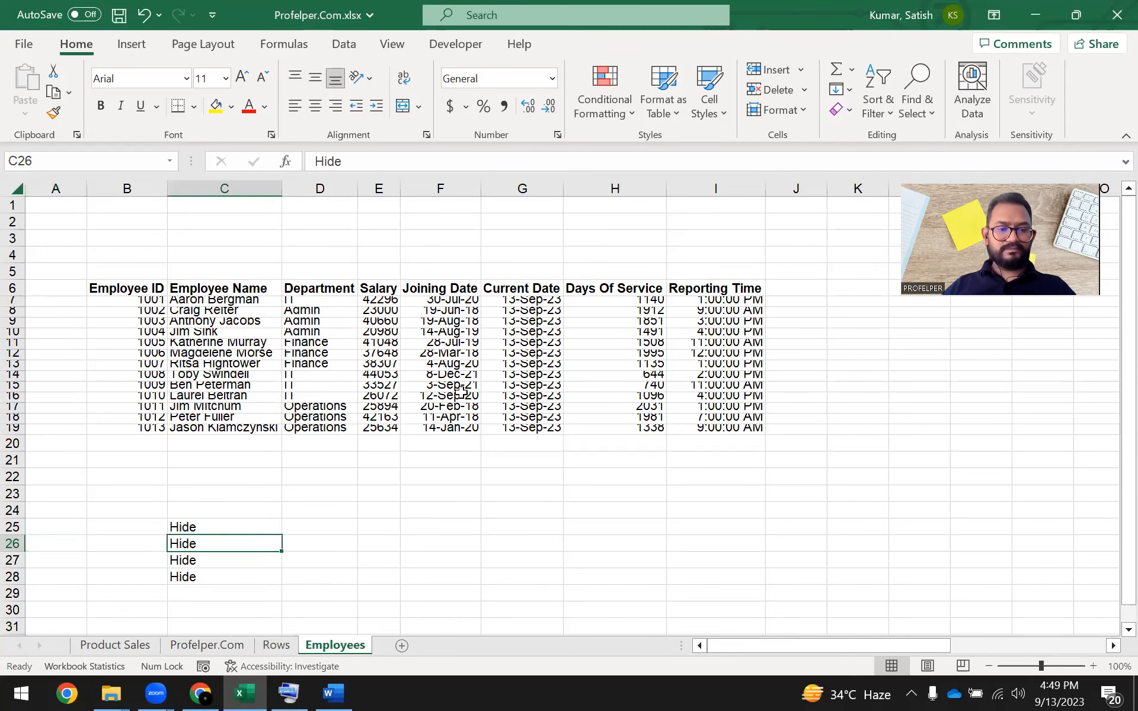
text(Del)
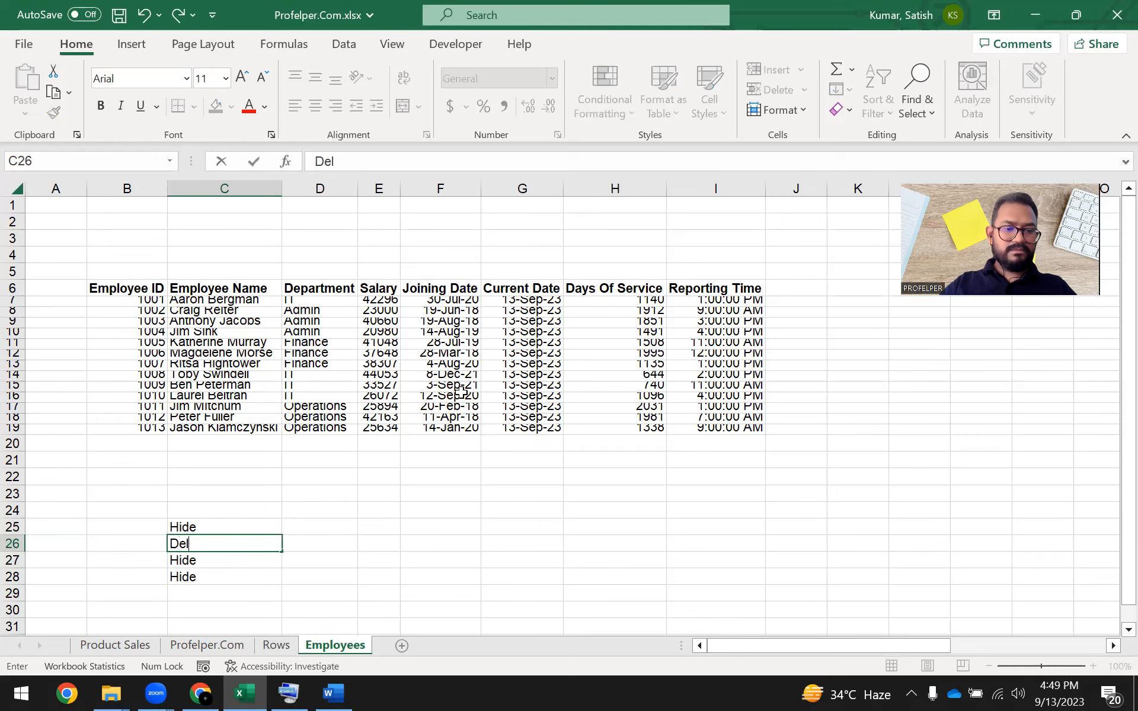
key(BackSpace)
key(BackSpace)
key(BackSpace)
text(Delete)
key(ctrl+Return)
Step: Select the whole of row 26, which holds the Delete text, and delete it from the Employees sheet
scroll(276, 520, down, 3)
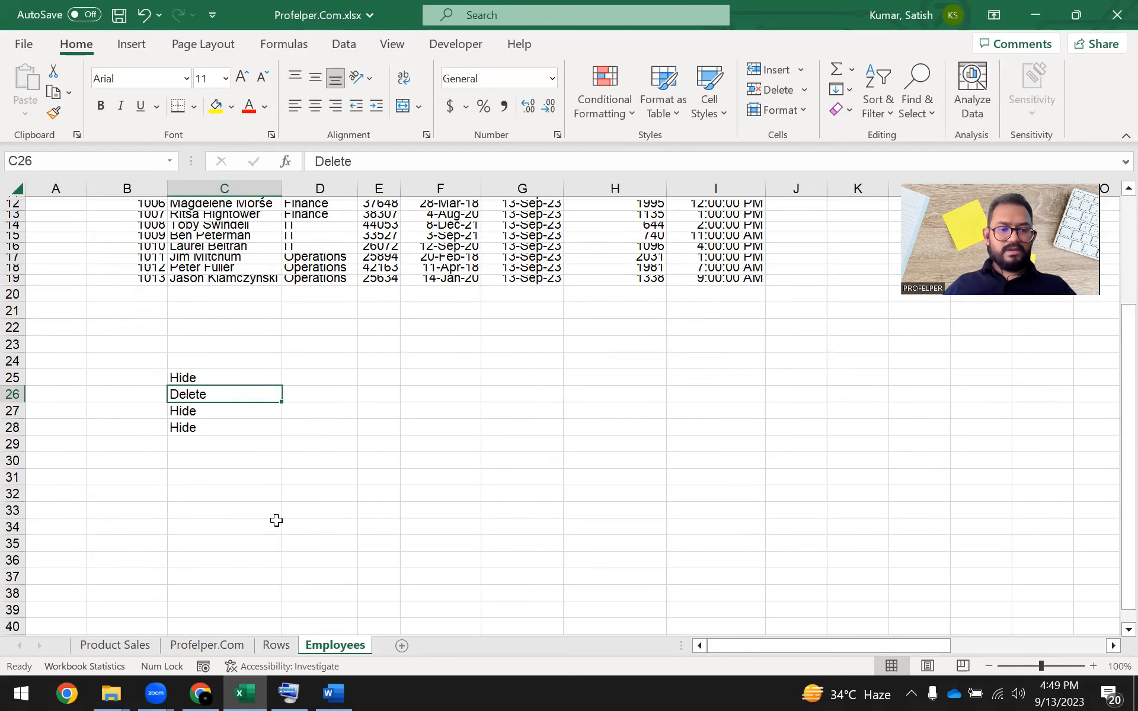
click(192, 375)
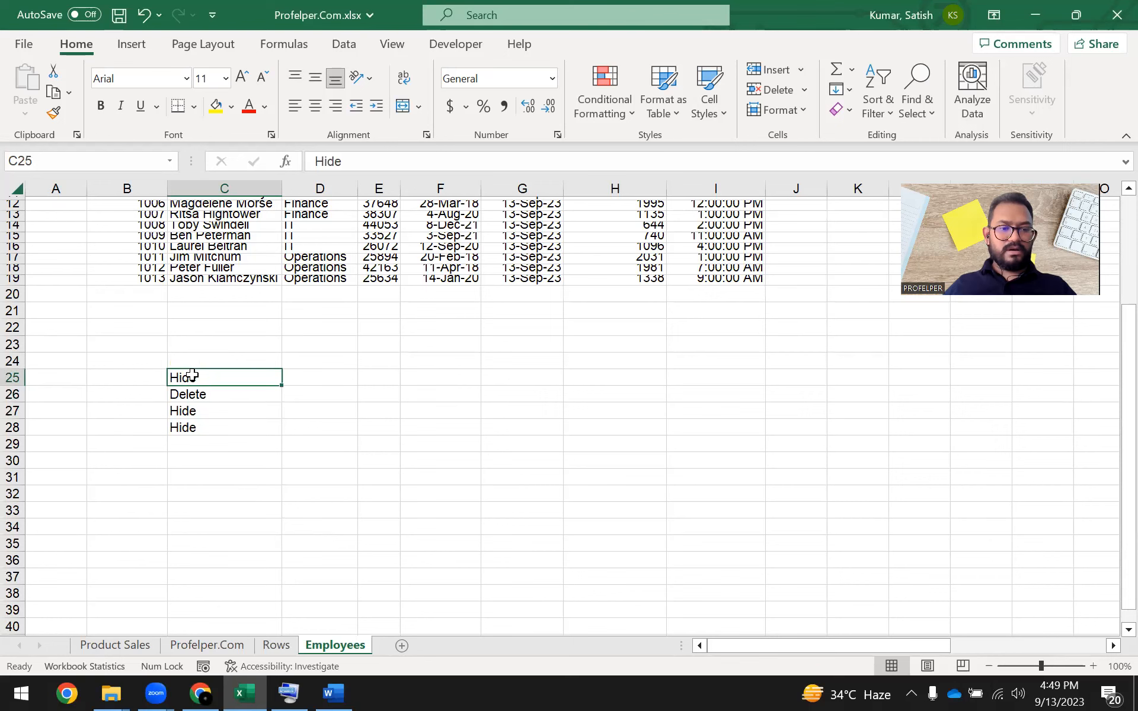
drag(192, 375, 203, 426)
click(237, 492)
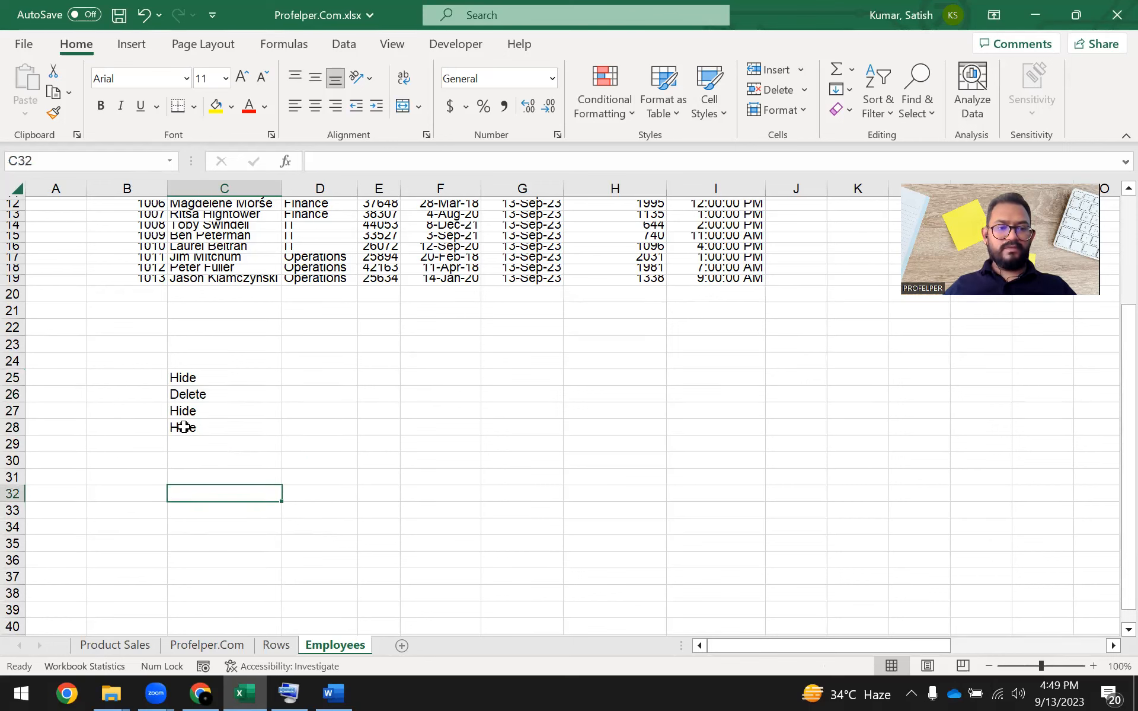
click(11, 394)
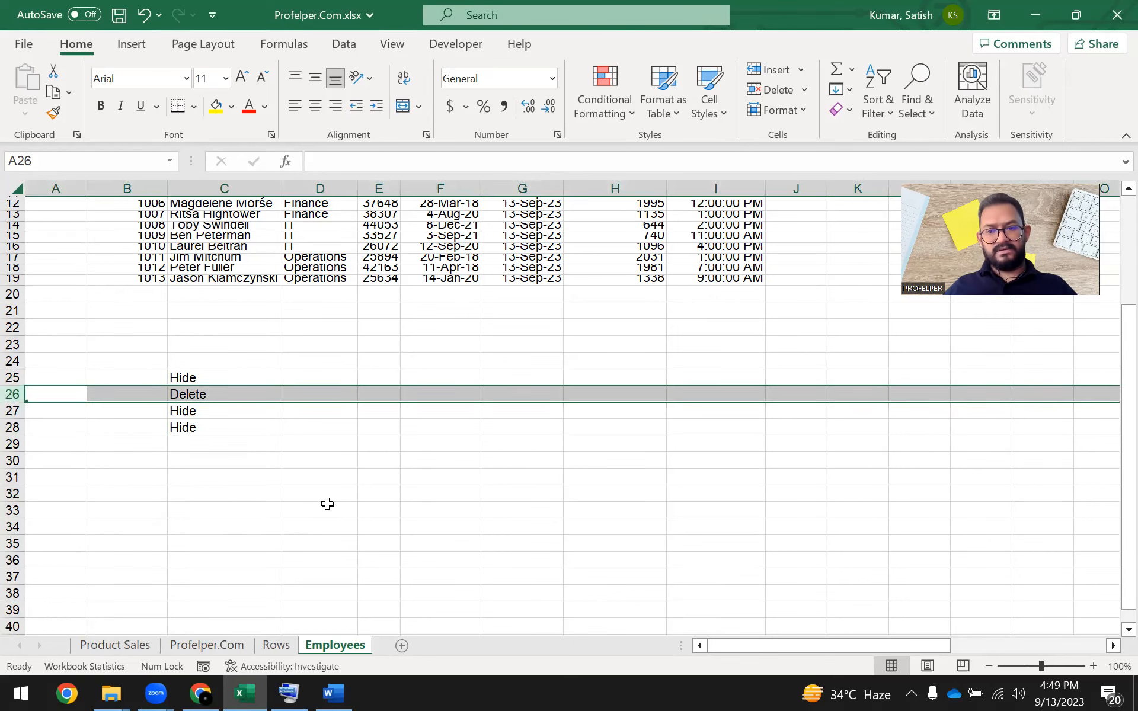
click(284, 507)
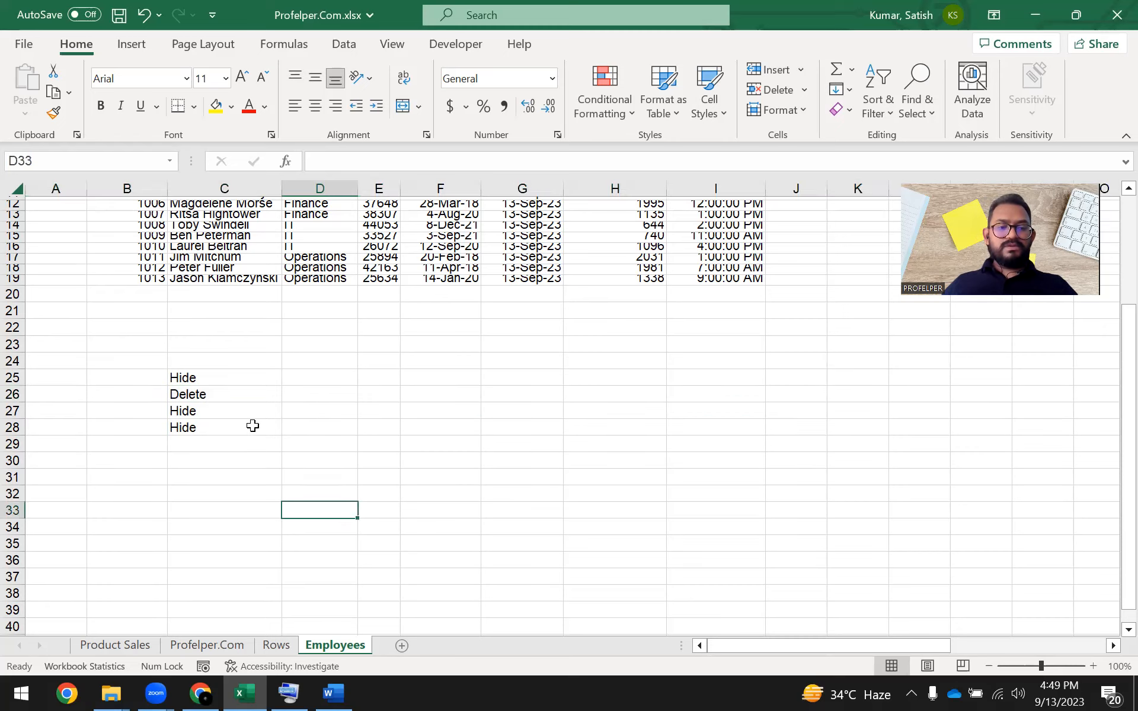
click(240, 395)
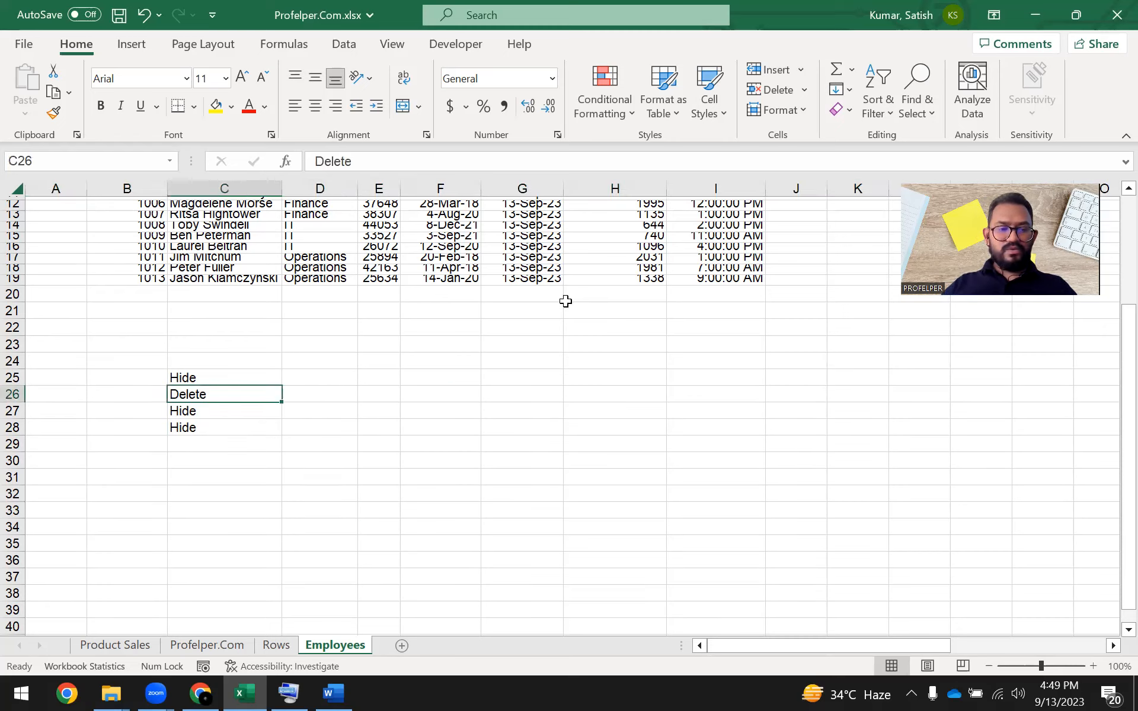
key(shift+space)
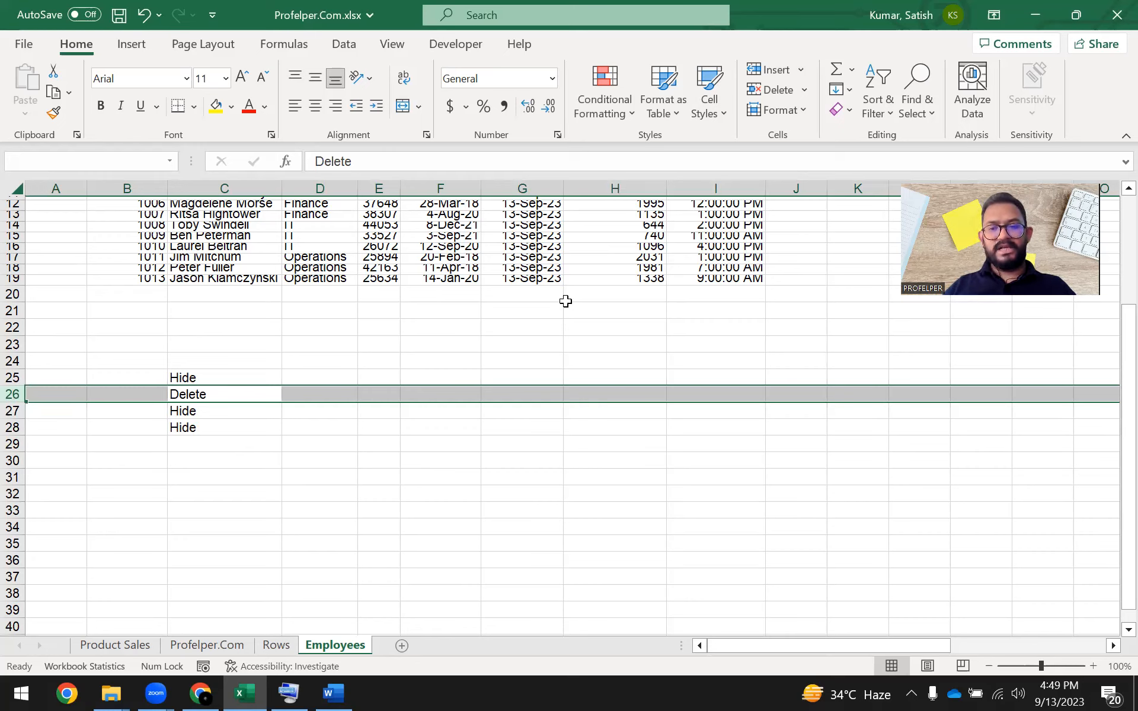
right_click(12, 394)
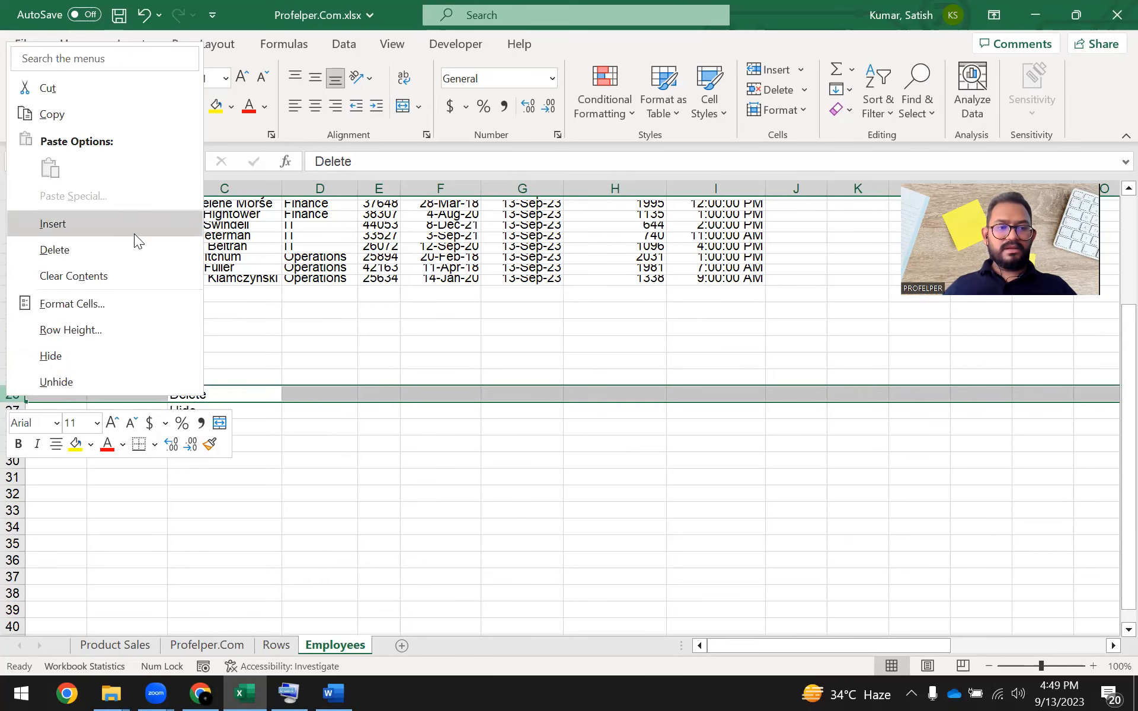
click(134, 251)
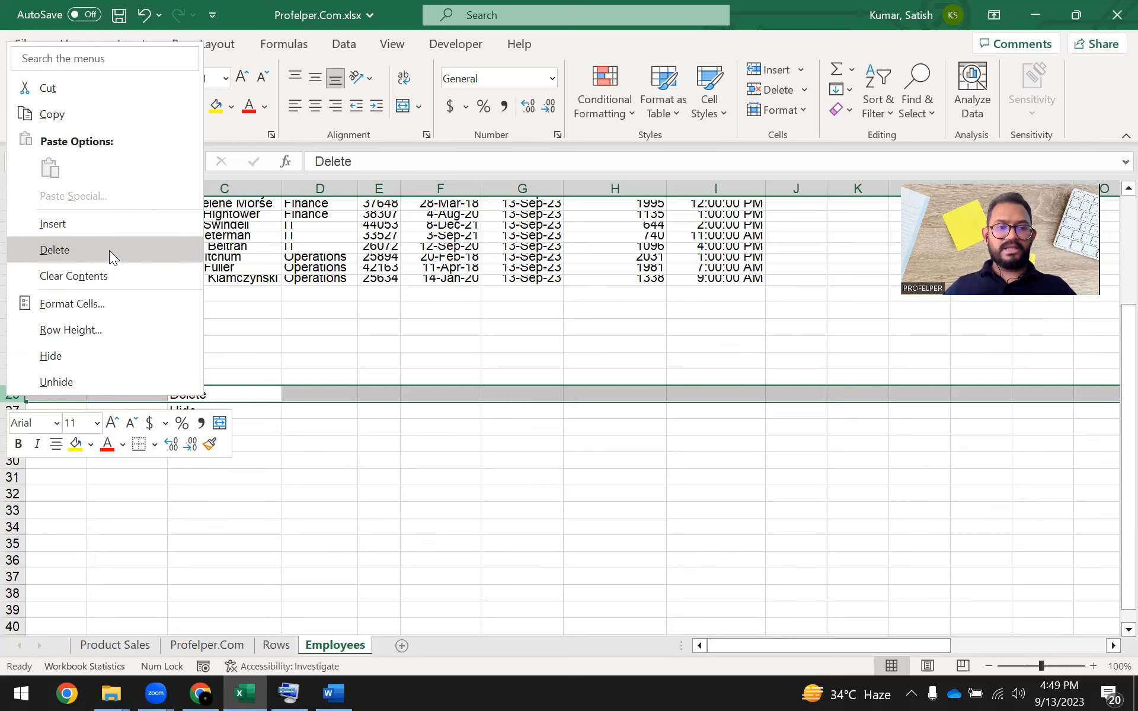
click(109, 250)
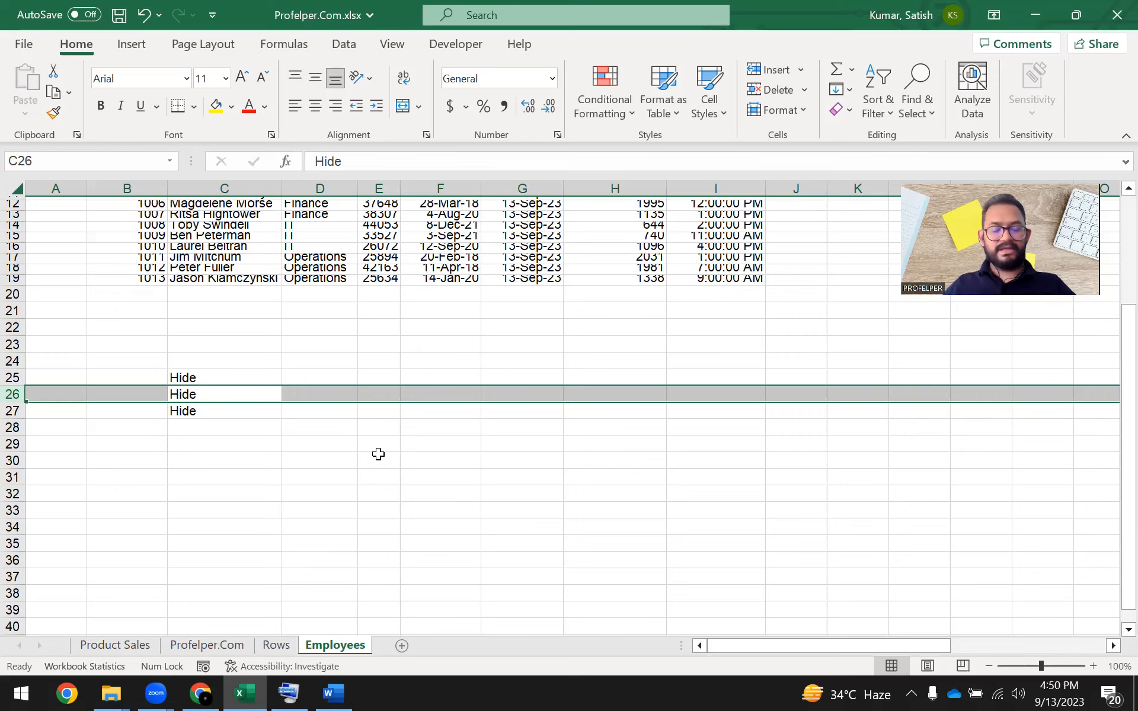
Step: Go to the Delete Row entry in cell F17 of the Rows sheet
click(202, 472)
click(144, 446)
click(165, 408)
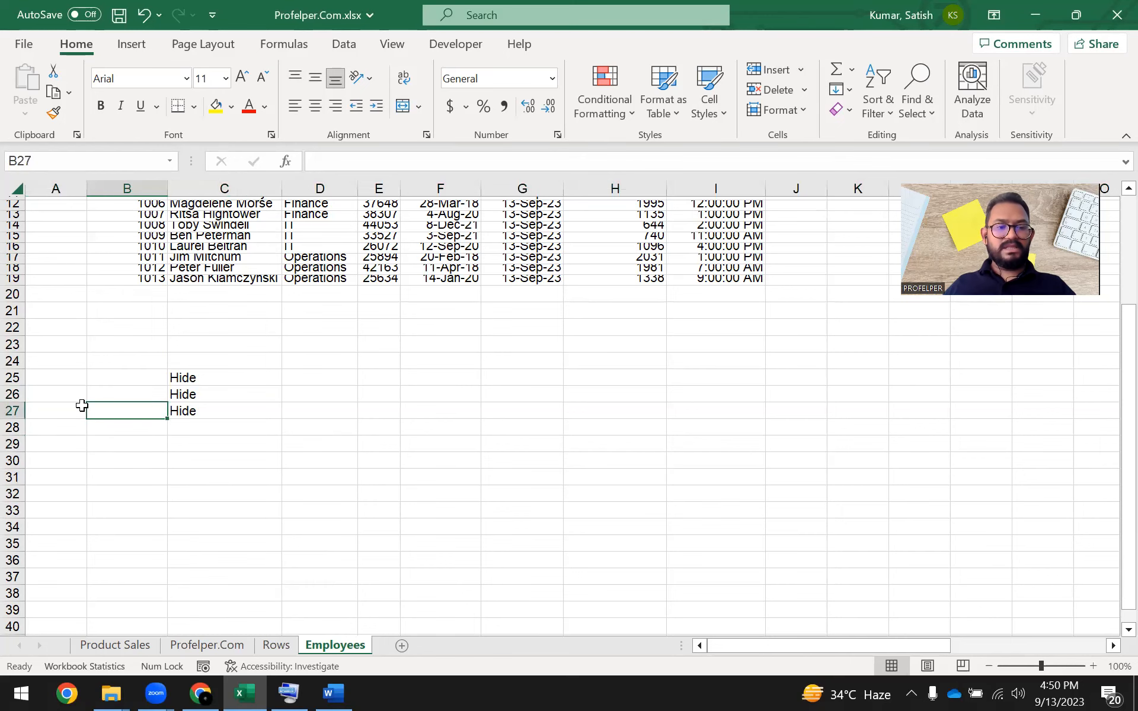
click(283, 648)
click(316, 434)
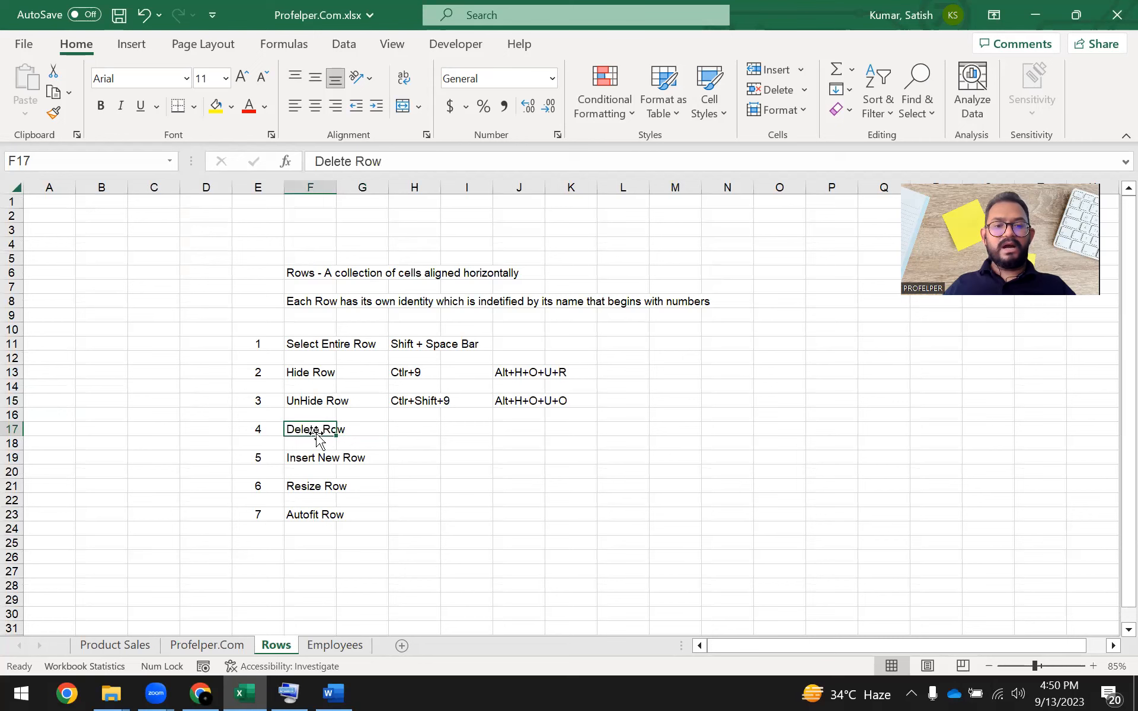
Step: Return to the Employees sheet and overwrite the second Hide entry, in cell C26, with Delete
click(335, 645)
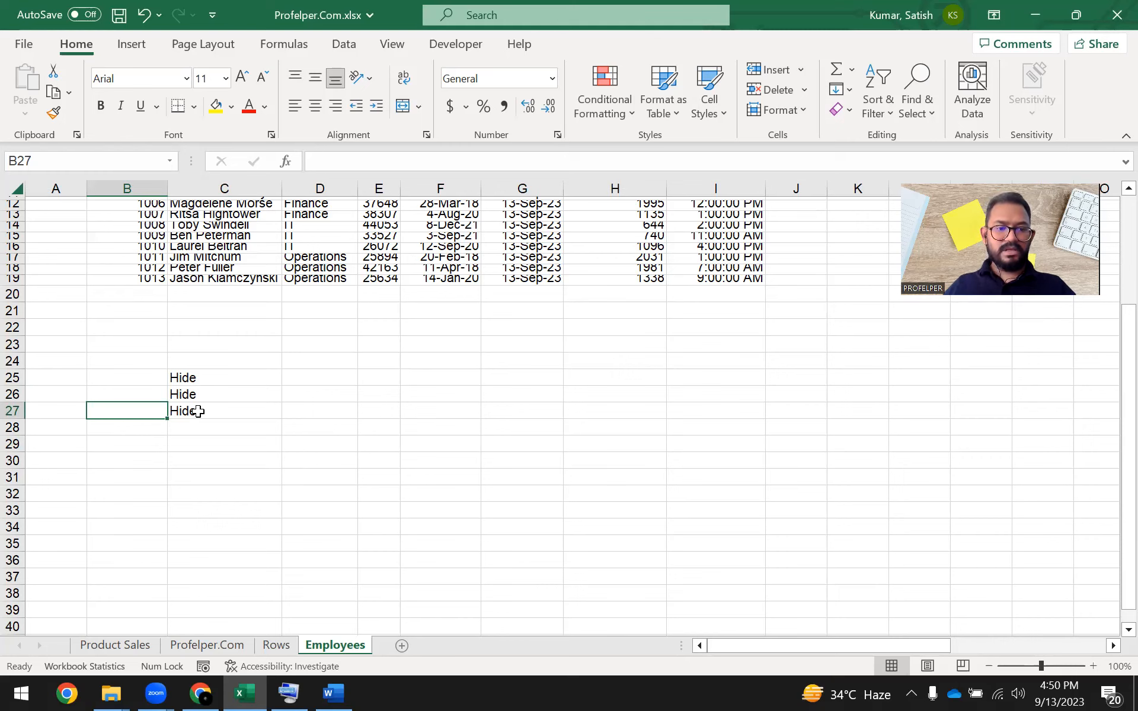
drag(196, 410, 196, 394)
key(Up)
text(D)
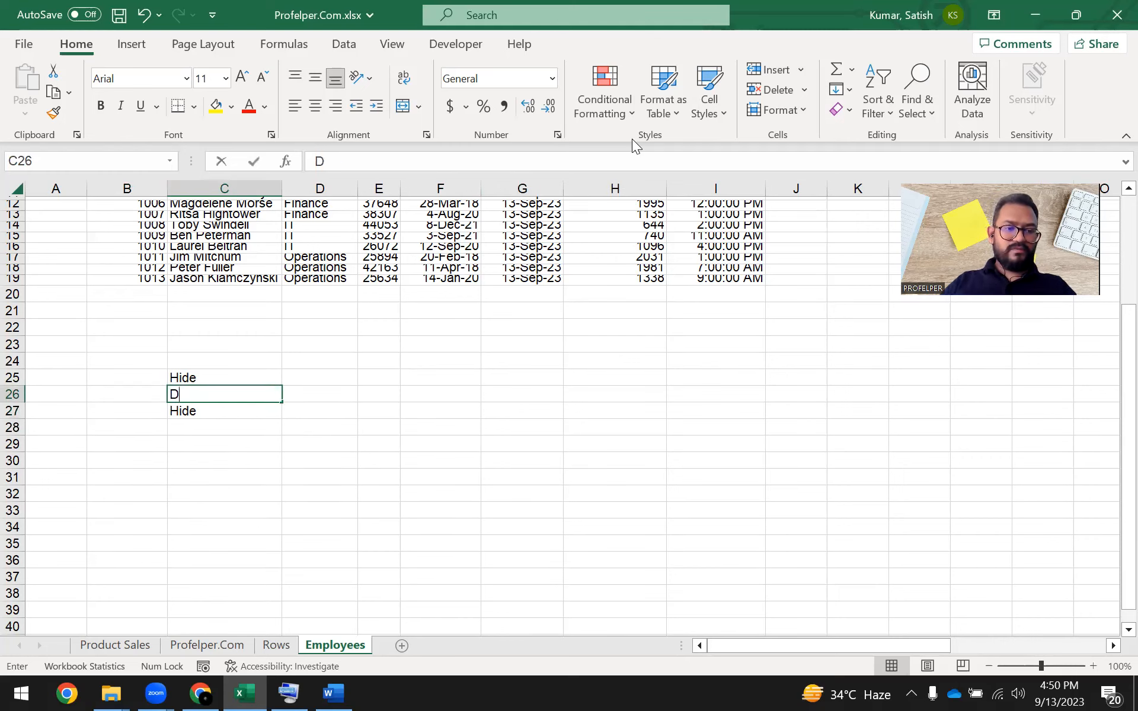
text(elete)
key(Return)
Step: Delete the entire sheet row 26 with the Delete Sheet Rows command
key(Up)
key(shift+space)
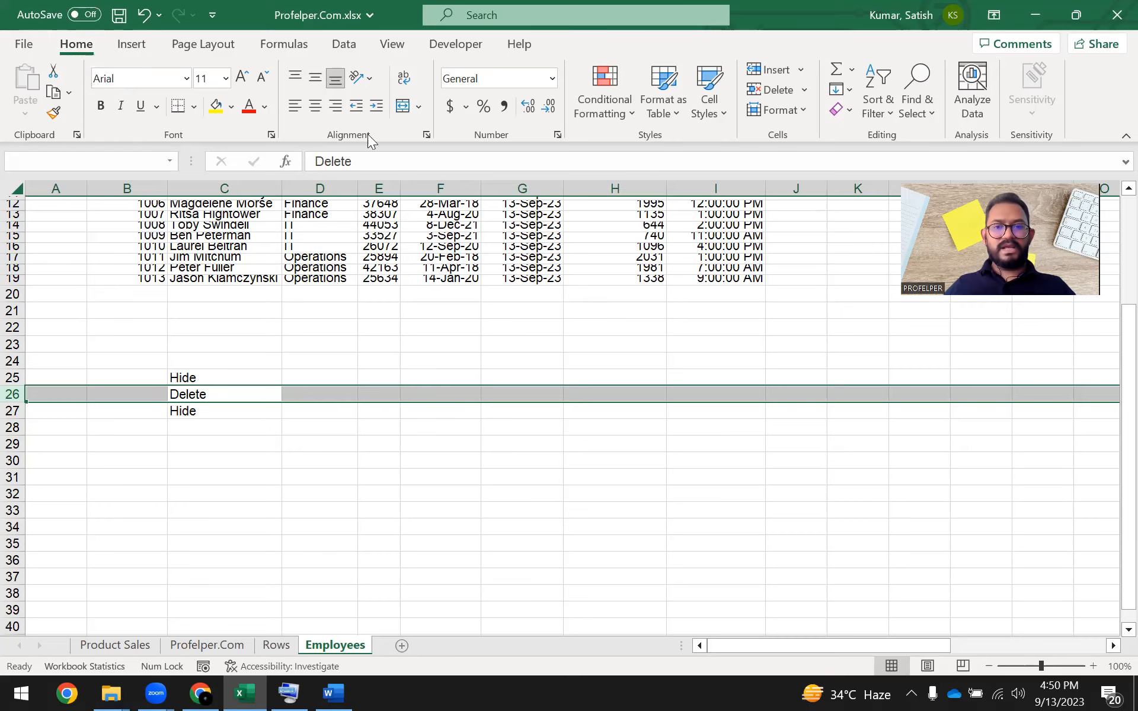
click(805, 90)
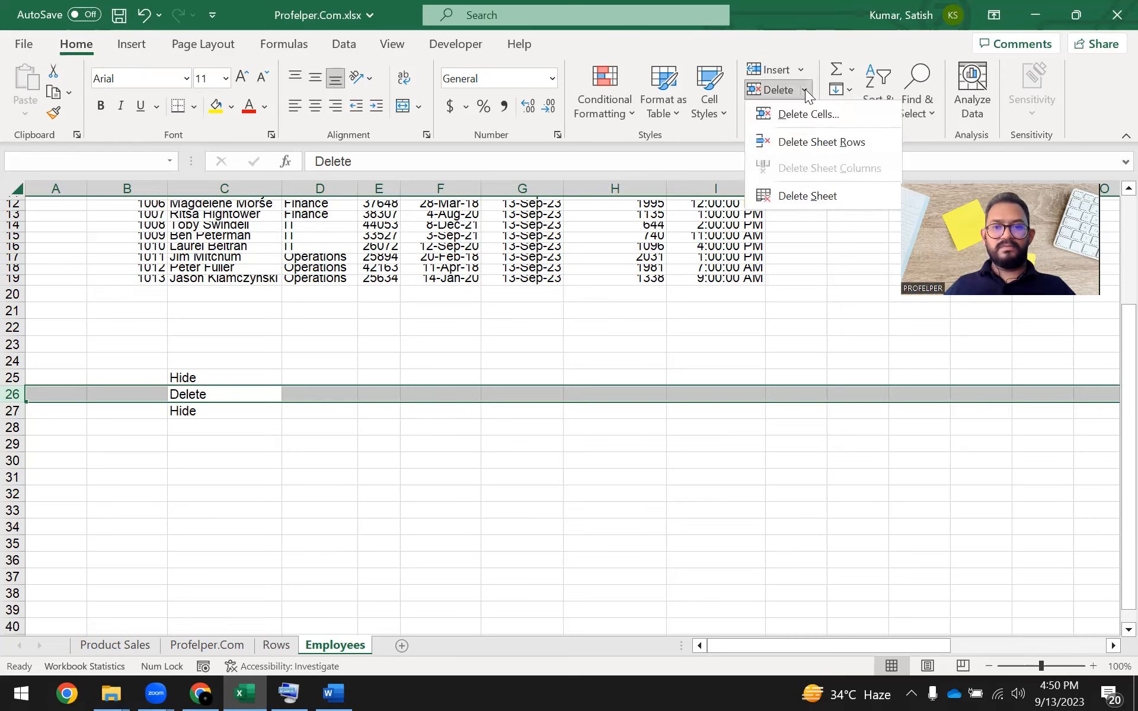
click(872, 141)
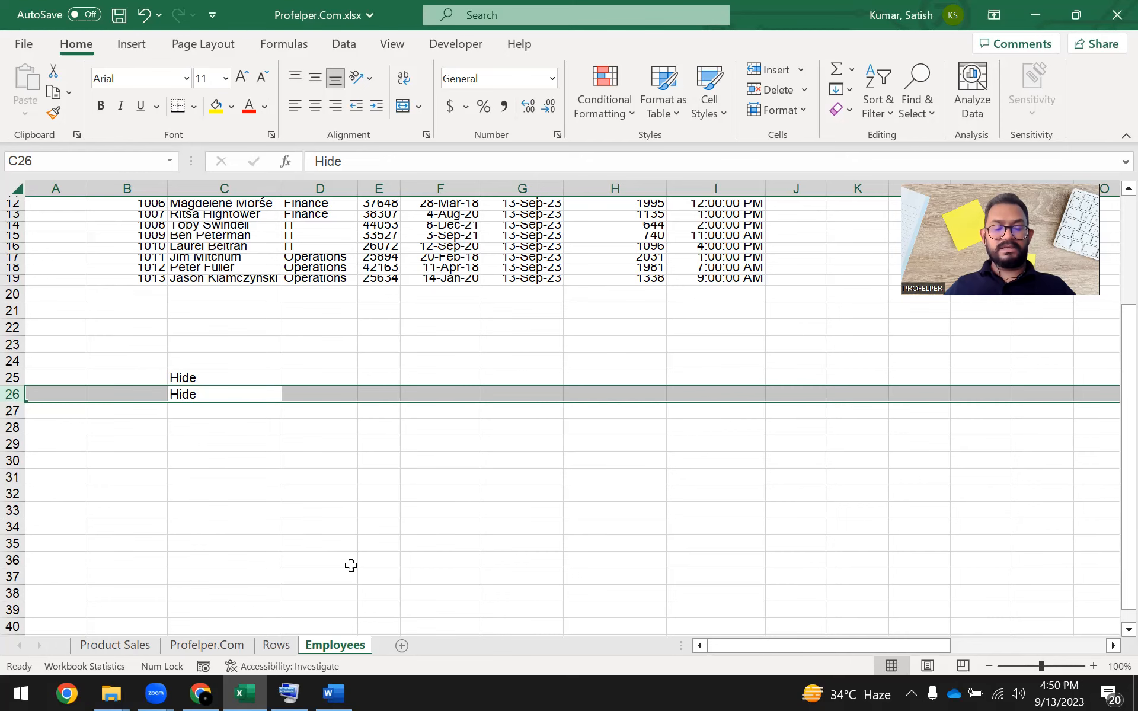
Step: On the Rows sheet, enter Ctrl+"-" in cell H17 beside the Delete Row entry
click(289, 645)
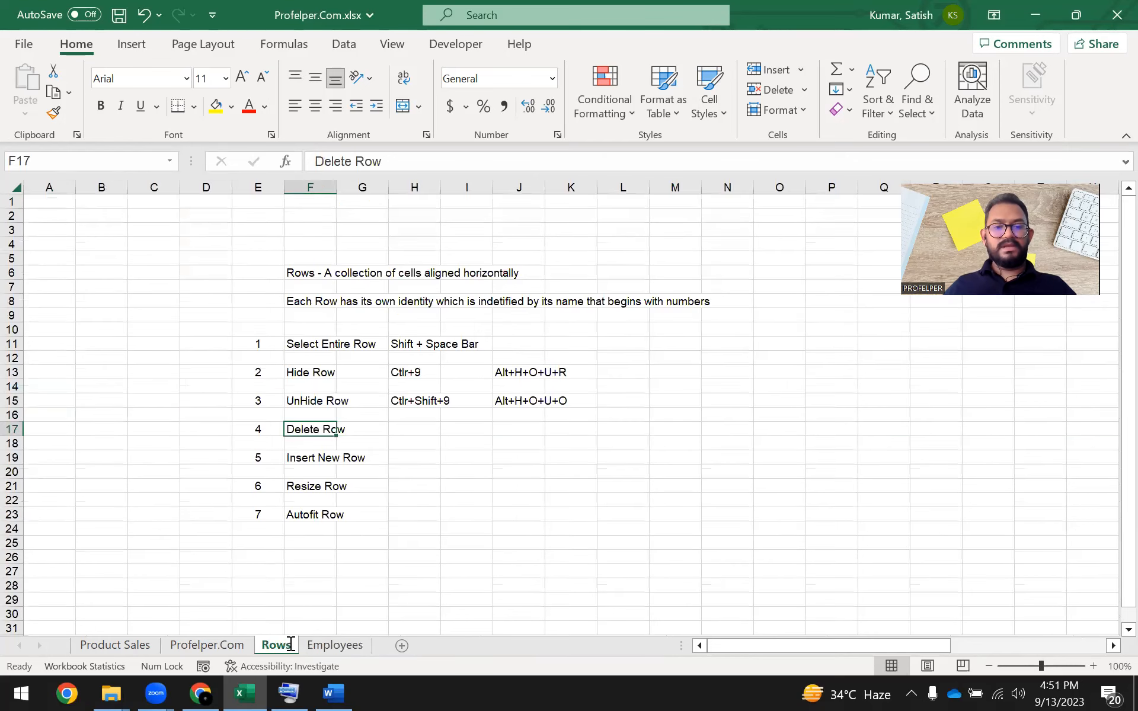
click(401, 431)
text(C)
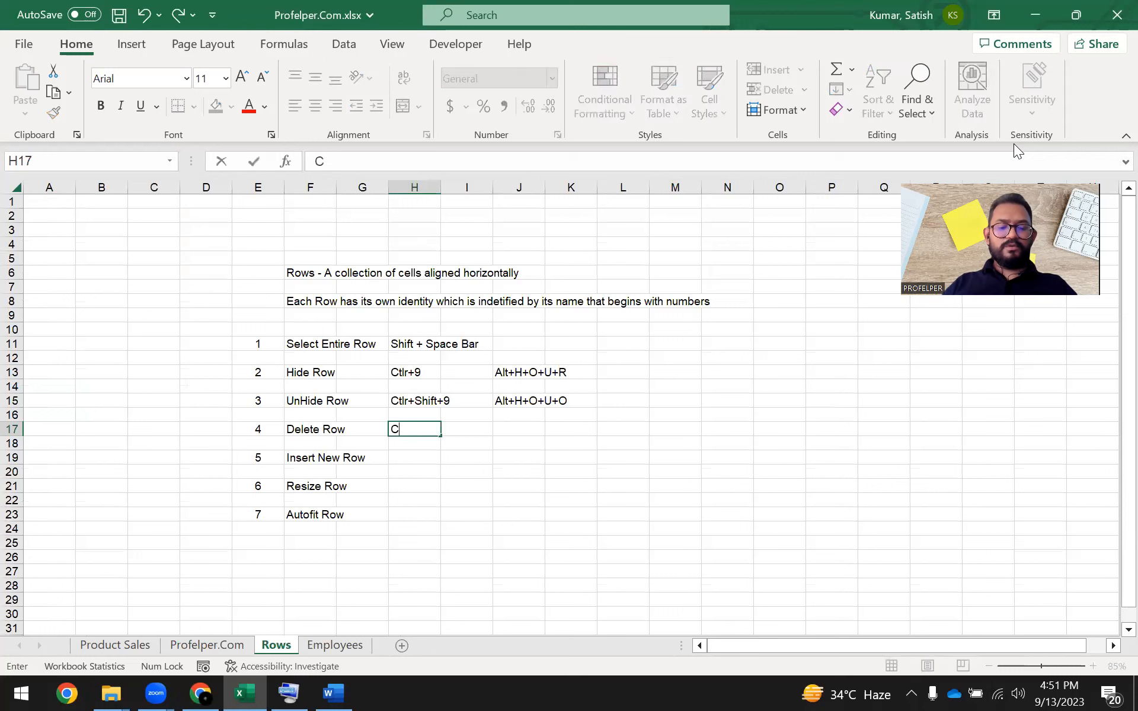
text(trl+)
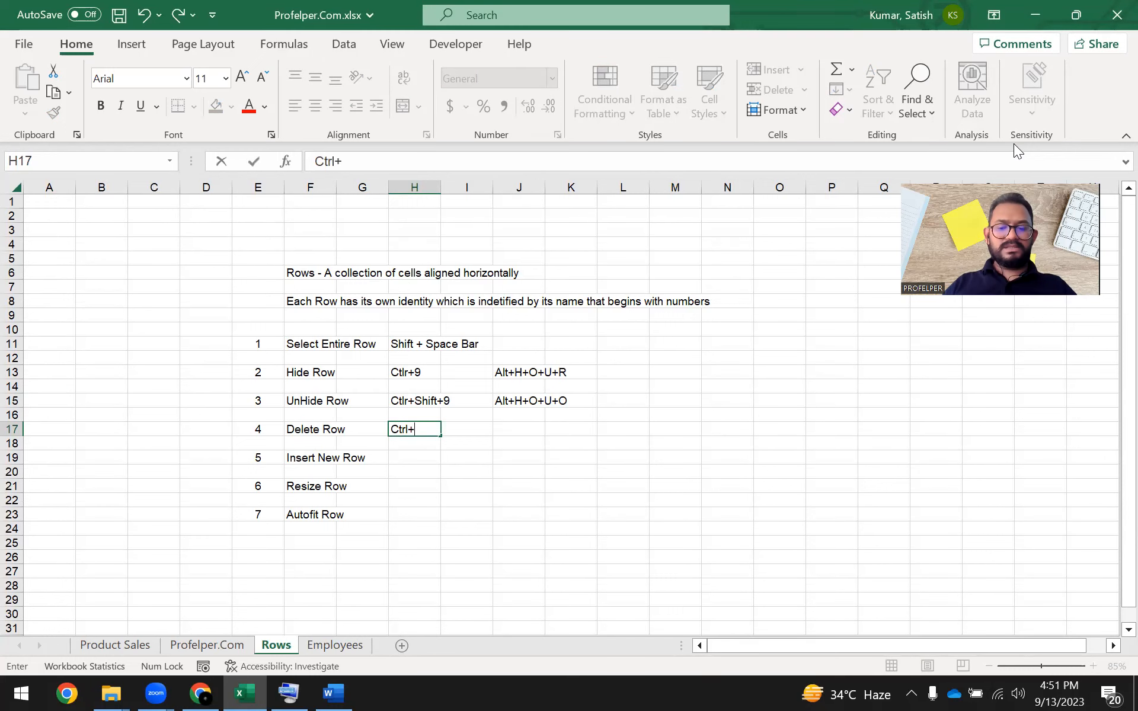
text("-"-)
key(ctrl+Return)
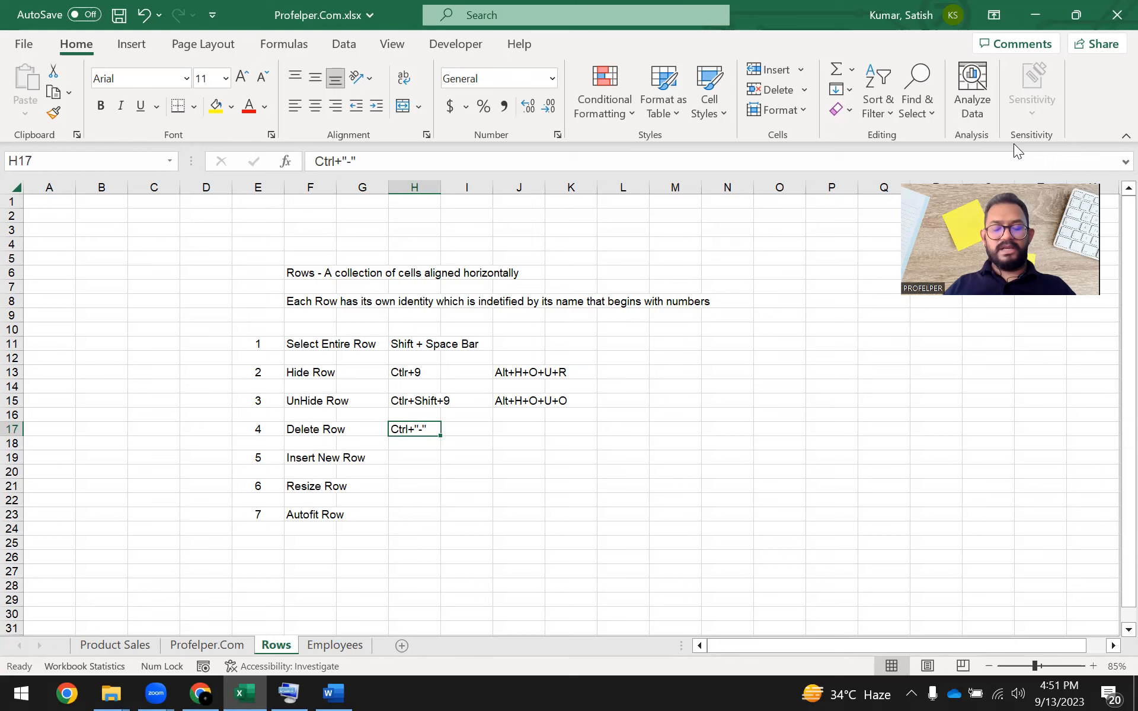
Step: On the Employees sheet, enter Delete in cell C26 and copy it into C25
key(ctrl+Page_Down)
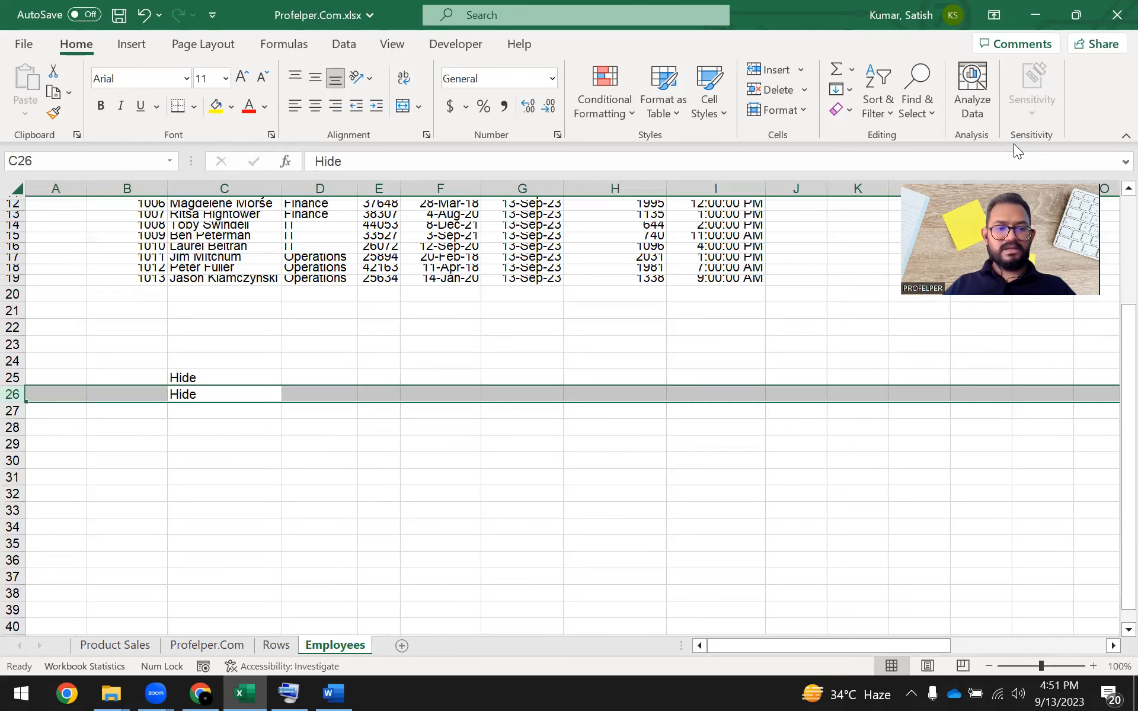
text(Delete)
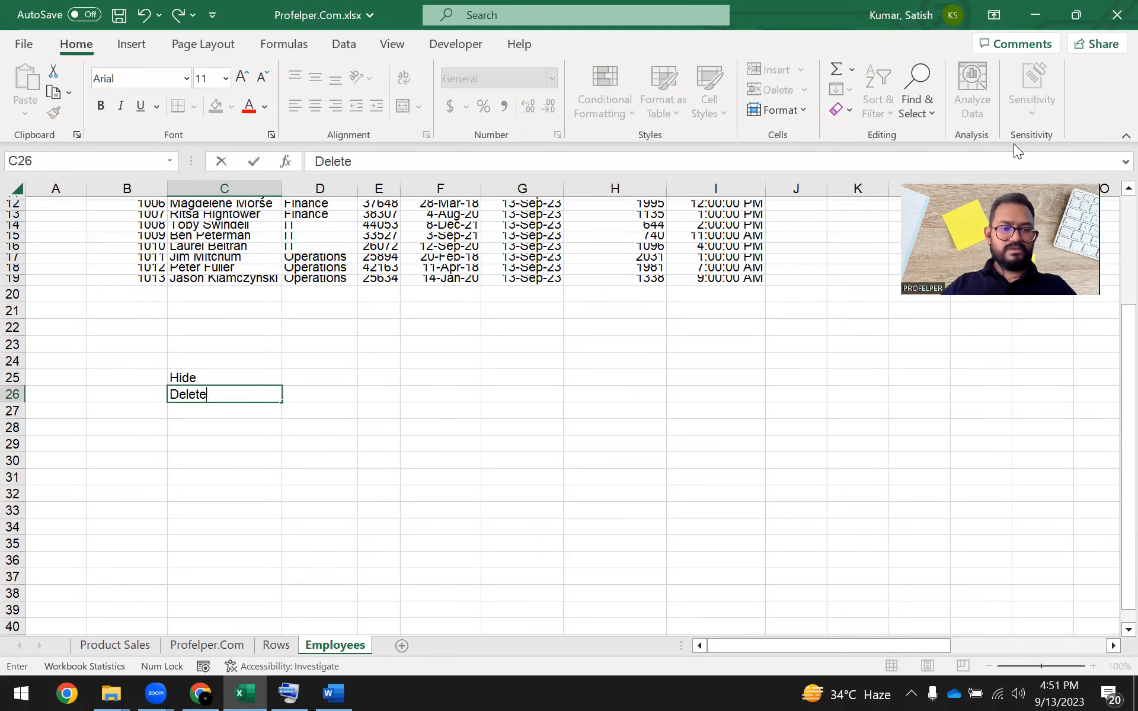
key(Return)
key(Up)
key(ctrl+c)
key(Up)
key(ctrl+v)
key(Escape)
key(Down)
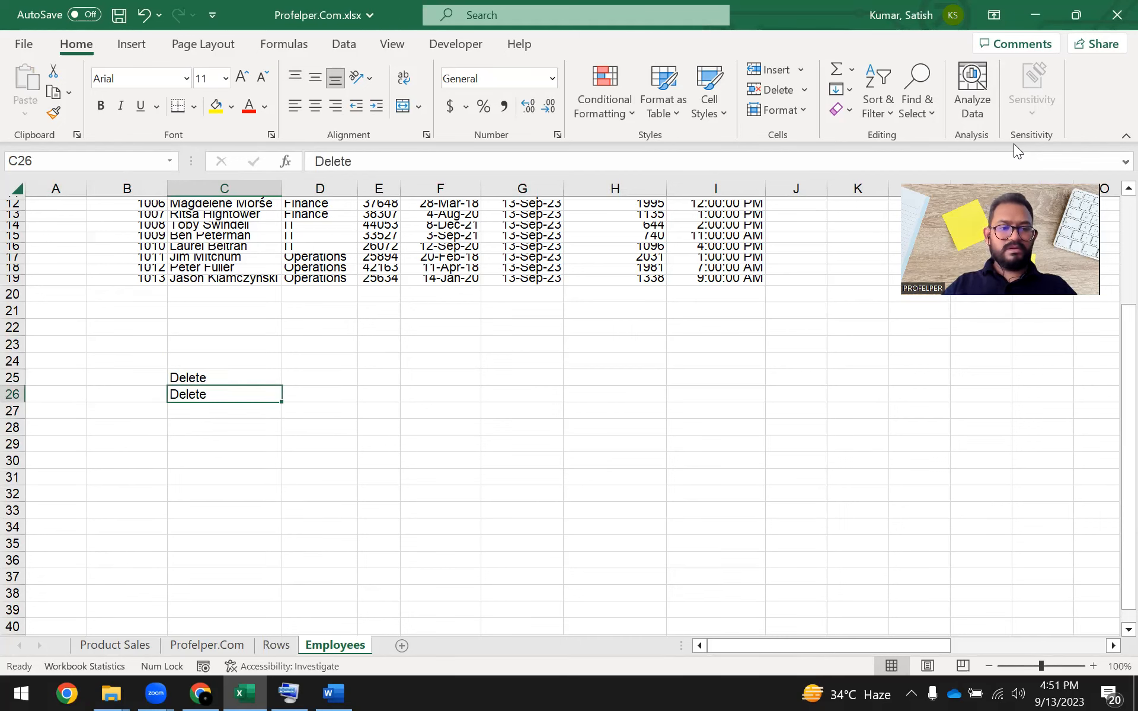
Step: Fill cells C26 to C29 downwards with a, b, c and Delete
text(a)
key(Return)
text(b)
key(Return)
text(c)
key(Return)
text(delete)
key(Return)
key(Up)
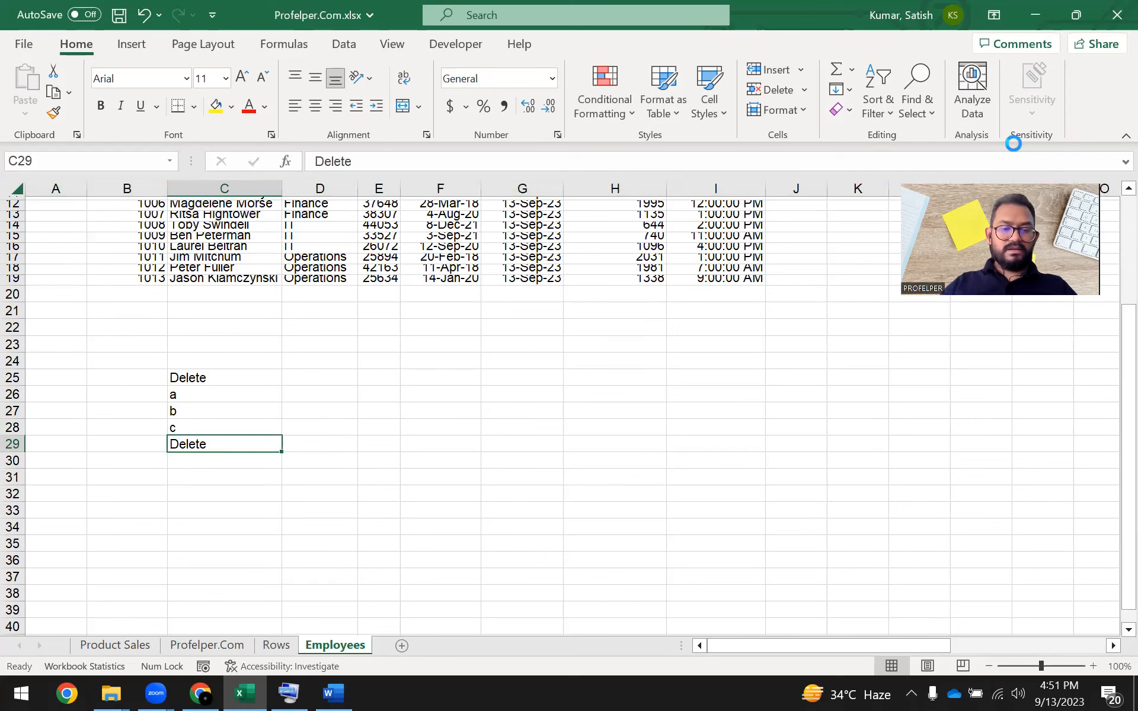
Step: Replace the text in C29 with d and continue with e, f and g in cells C30 to C32
key(Delete)
text(d)
key(Delete)
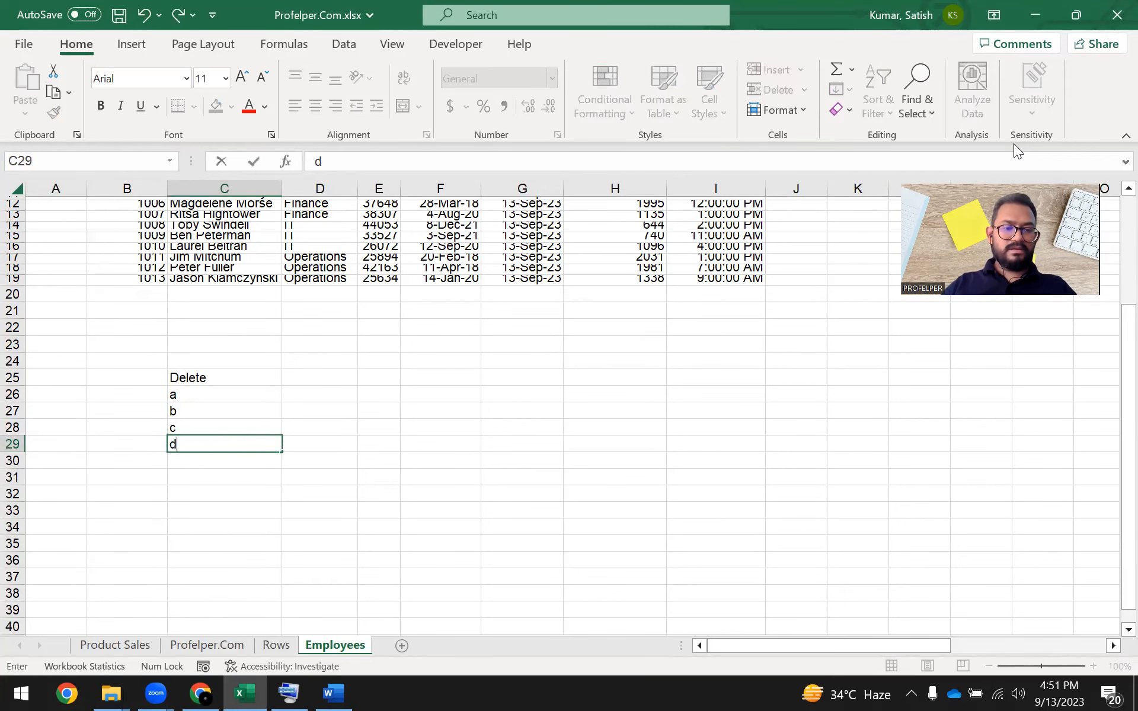
key(Return)
text(e)
key(Return)
text(f)
key(Return)
text(g)
Step: Clear cell C25 and replace the letter in C28 with Delete
key(ctrl+Up)
key(Delete)
key(Down)
key(Down)
key(Down)
text(De)
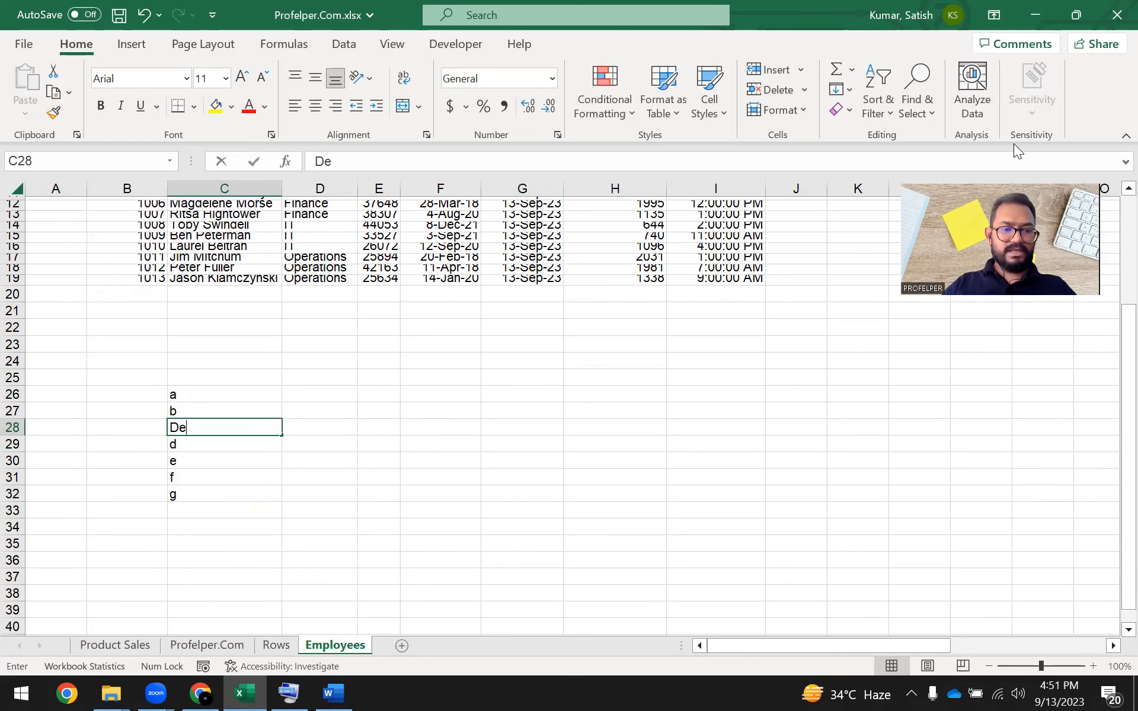
text(lete)
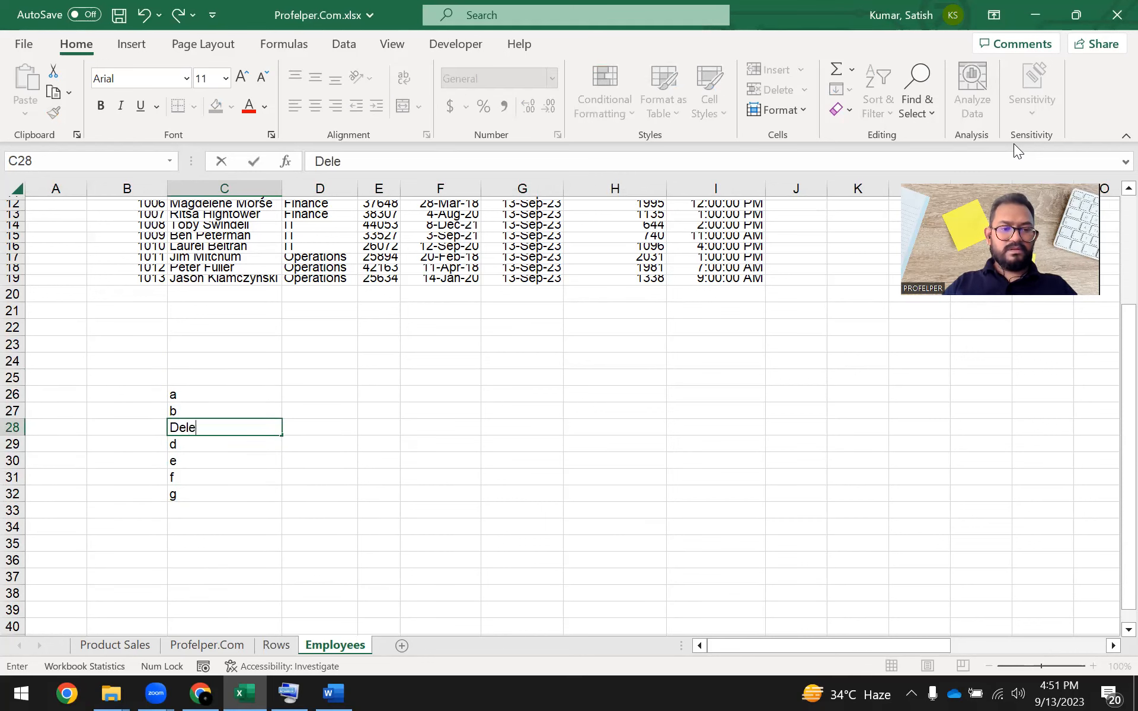
key(Return)
key(Up)
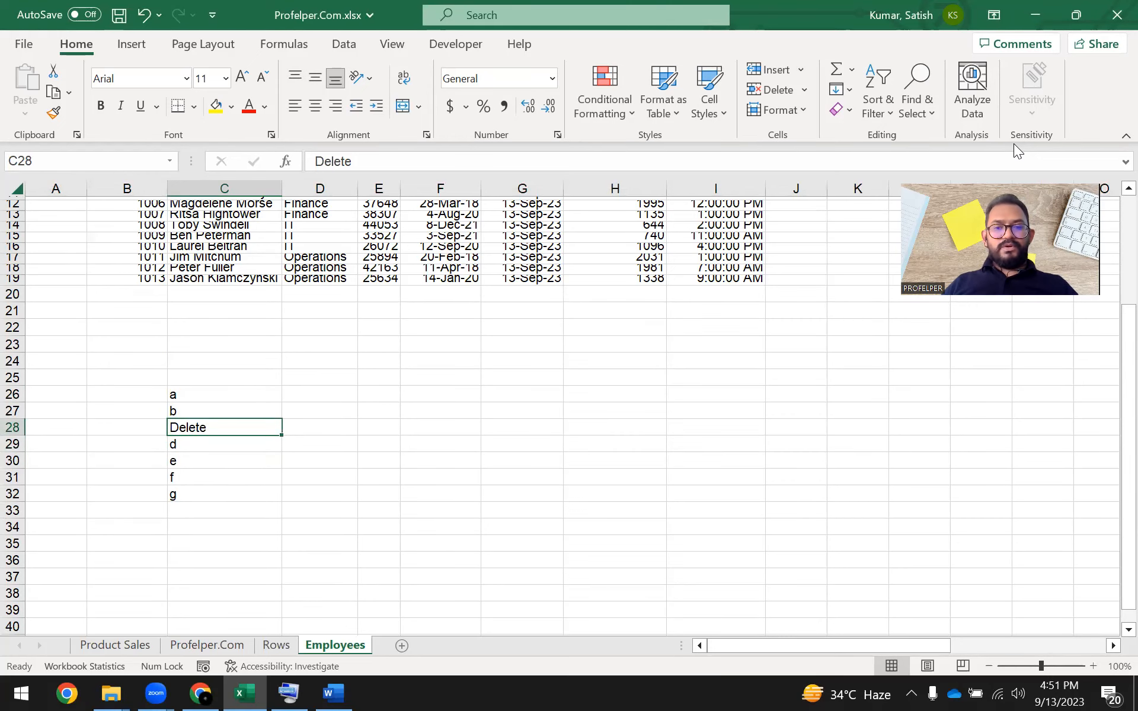
Step: Select the entire row 28 on the Employees sheet and review the delete-row shortcut on the Rows sheet
key(shift+space)
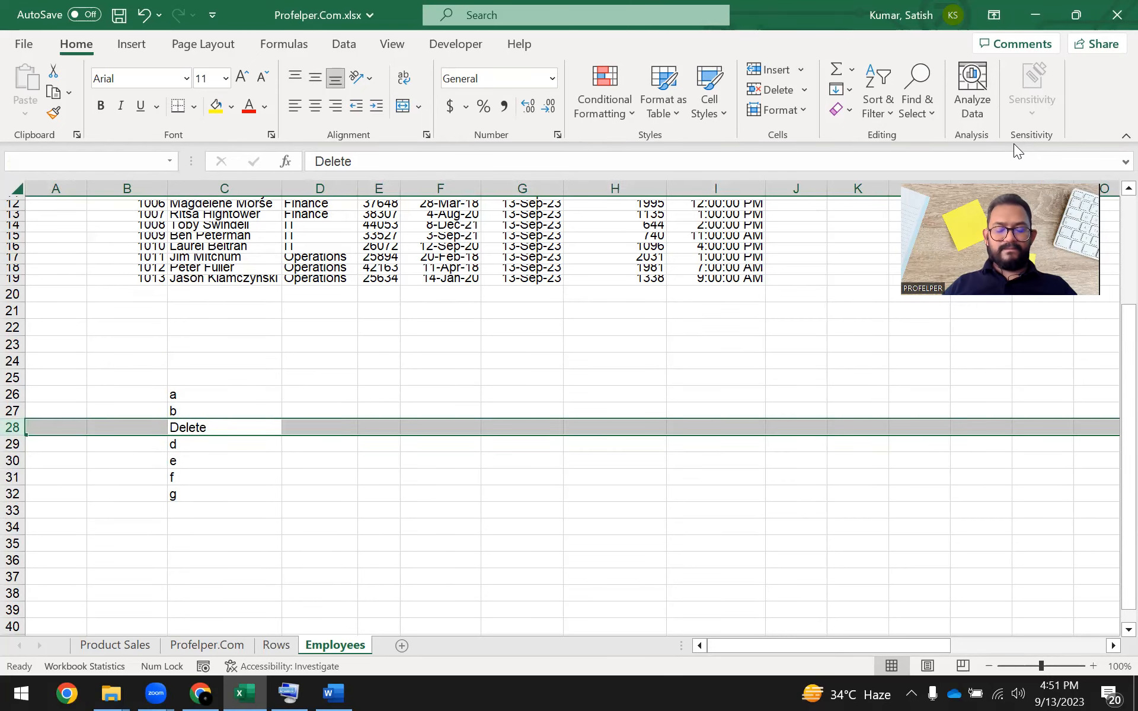
key(ctrl+Page_Up)
key(shift+space)
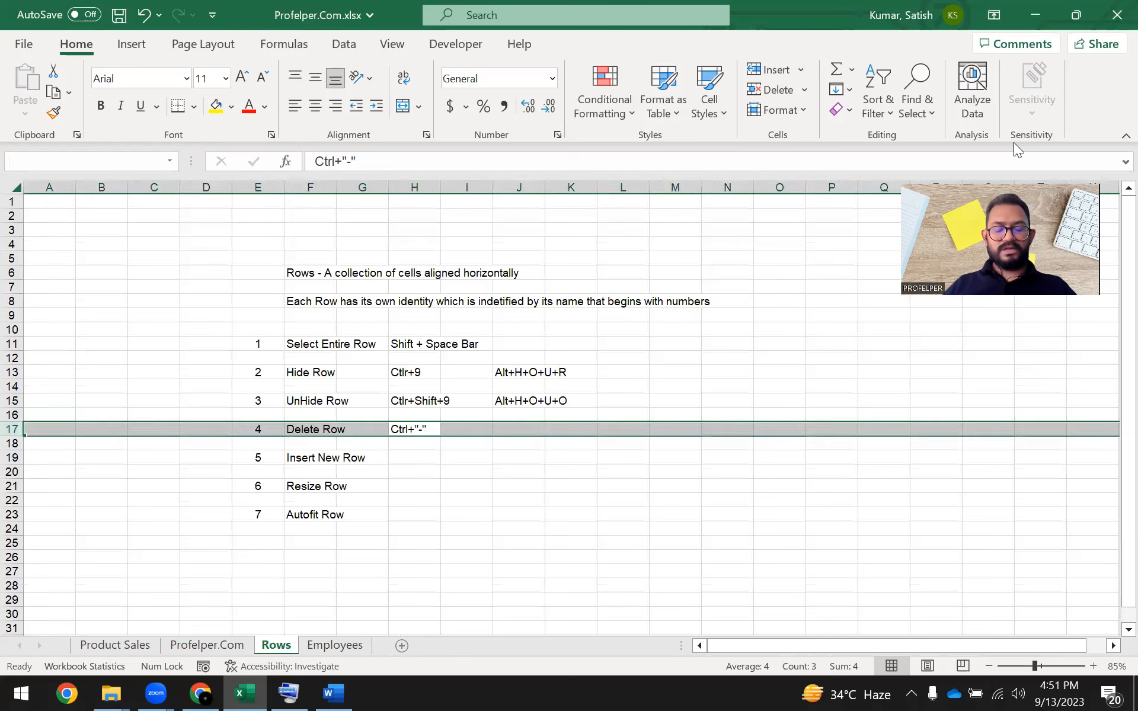
key(ctrl+Page_Down)
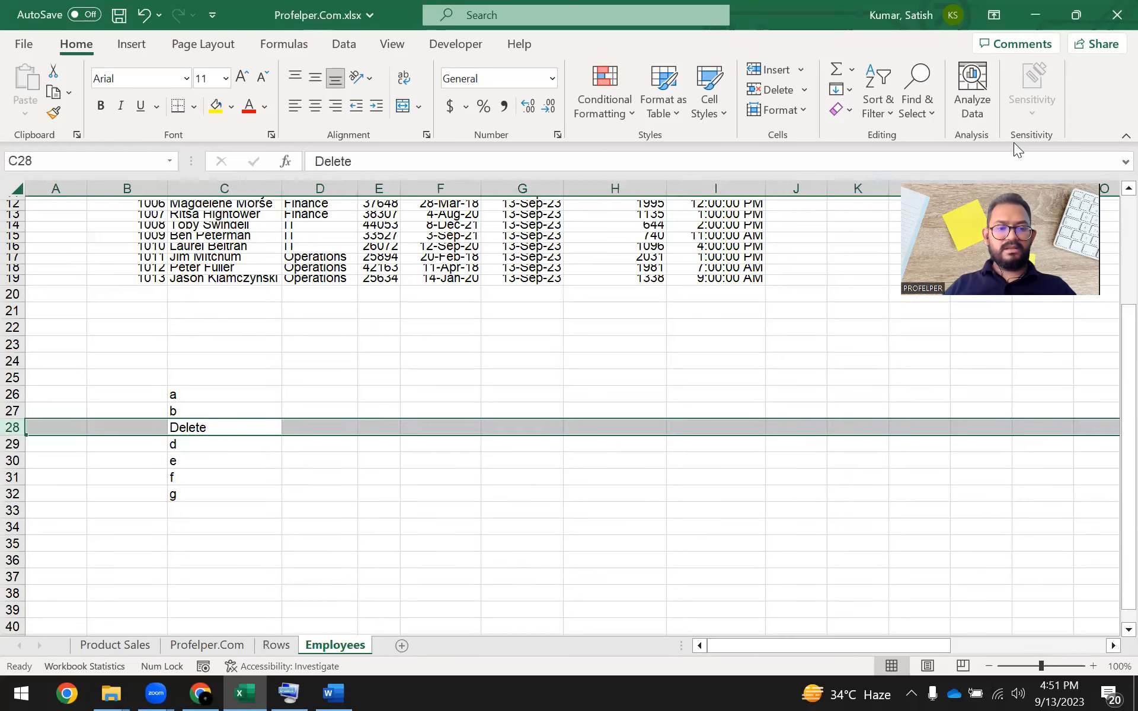
key(shift+space)
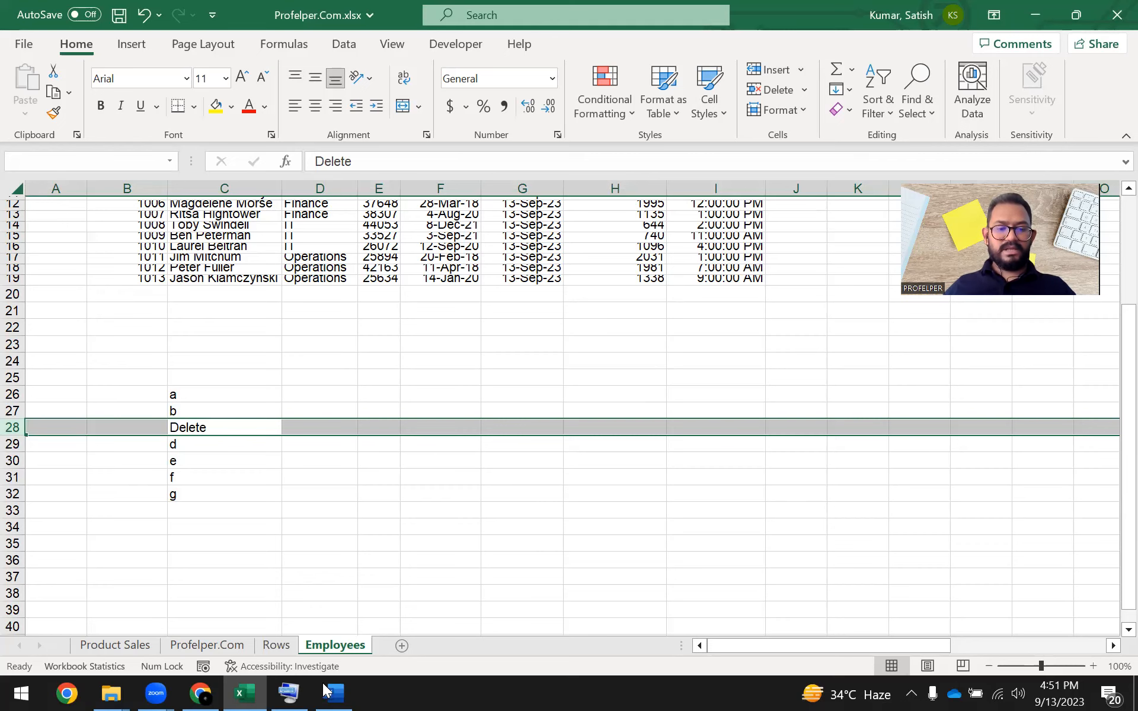
Step: Show the On-Screen Keyboard and delete the entire row 28 containing Delete from the Employees sheet
click(288, 694)
click(507, 24)
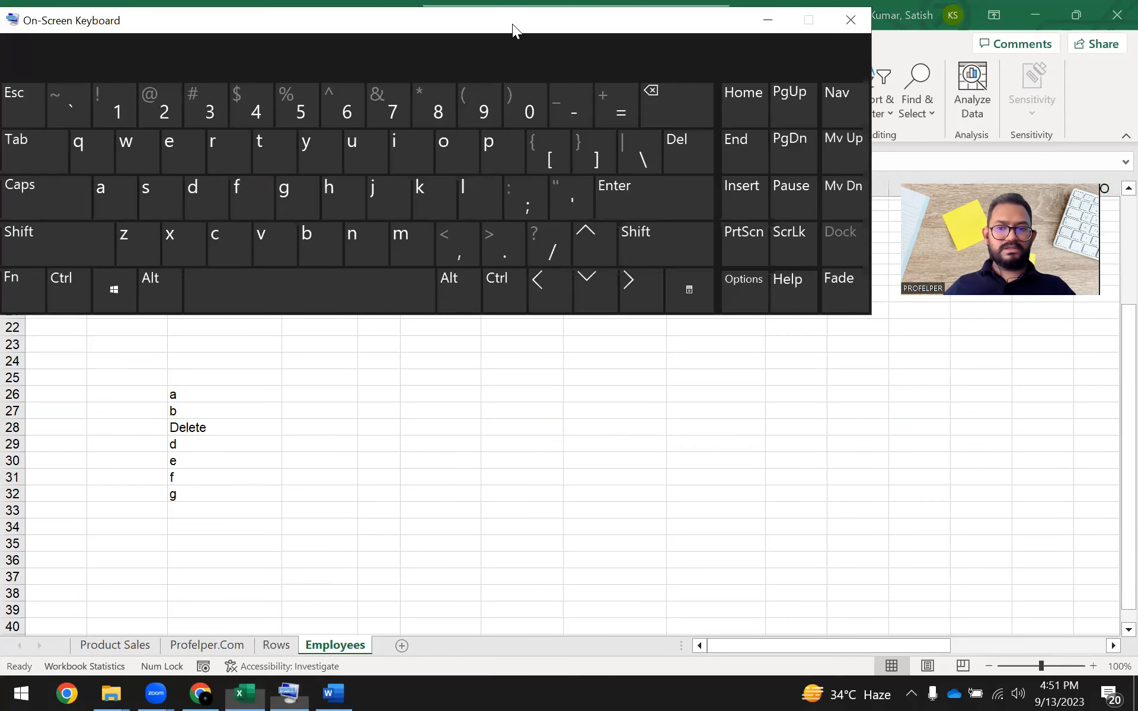
key(ctrl)
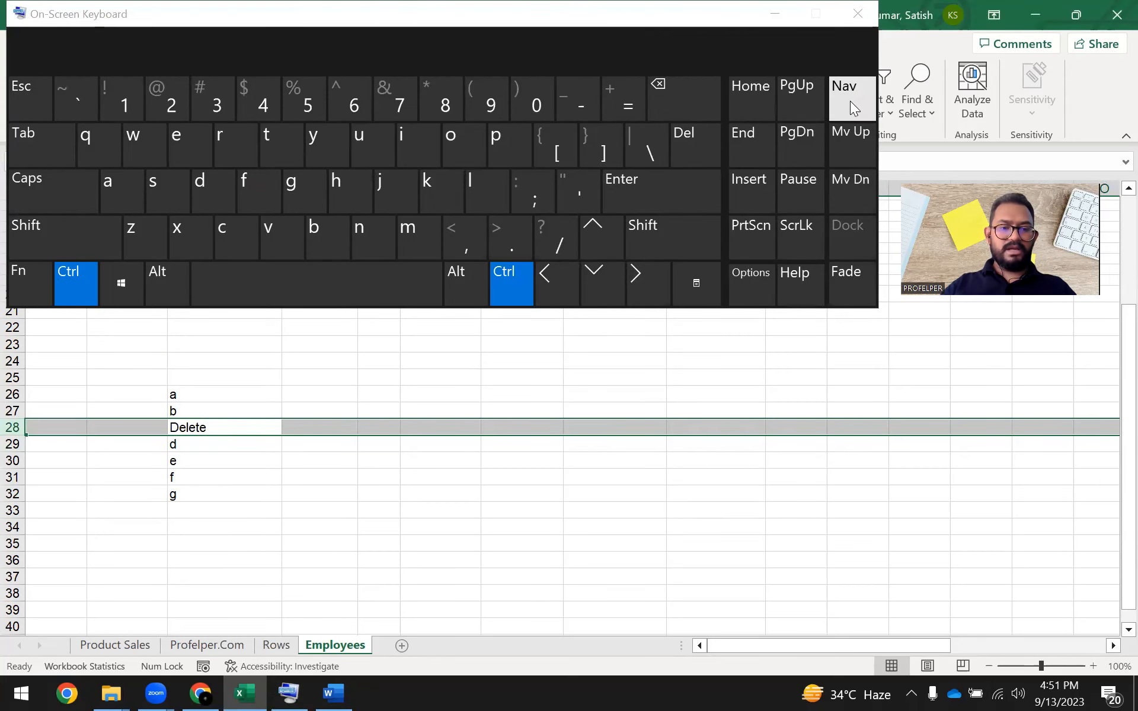
key(ctrl)
click(521, 461)
click(341, 430)
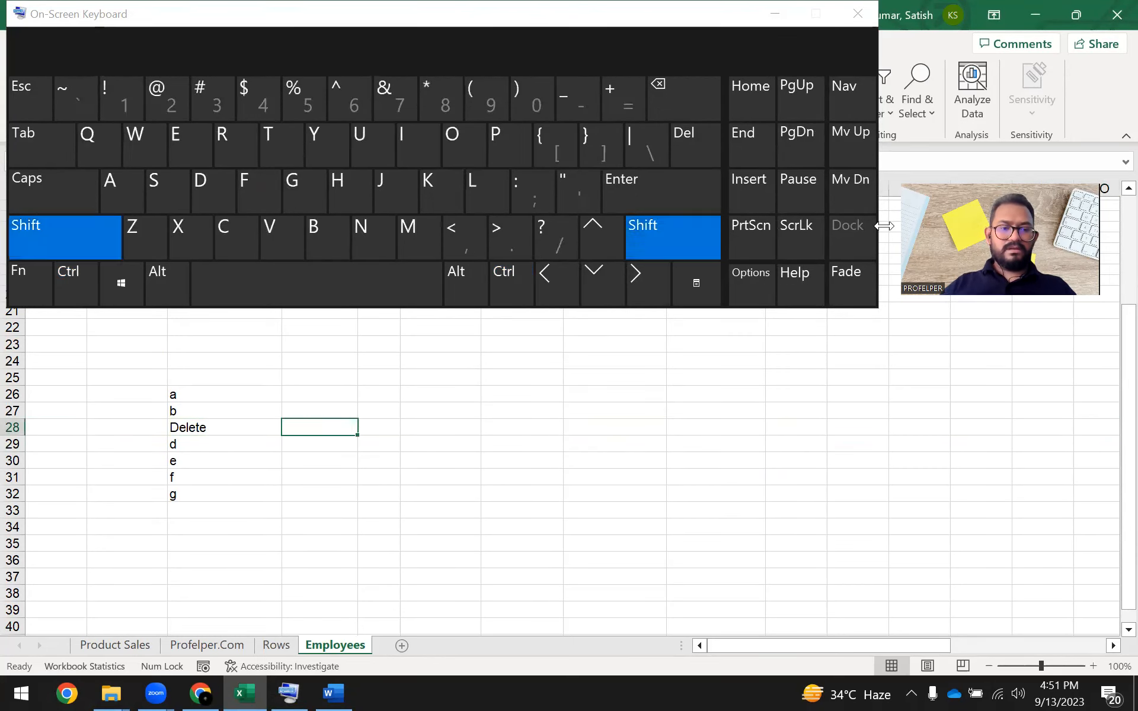
key(shift+space)
key(ctrl+minus)
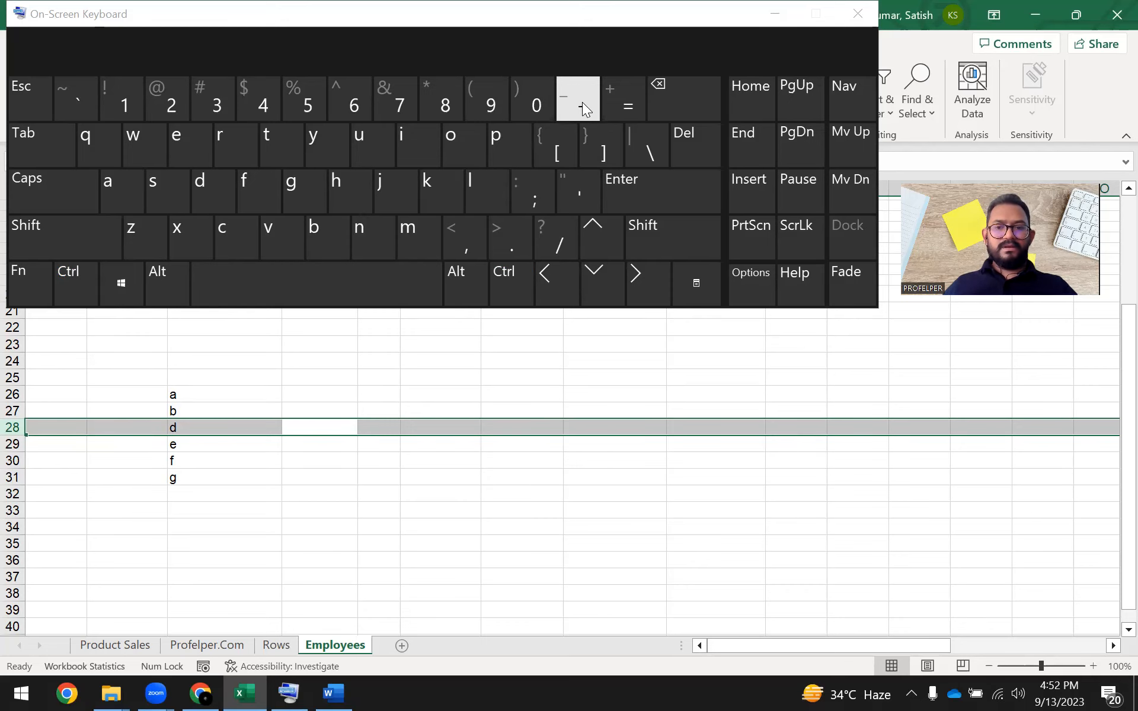
Step: Return to the Rows sheet and minimize the On-Screen Keyboard
click(277, 645)
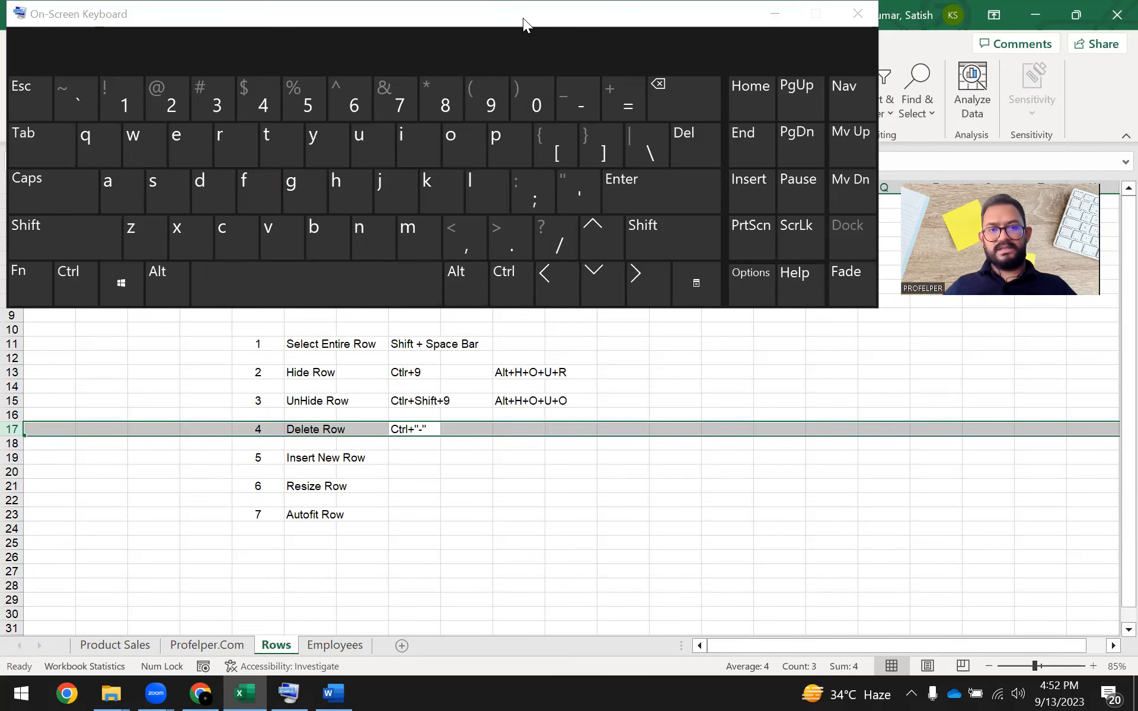
drag(524, 18, 640, 479)
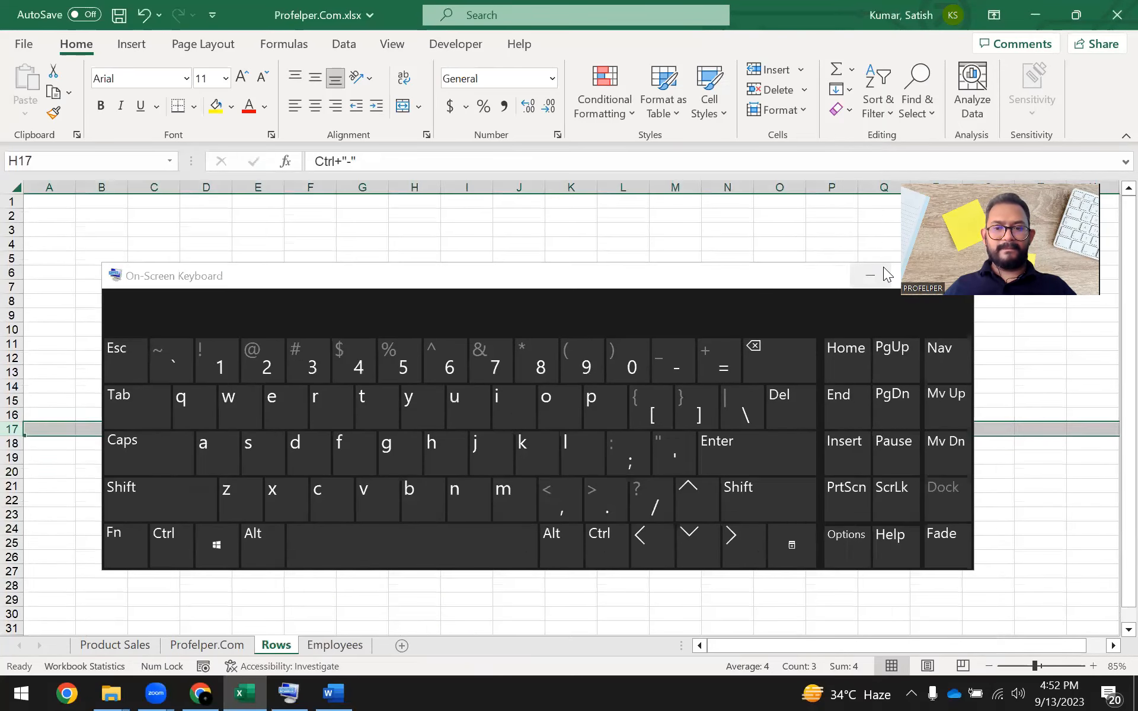
click(883, 267)
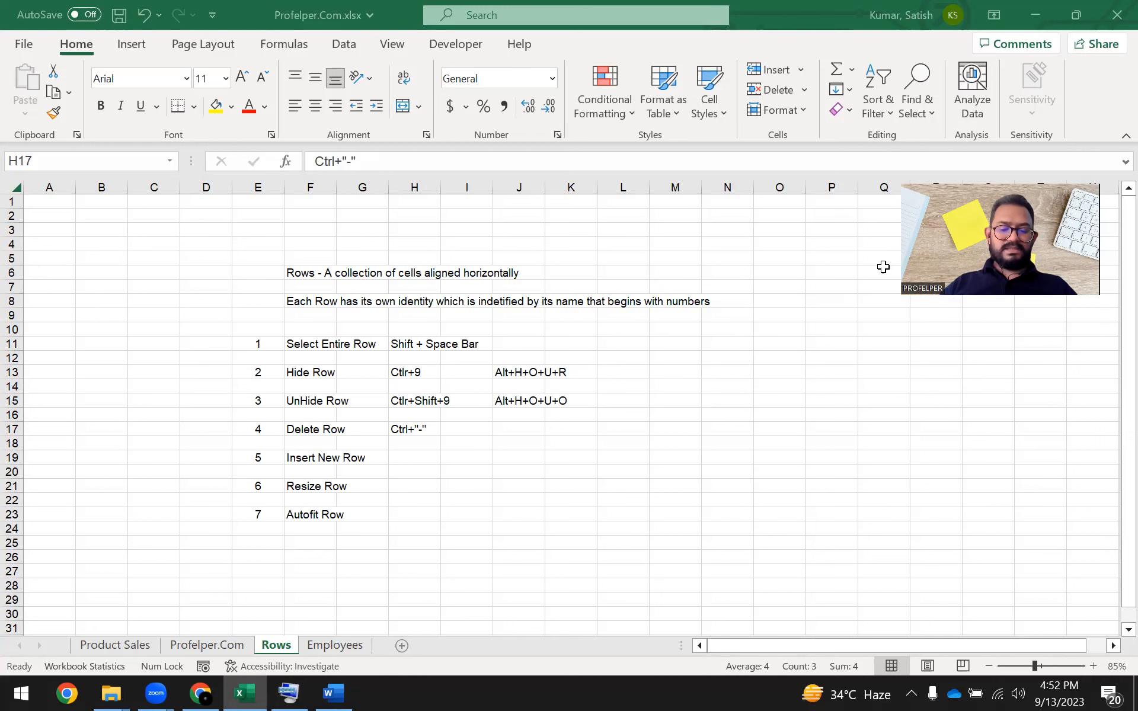
Step: Enter Alt+H+D+R in cell J17 as the second shortcut for Delete Row
key(Right)
key(Right)
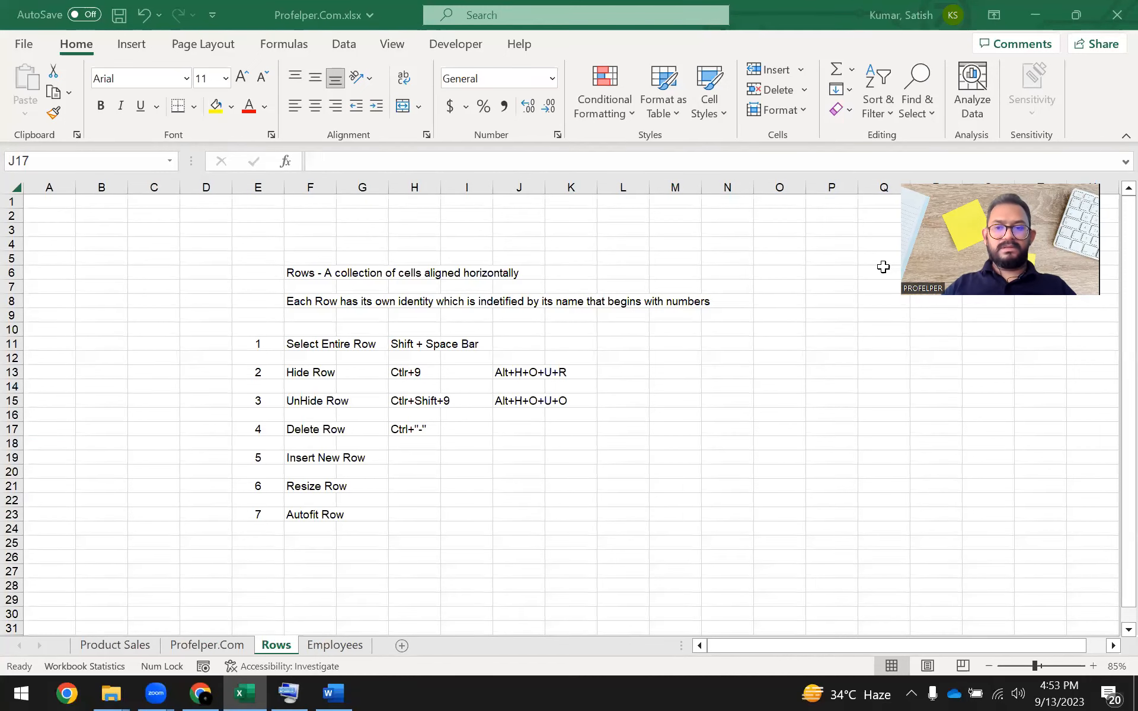
click(513, 427)
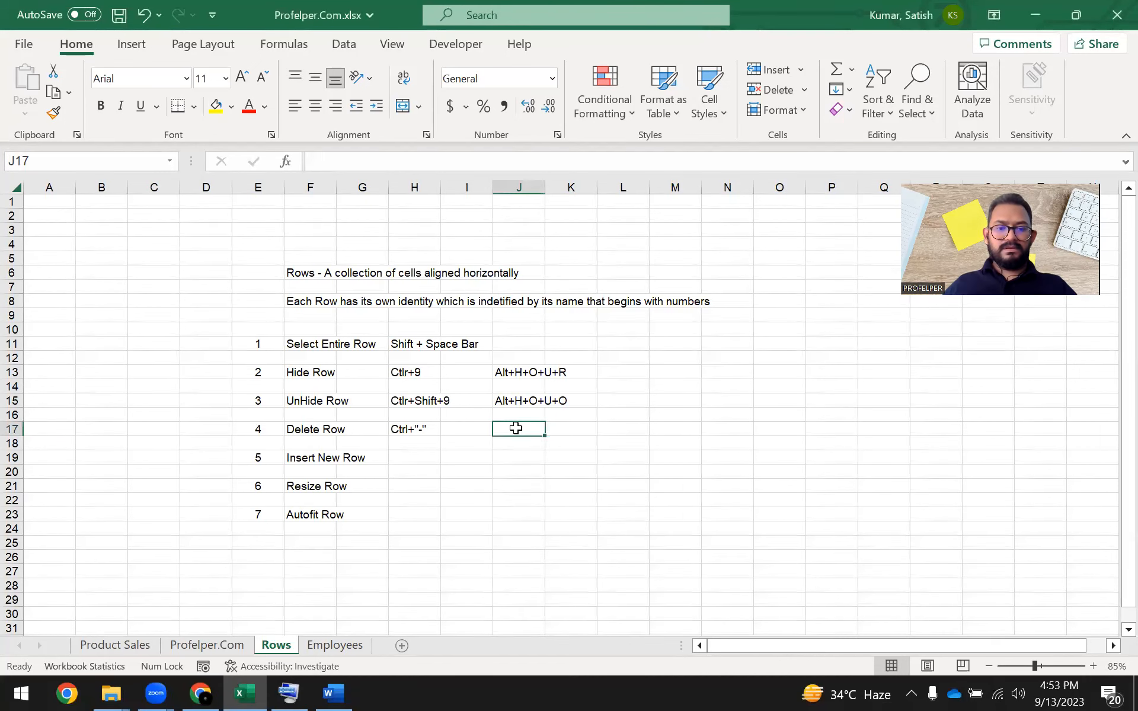
text(Alt)
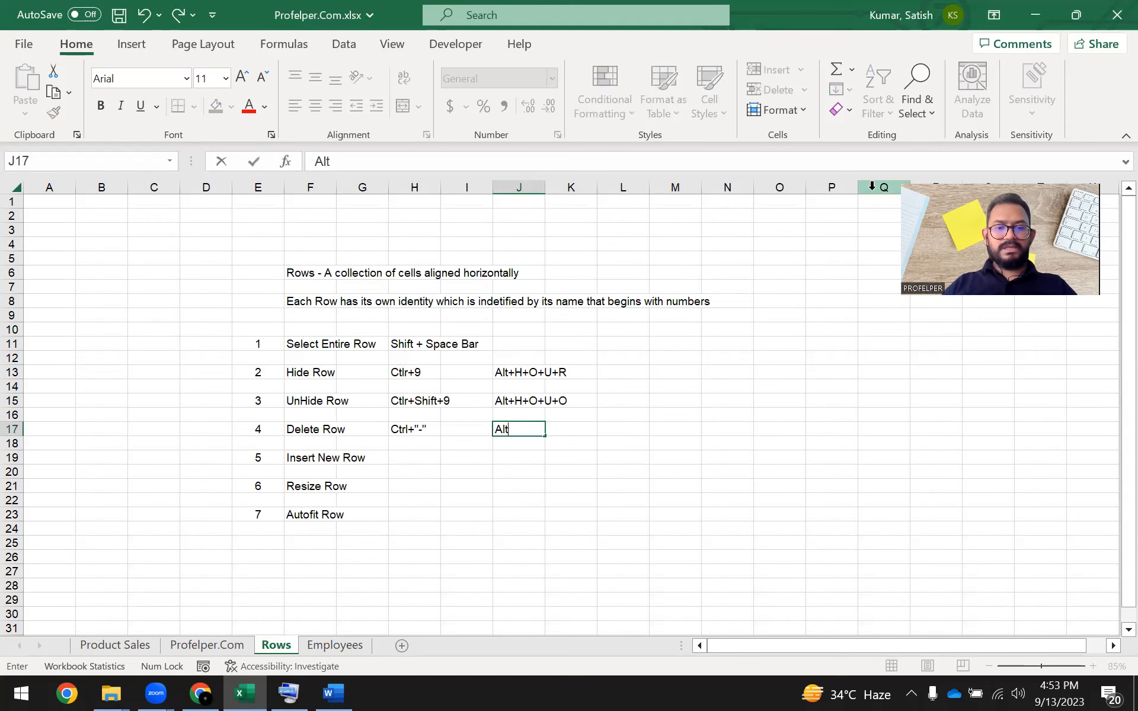
text(+H+D)
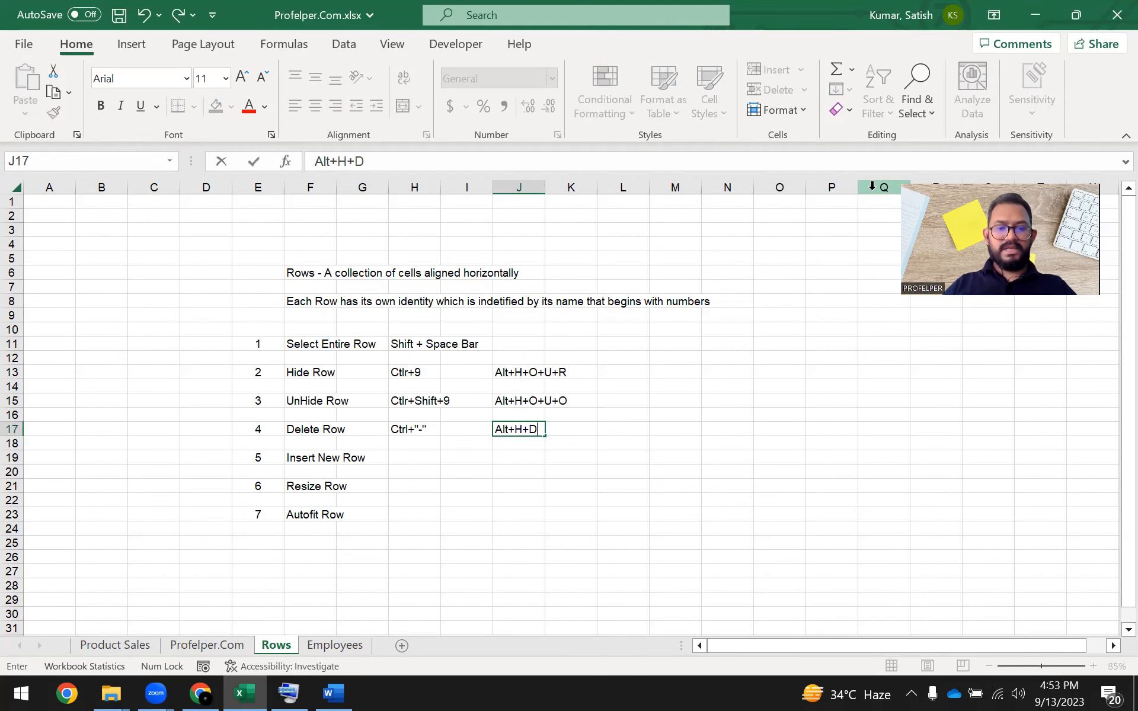
text(+R)
key(Return)
key(Up)
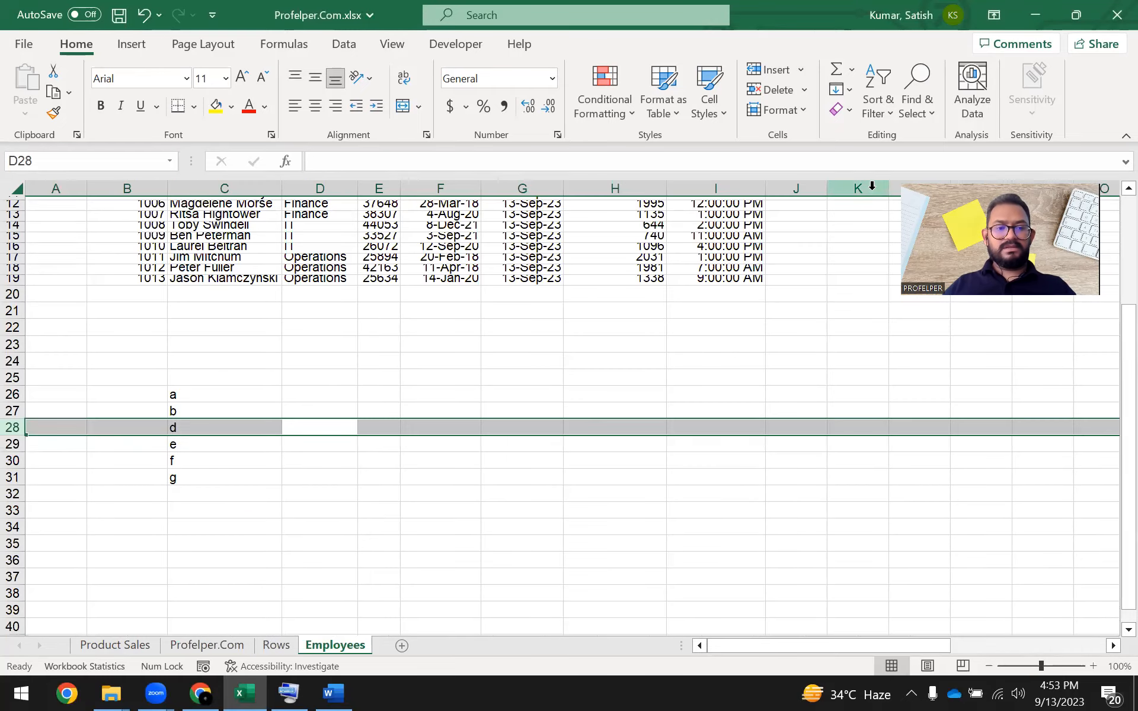
Step: Replace the letter in cell C29 of the Employees sheet with Delete
key(Left)
key(Down)
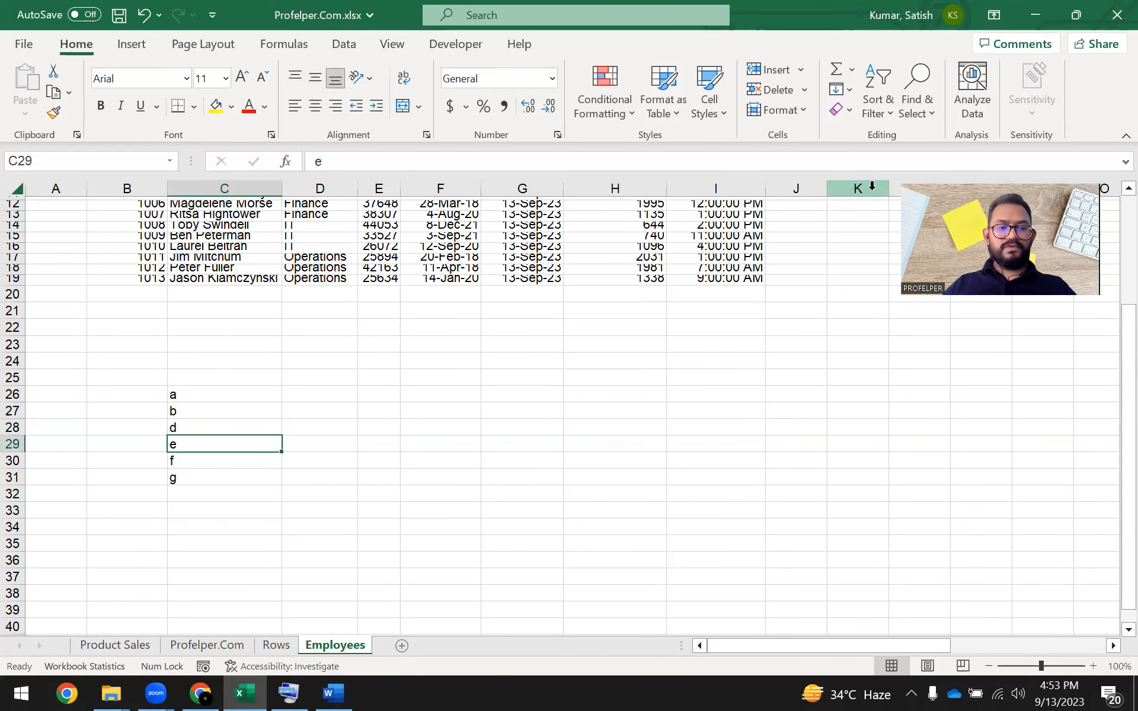
key(shift+space)
key(Right)
key(Left)
text(Dee)
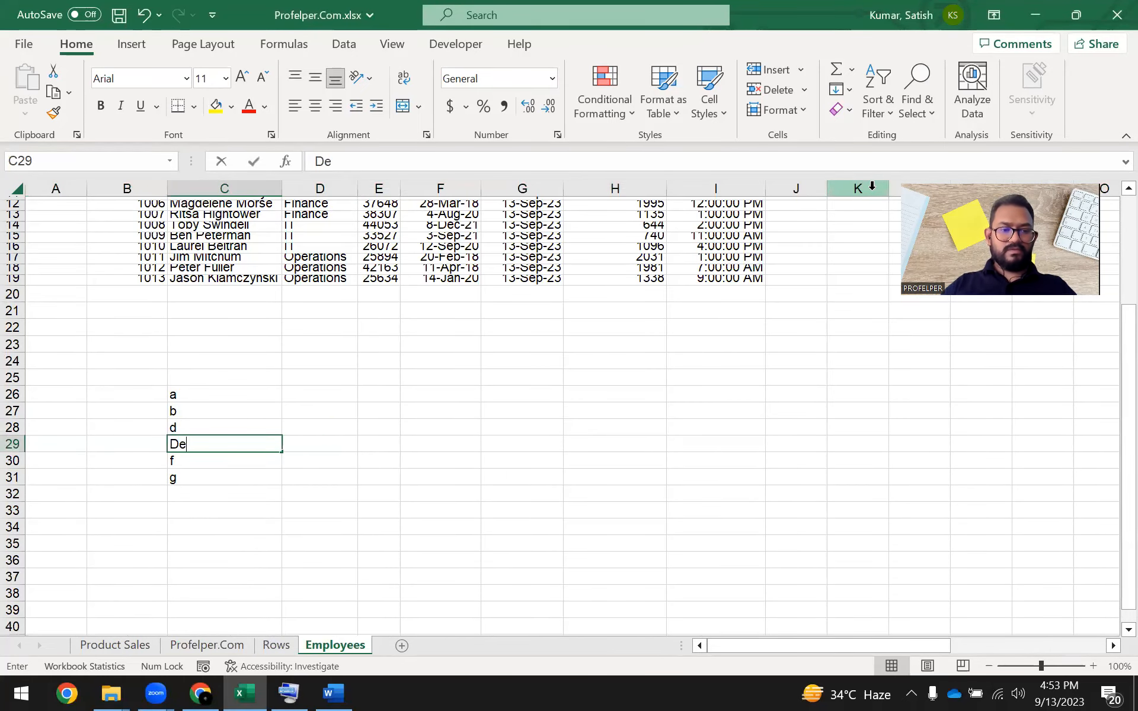
key(BackSpace)
text(lete)
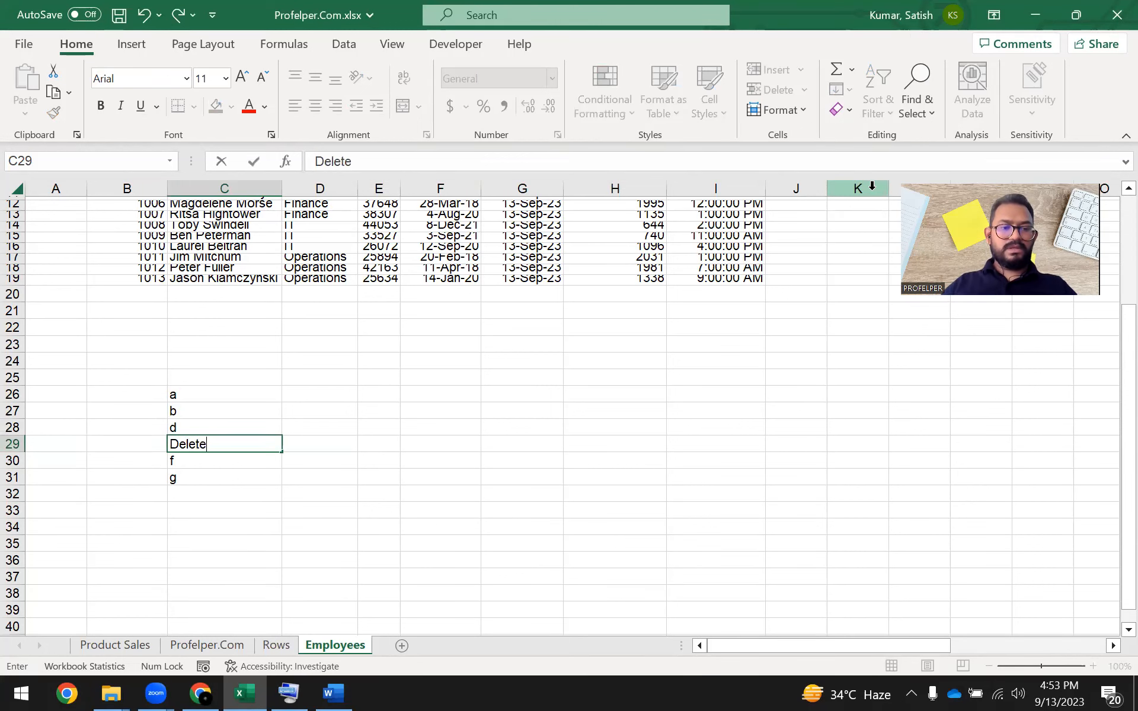
key(ctrl+Return)
Step: Delete the entire row 29 containing Delete using the Delete Sheet Rows command
key(shift+space)
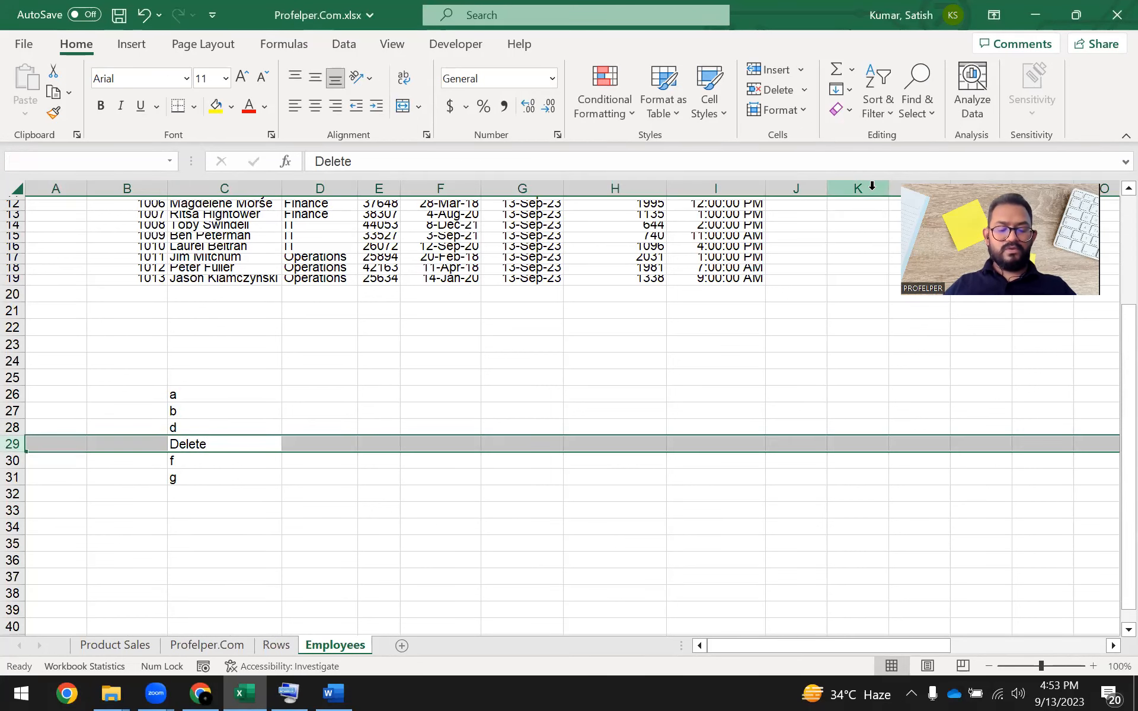
key(alt)
key(h)
key(d)
key(r)
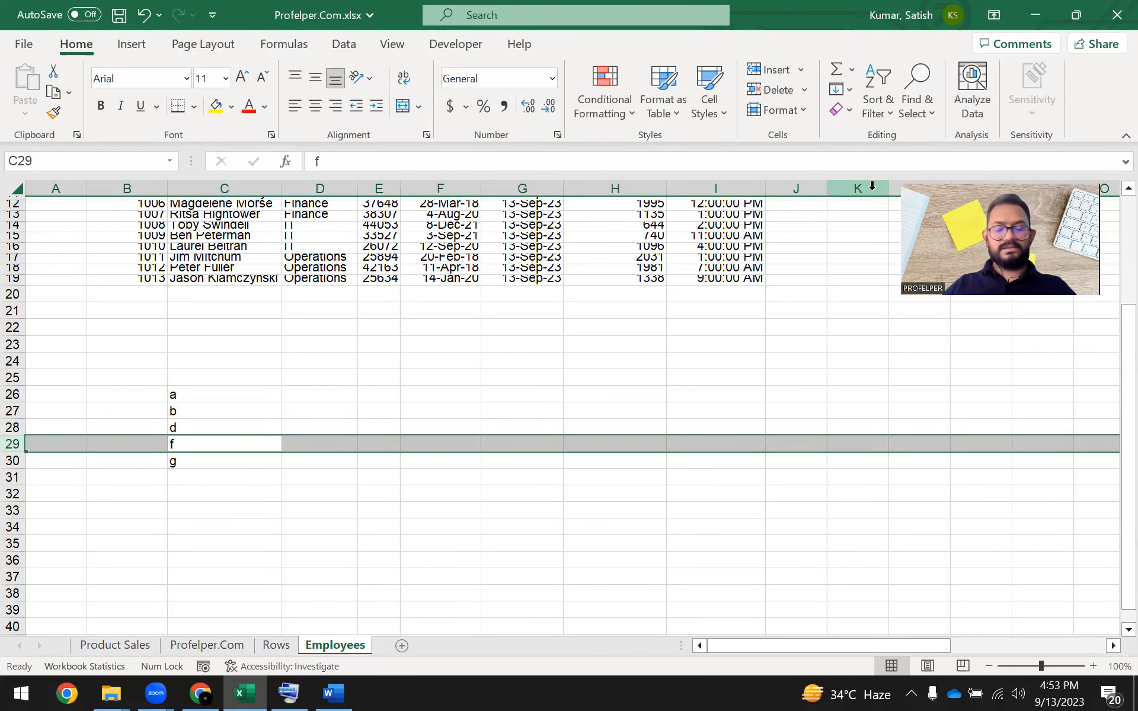
key(Up)
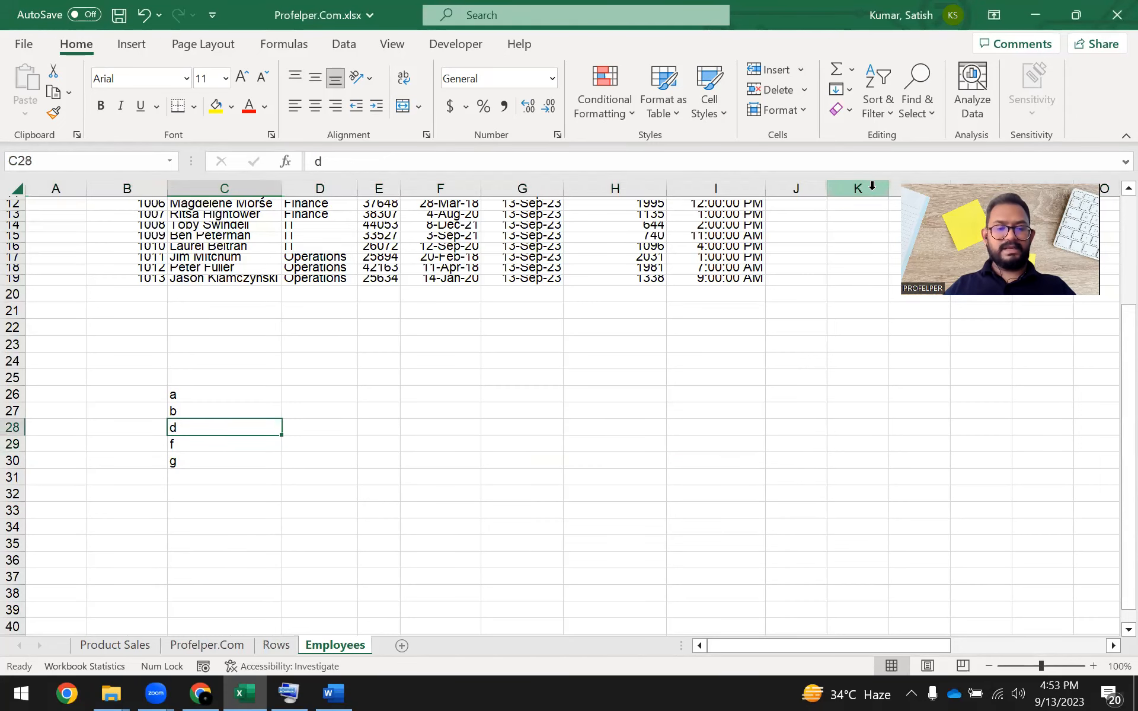
Step: Delete entire rows 27 and 28, containing b and d, together from the Employees sheet
key(ctrl+Page_Up)
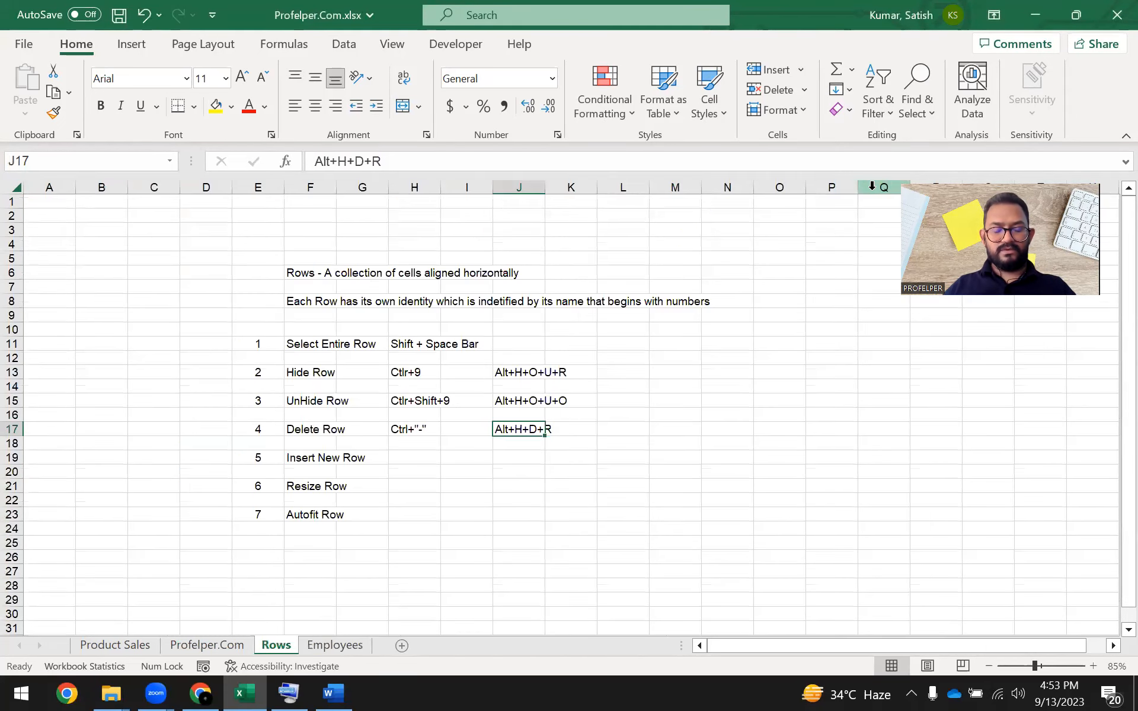
key(ctrl+Page_Down)
key(Up)
key(shift+Down)
key(shift+space)
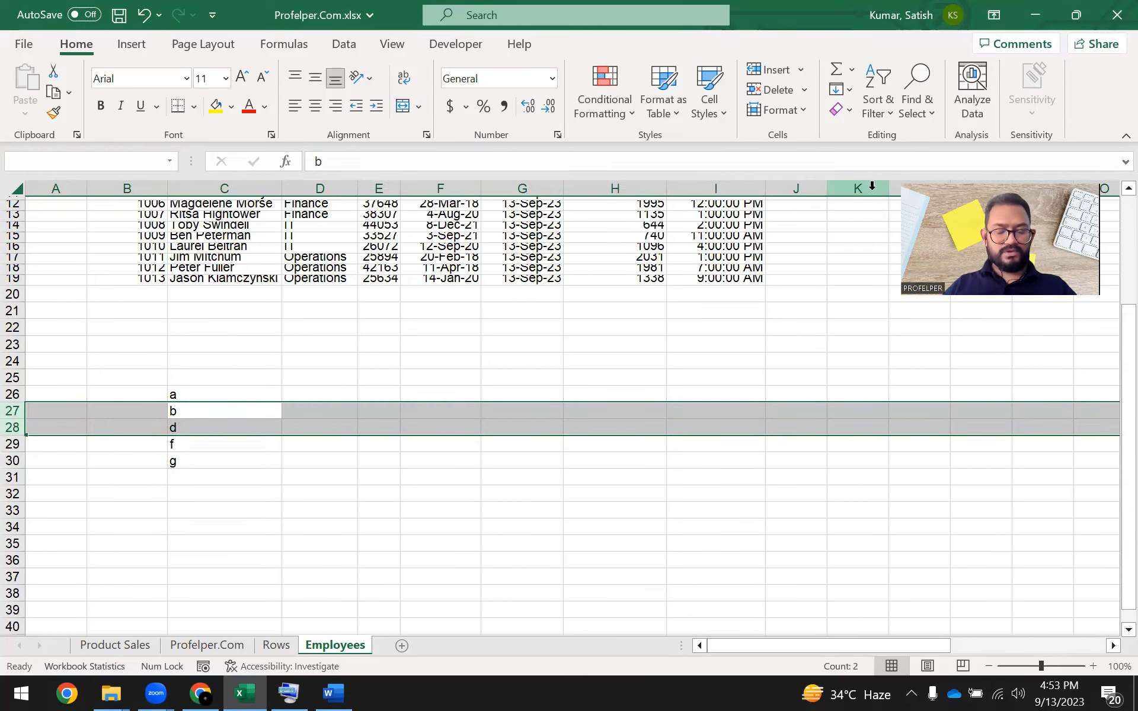
key(alt)
key(h)
key(e)
key(alt)
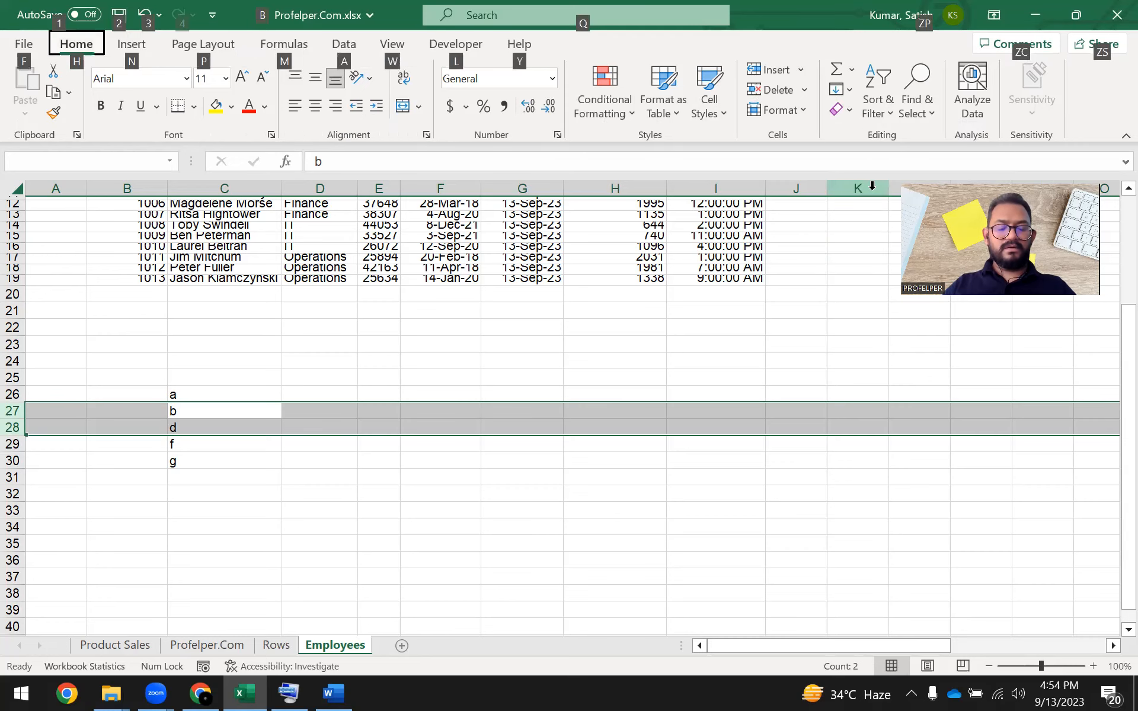
key(h)
key(d)
key(r)
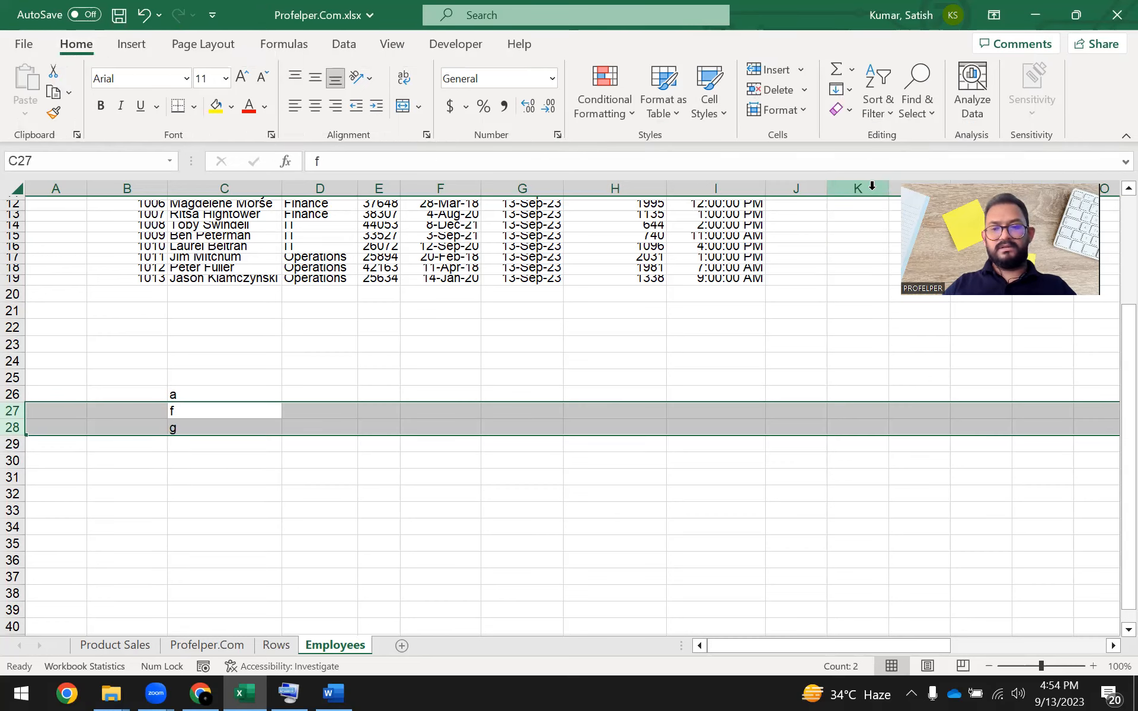
Step: On the Employees sheet, fill cells C27 to C30 downwards with b, c, d and e
key(ctrl+Page_Up)
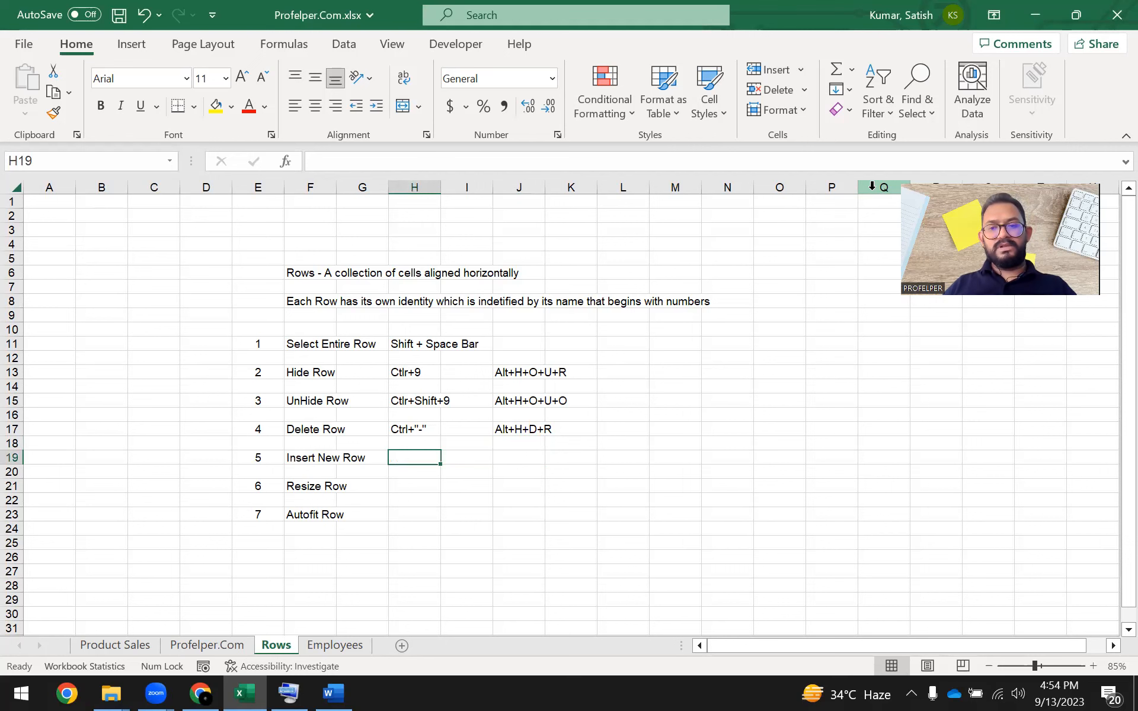
key(ctrl+Page_Down)
key(Up)
key(Down)
key(Down)
key(Down)
key(Up)
key(Up)
text(b)
key(Return)
text(c)
key(Return)
text(d)
key(Return)
text(e f)
key(Return)
Step: Enter g in cell C31 and h in C32, and go back to cell C26
key(Up)
key(Return)
key(Up)
text(g)
key(Return)
text(h)
key(Return)
key(Up)
key(ctrl+Up)
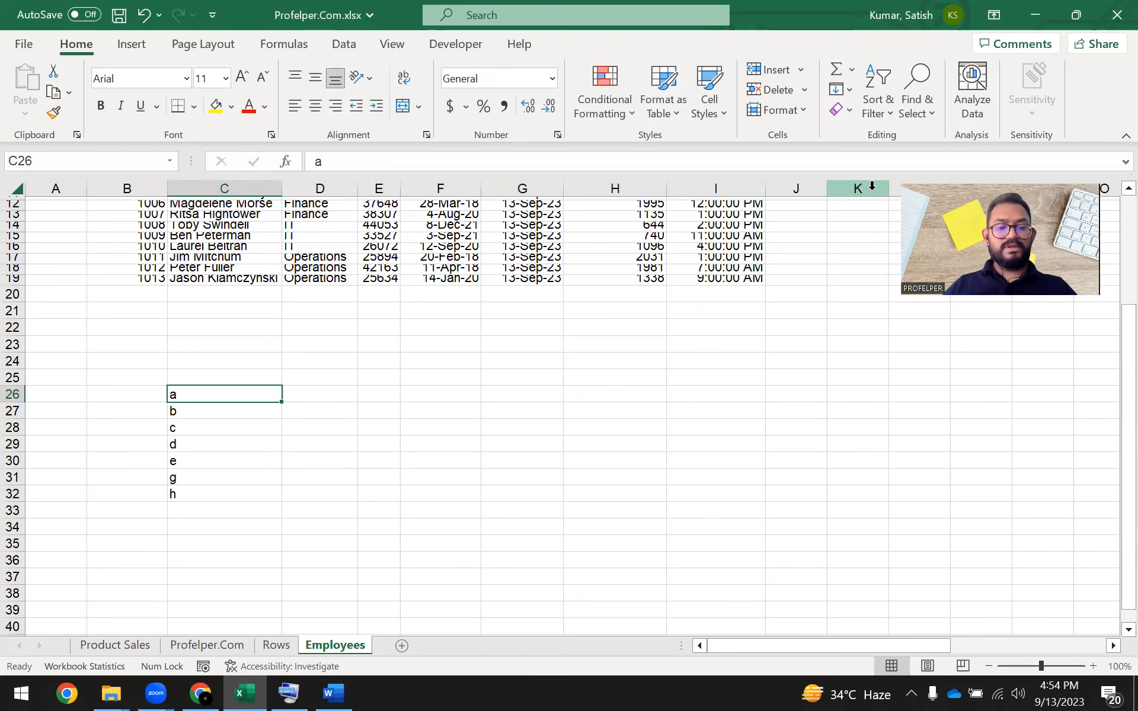
key(ctrl+Page_Up)
key(ctrl+Page_Down)
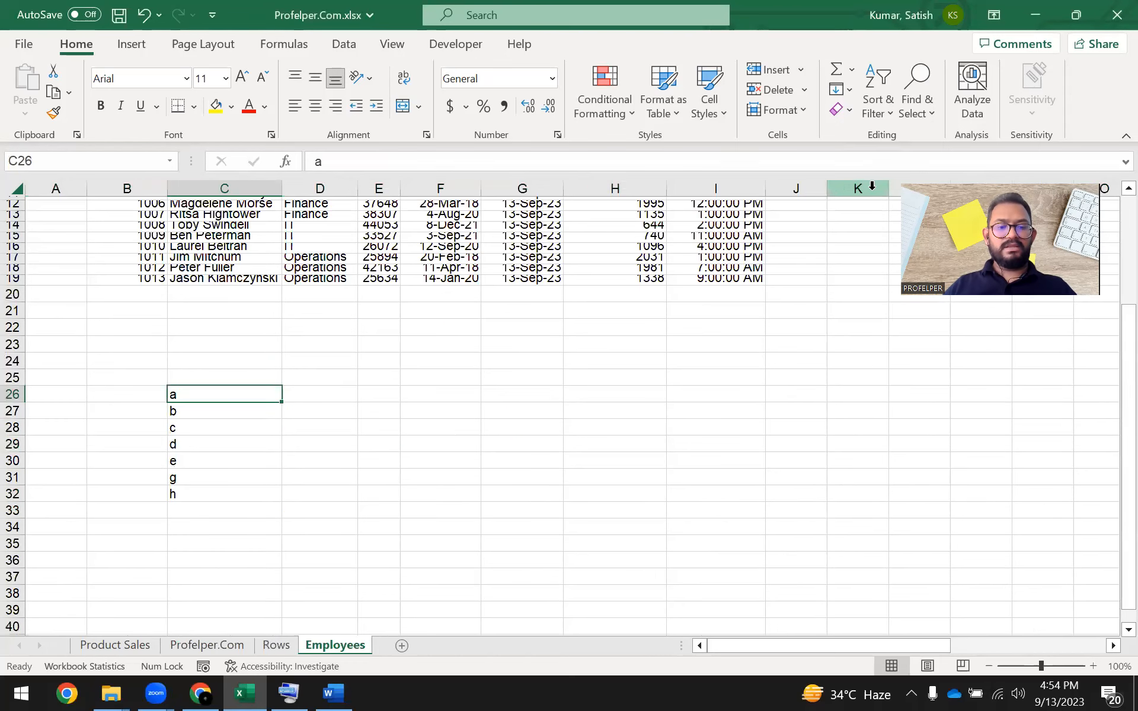
key(Down)
key(Down)
key(Down)
key(Up)
key(Down)
key(Up)
key(Up)
key(Up)
key(Down)
key(Down)
key(Down)
key(Down)
key(Up)
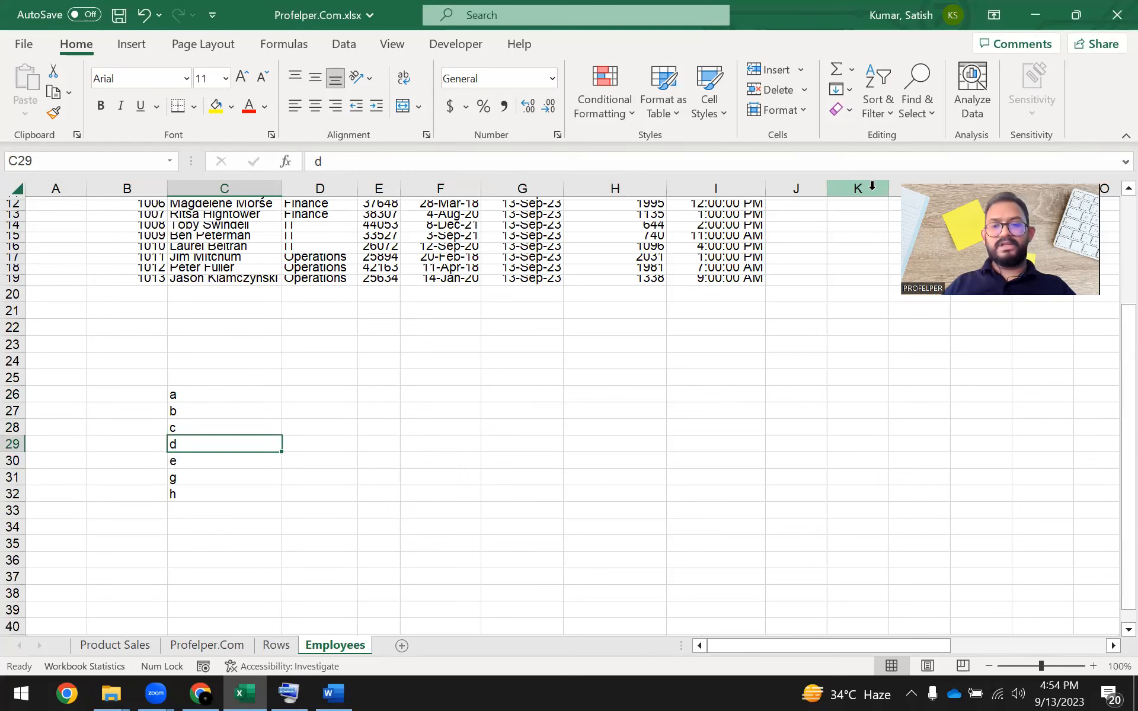
key(Up)
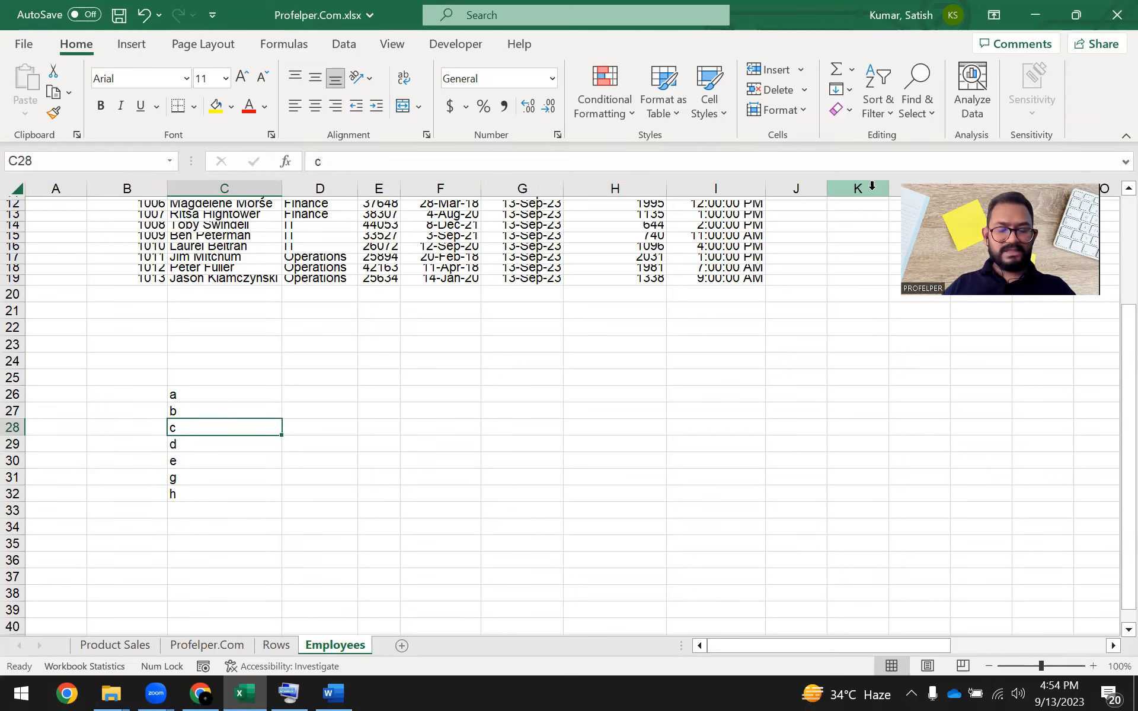
key(Down)
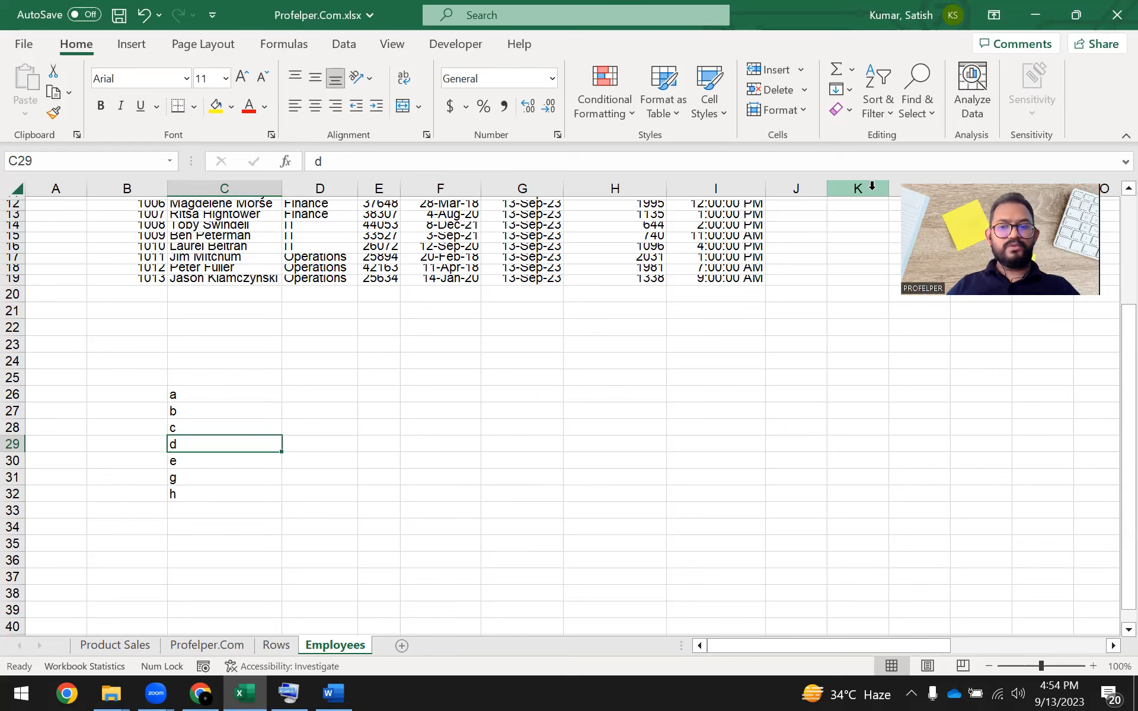
Step: Select the entire row 29 containing d on the Employees sheet
key(shift+space)
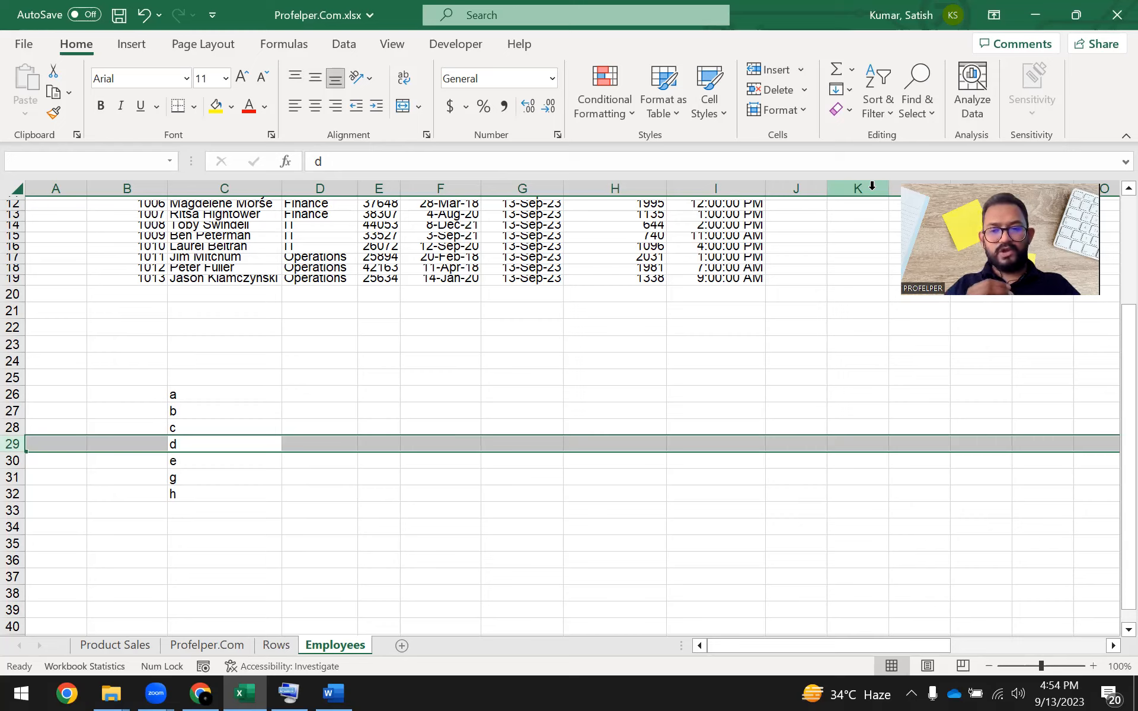
key(Down)
key(Up)
key(ctrl+shift+Down)
key(Down)
key(Up)
key(shift+space)
key(Up)
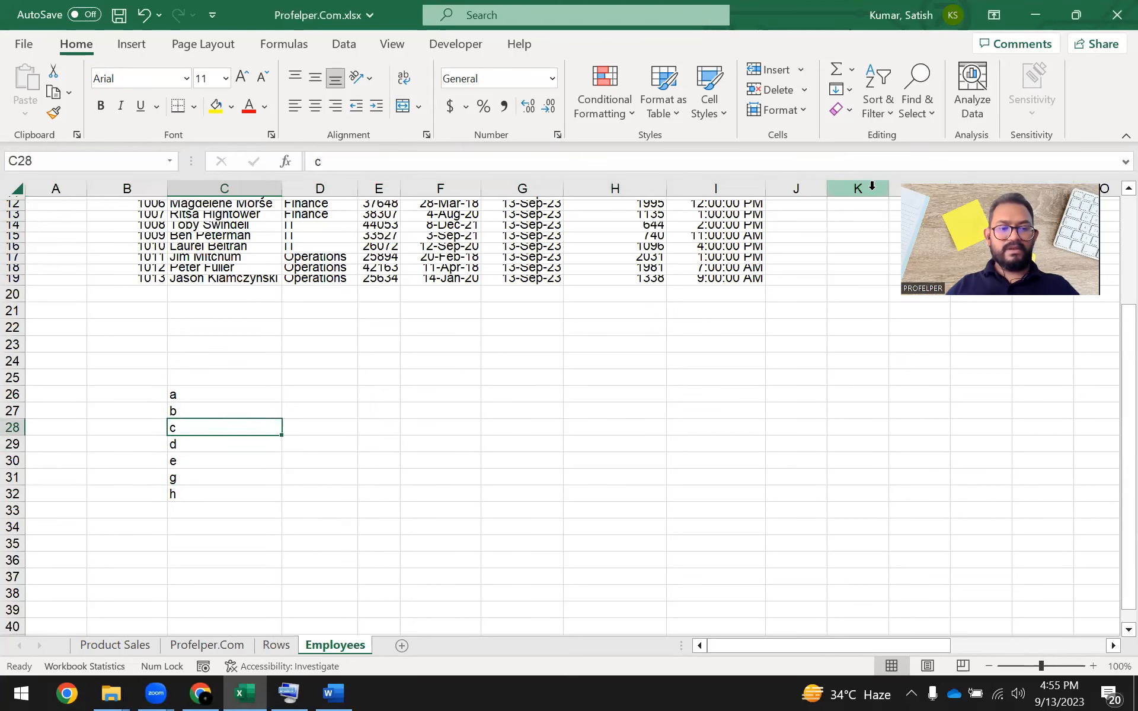
key(shift+Down)
key(Down)
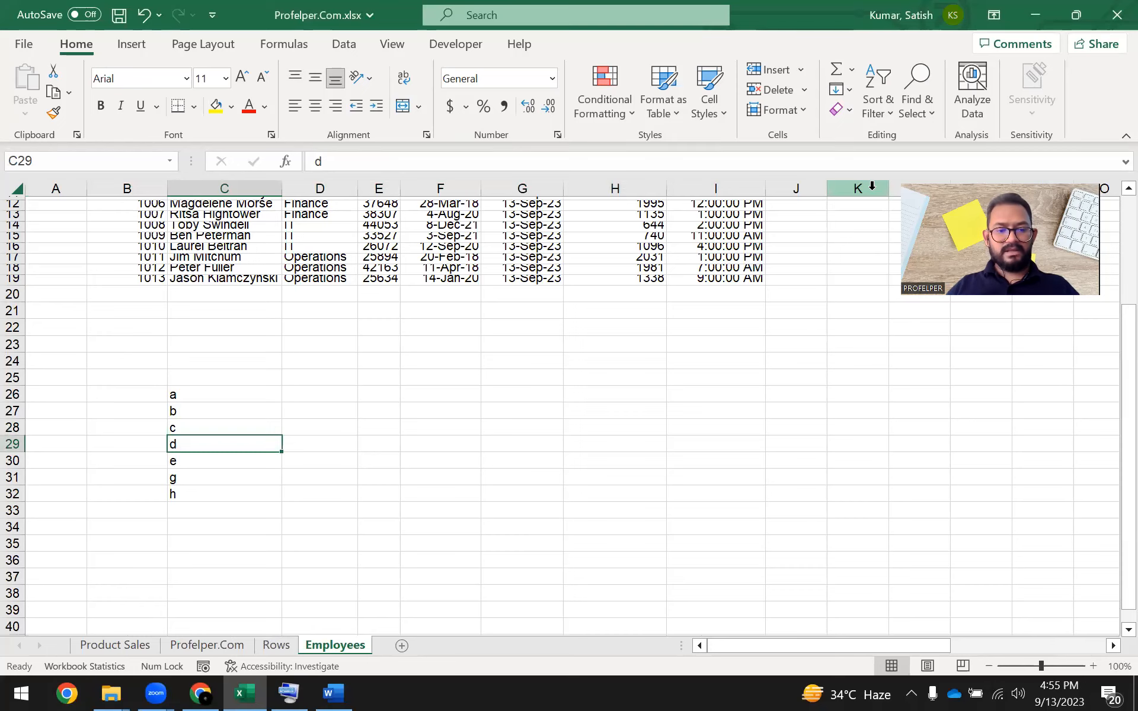
Step: Insert a blank row above row 29, the one containing d, on the Employees sheet
key(ctrl+Page_Up)
key(ctrl+Page_Down)
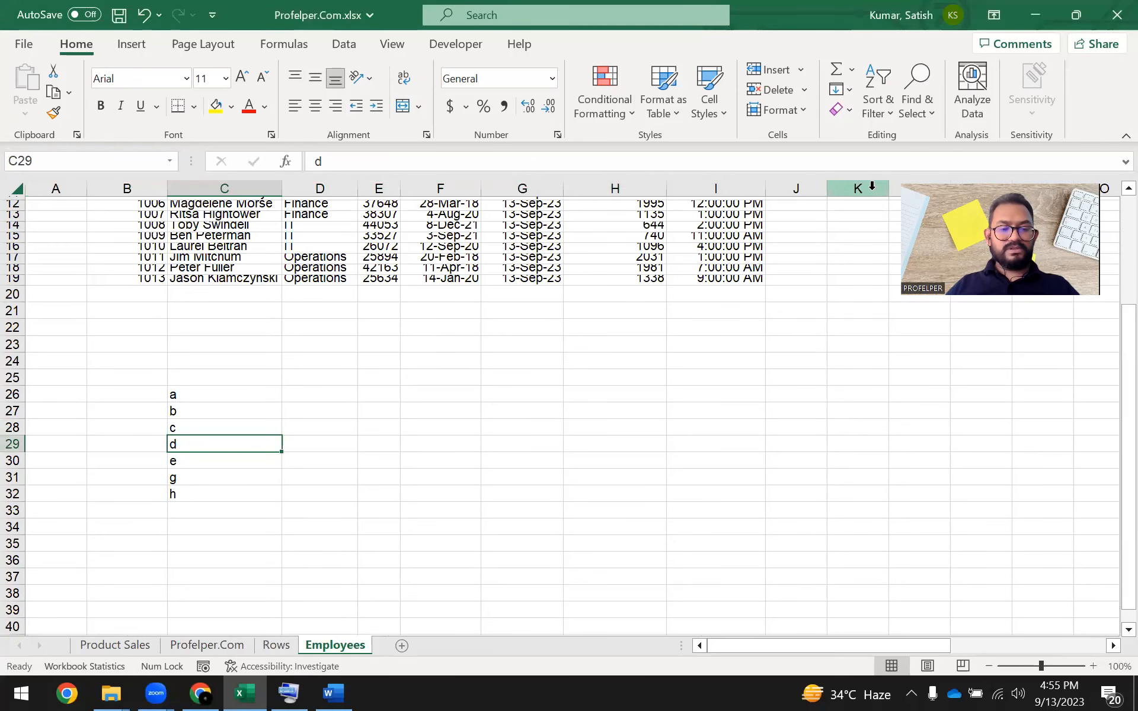
key(shift+space)
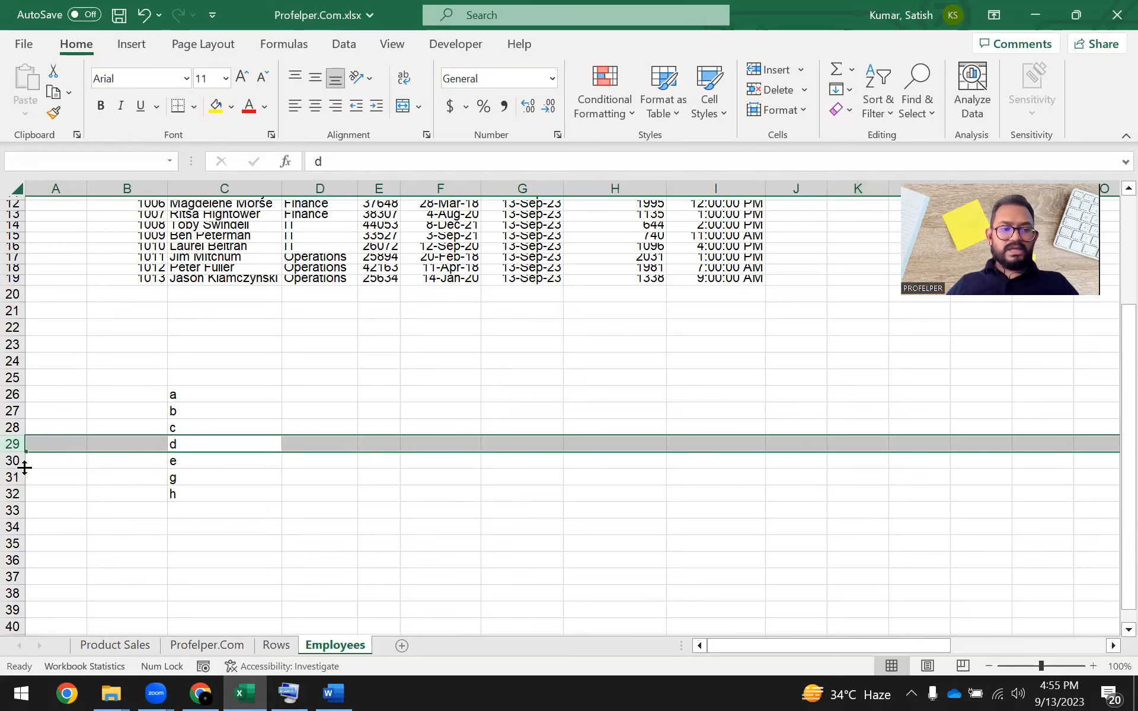
right_click(12, 443)
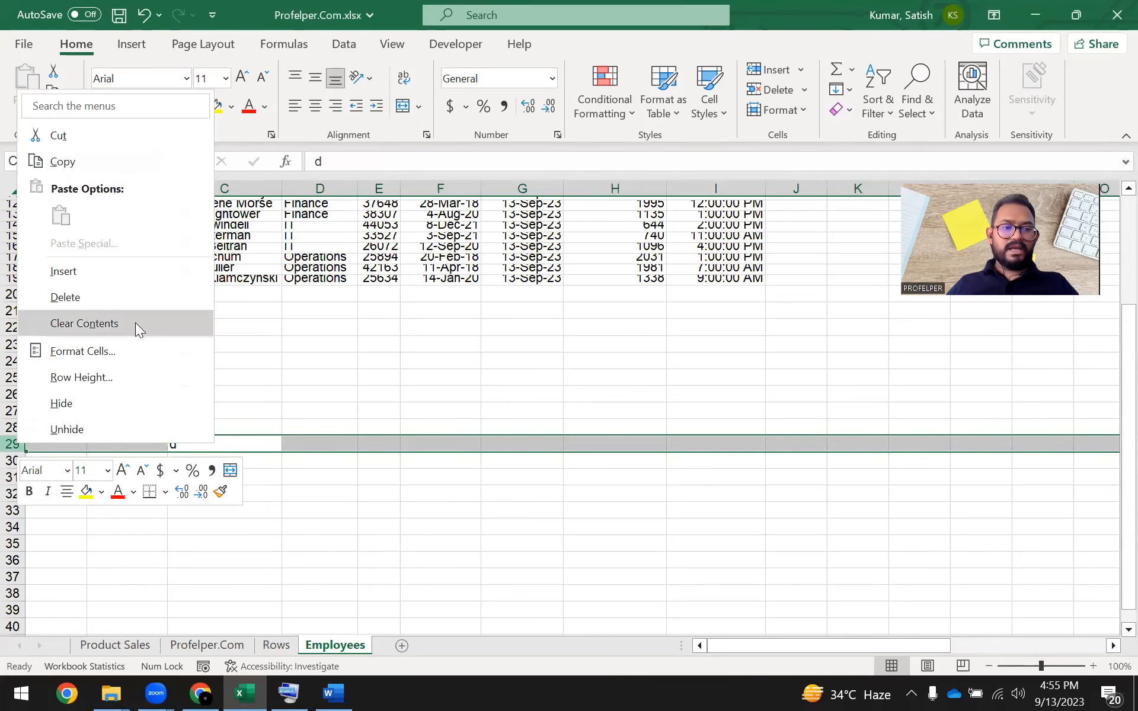
click(137, 268)
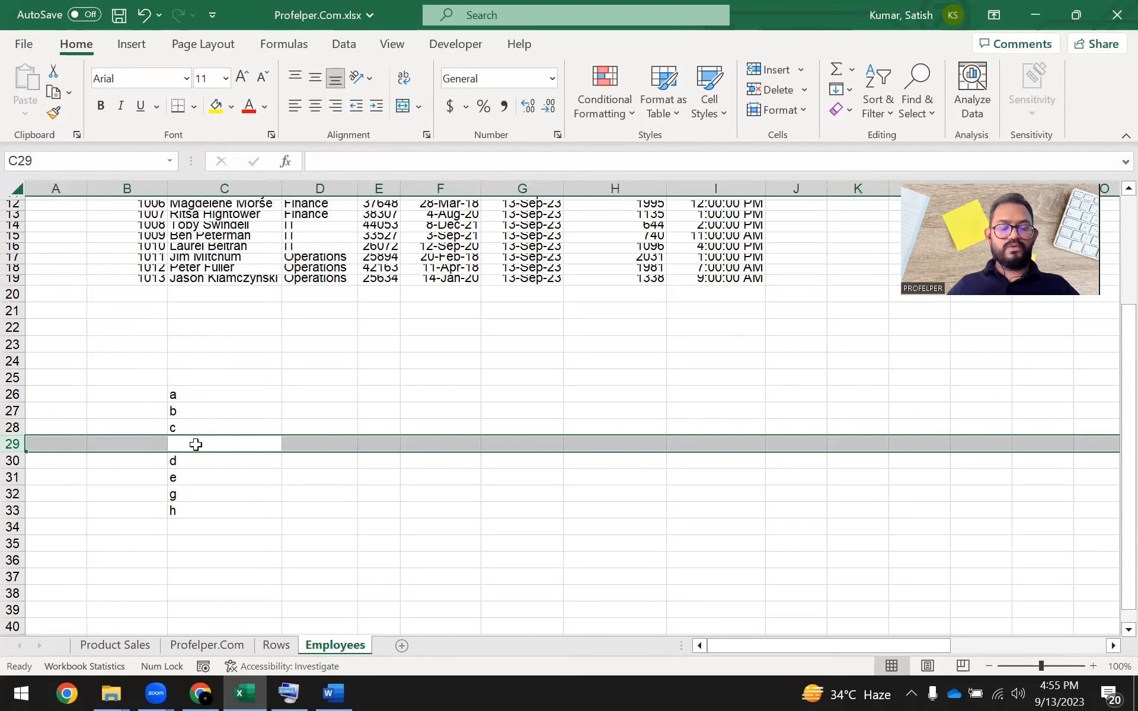
Step: Enter the text new Row in cell C29 of the inserted row
drag(191, 426, 198, 463)
click(198, 447)
text(s)
key(Return)
key(Up)
key(shift+space)
key(Left)
key(Right)
text(new Row)
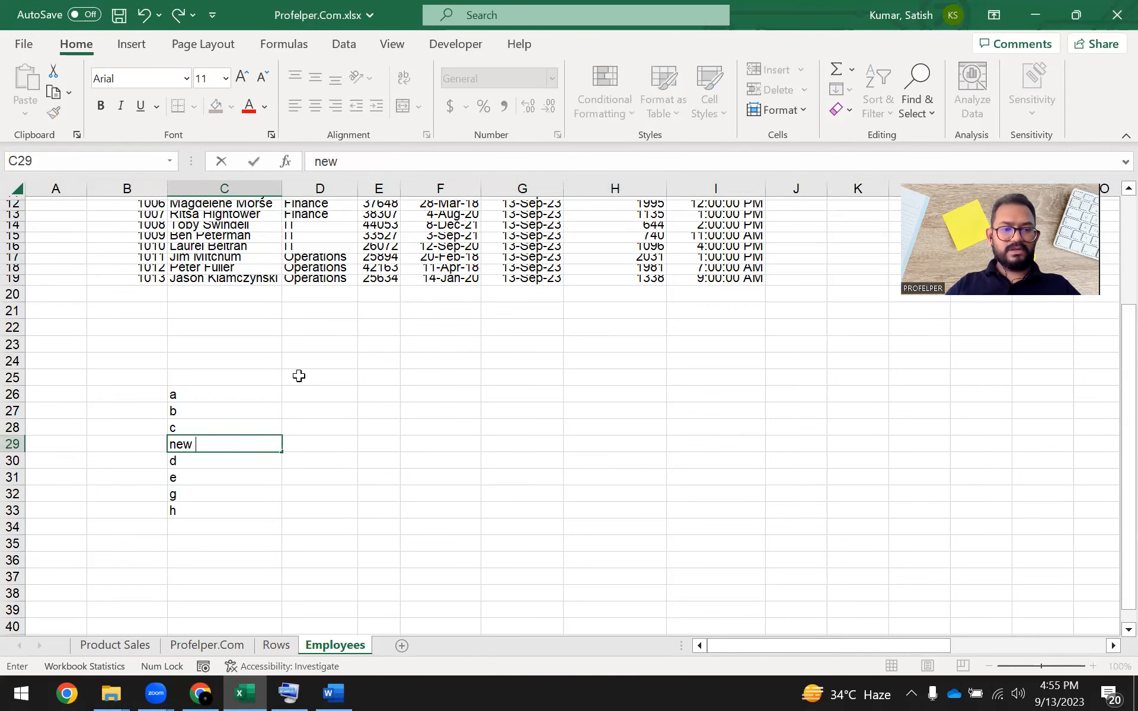
key(Return)
key(Up)
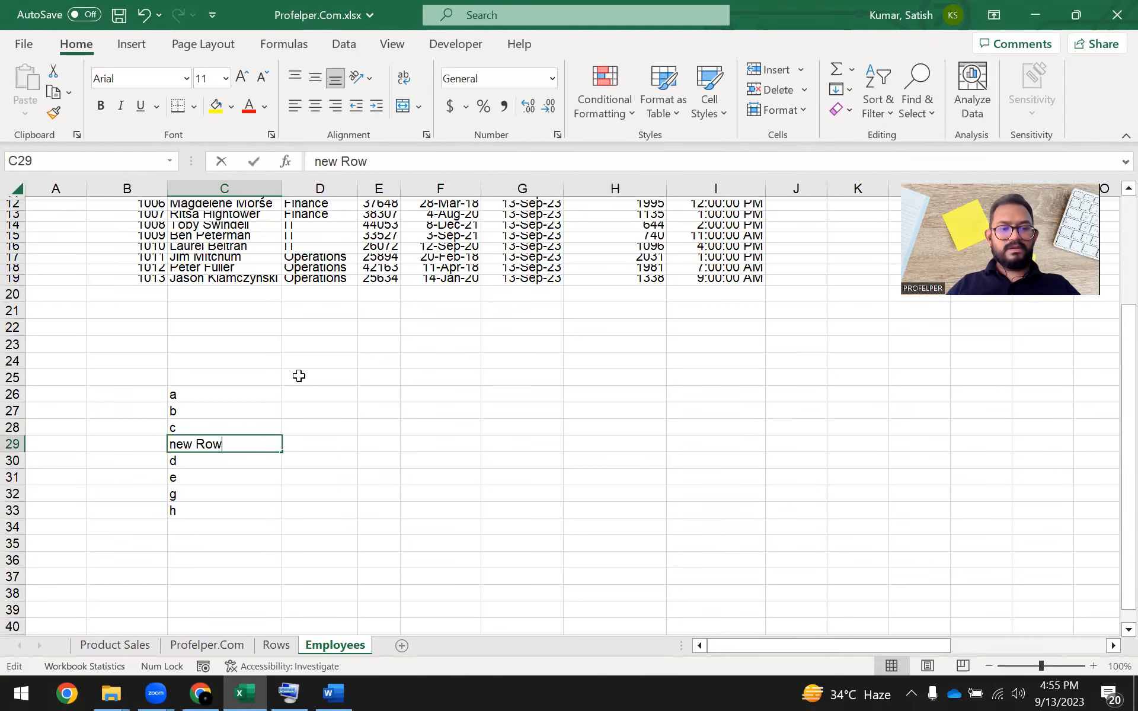
Step: Capitalise the text in cell C29 to read New Row and make it bold
key(F2)
key(Home)
key(Delete)
text(N)
key(Return)
key(Up)
key(ctrl+b)
key(Down)
key(Up)
key(ctrl+Page_Up)
key(ctrl+Page_Down)
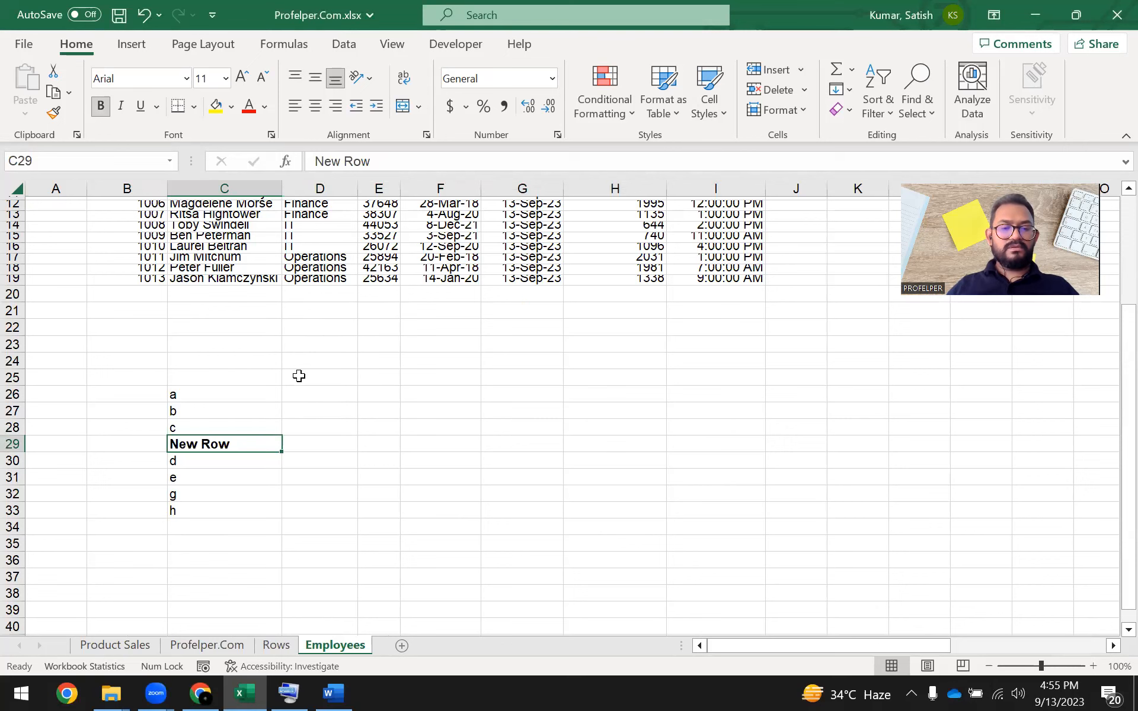
Step: Insert another sheet row above row 29, the one containing New Row
click(12, 444)
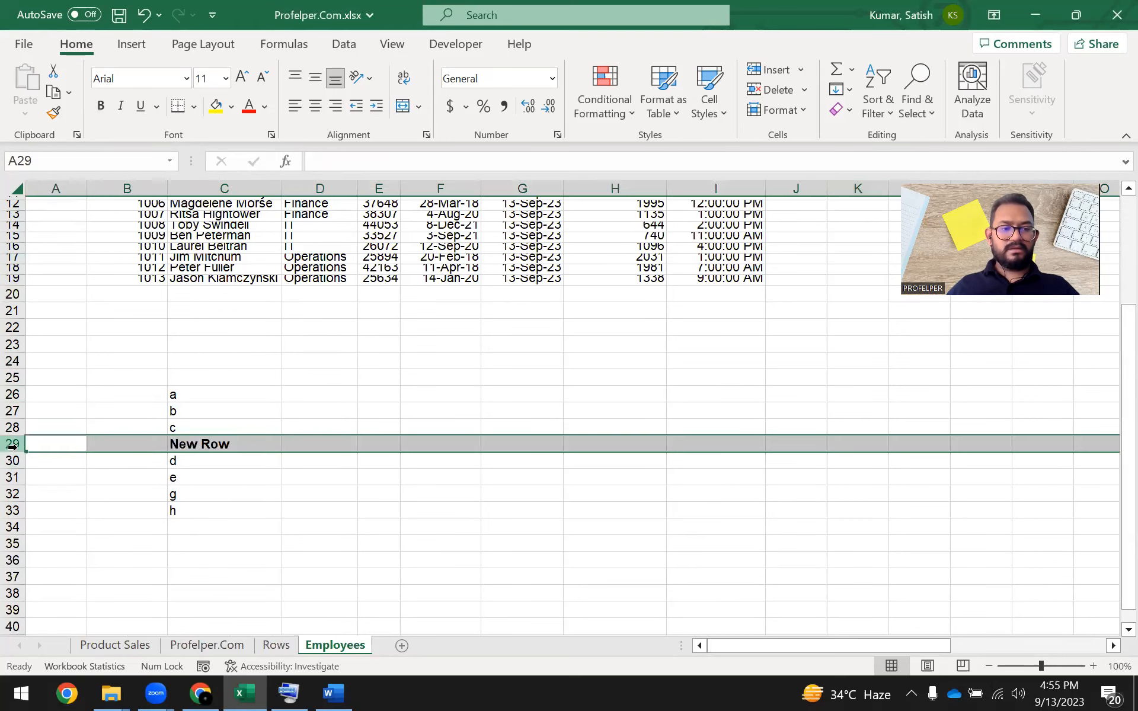
right_click(12, 445)
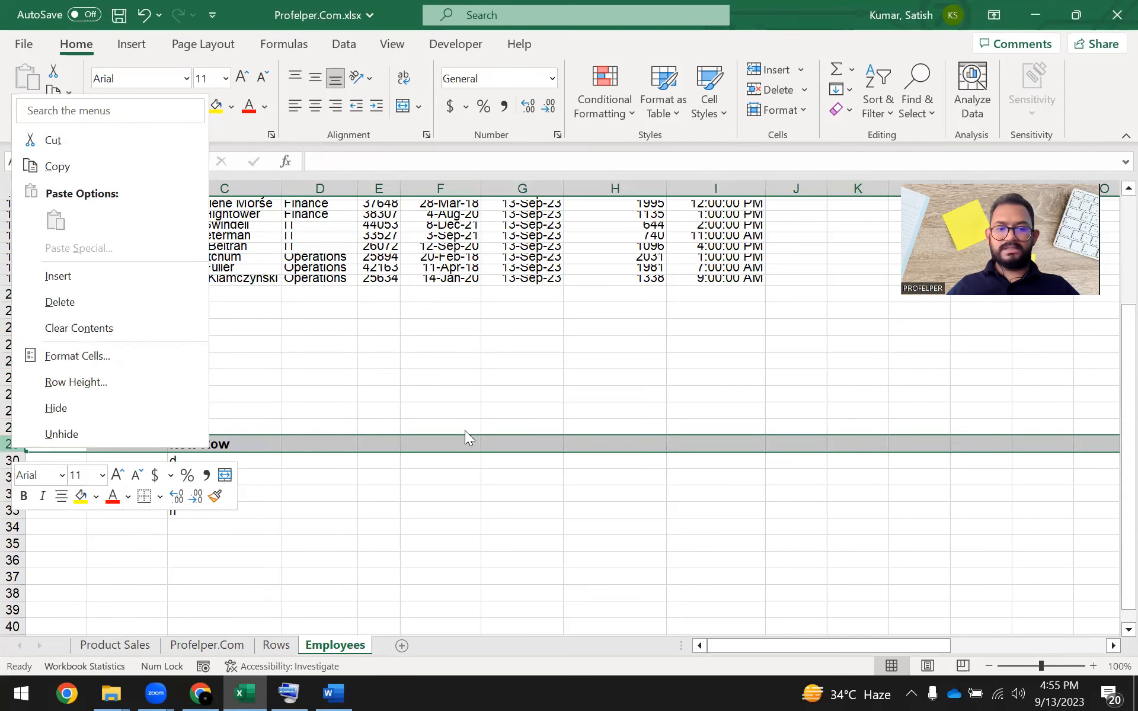
key(Escape)
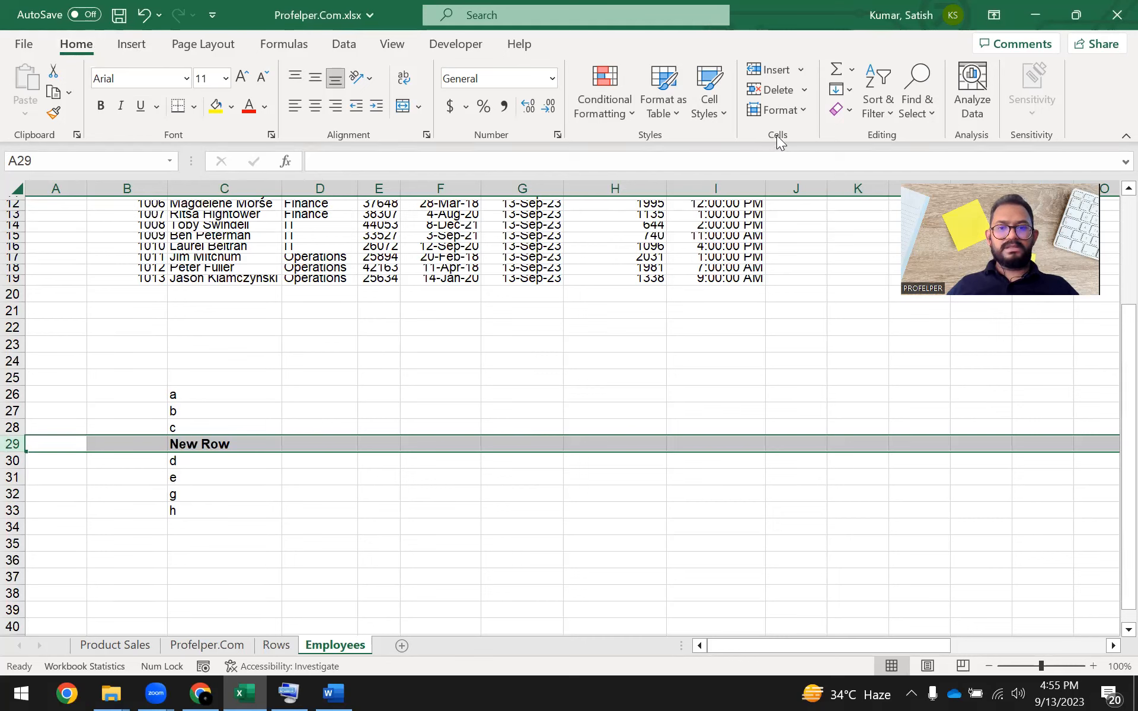
click(801, 71)
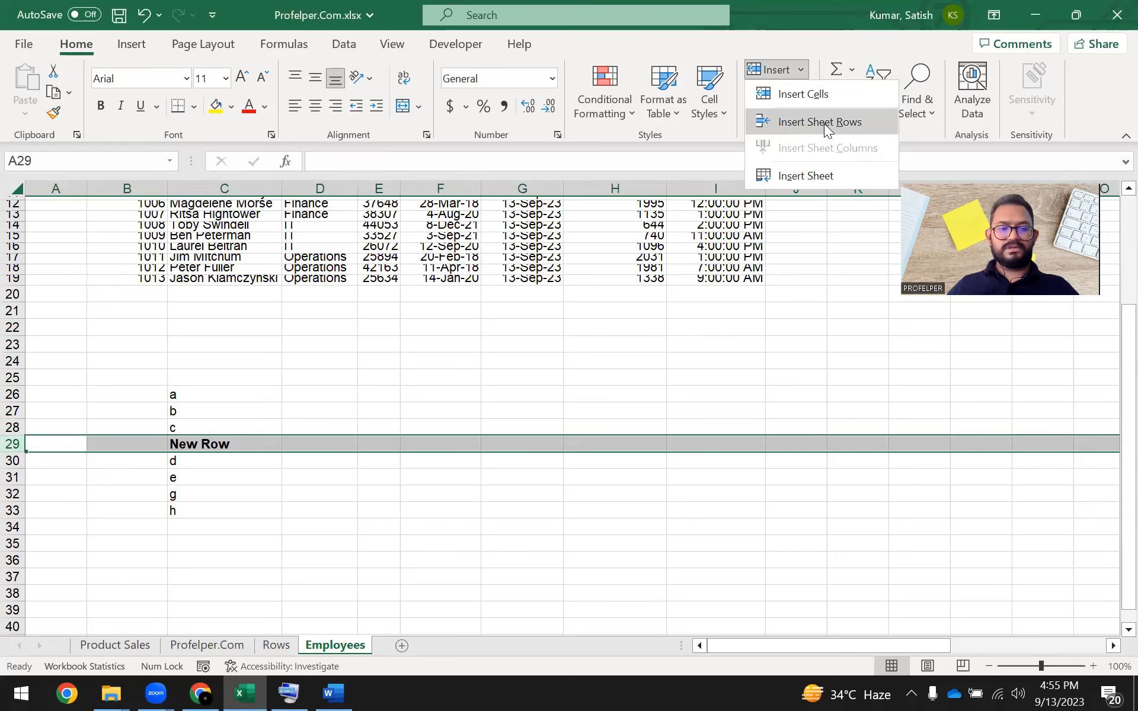
click(824, 123)
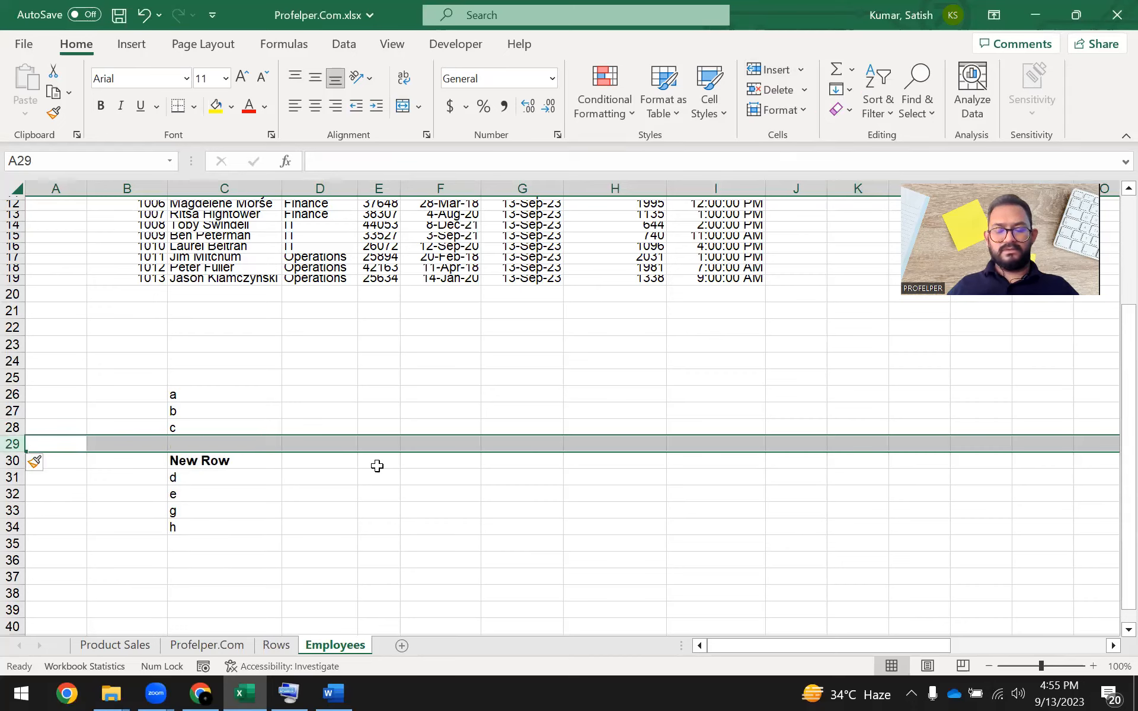
Step: Copy the New Row text from cell C30 into the blank cell C29
click(221, 462)
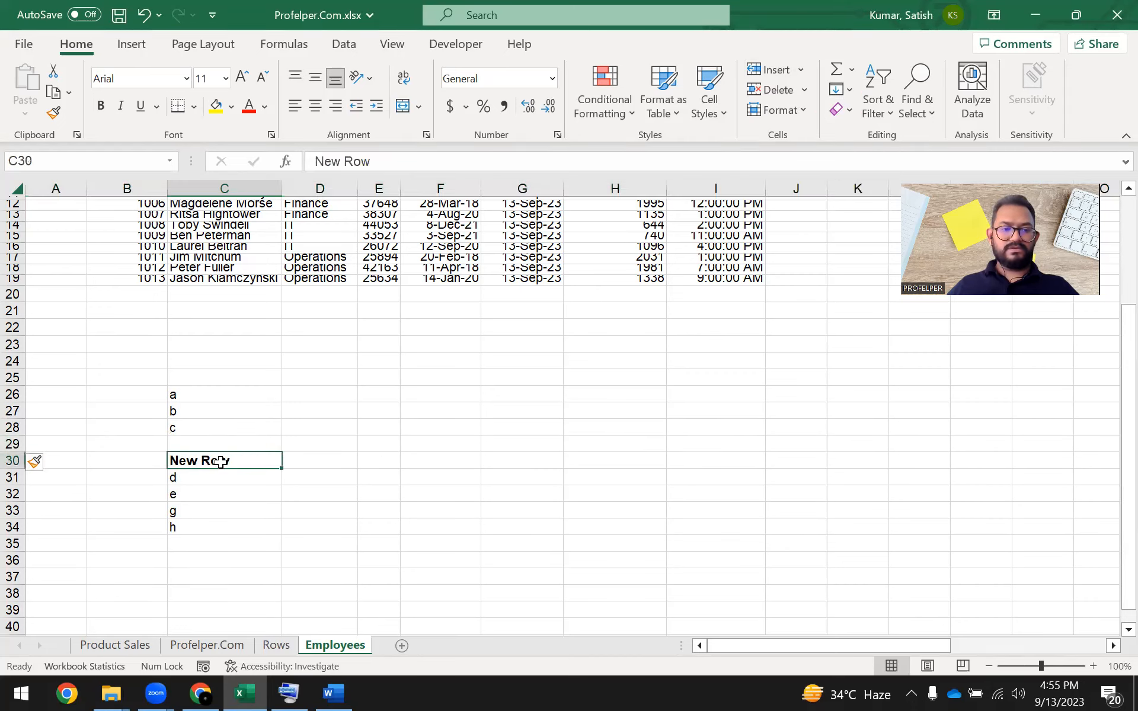
key(ctrl+c)
click(236, 444)
key(ctrl+v)
key(Escape)
Step: Number the two labels so that C29 reads New Row1 and C30 reads New Row2
key(F2)
text(1)
key(Return)
key(F2)
text(2)
key(Return)
key(Up)
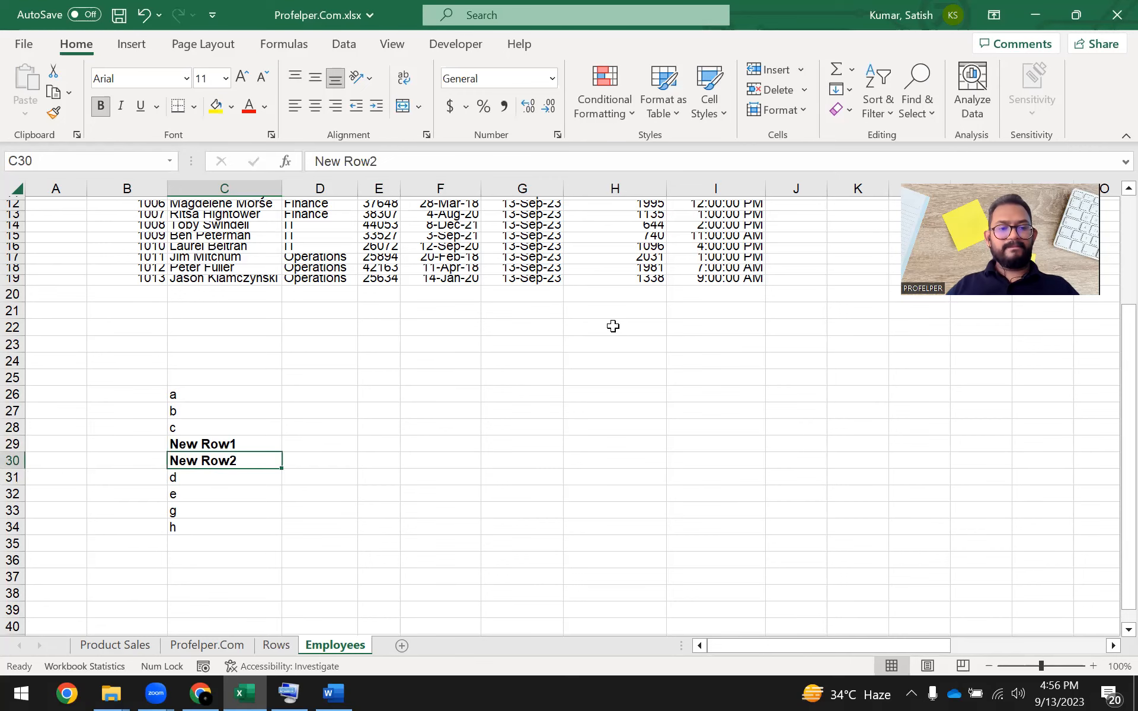
key(ctrl+Page_Up)
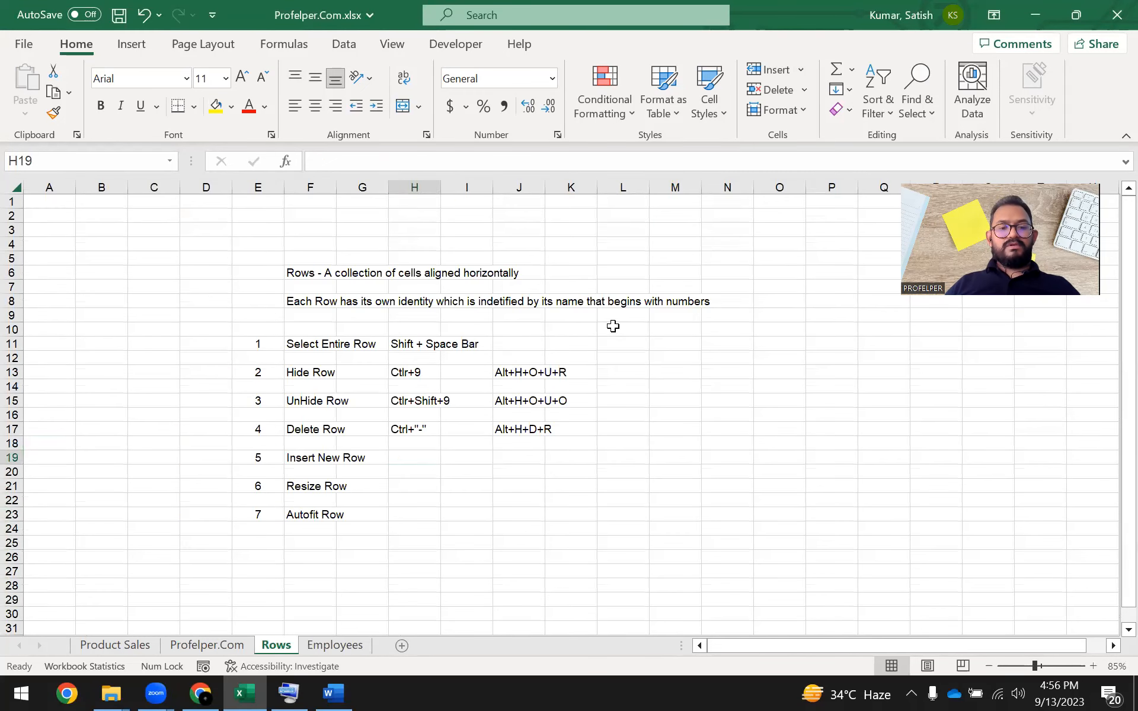
key(ctrl+Page_Down)
key(Up)
key(Down)
key(Up)
key(Down)
key(Up)
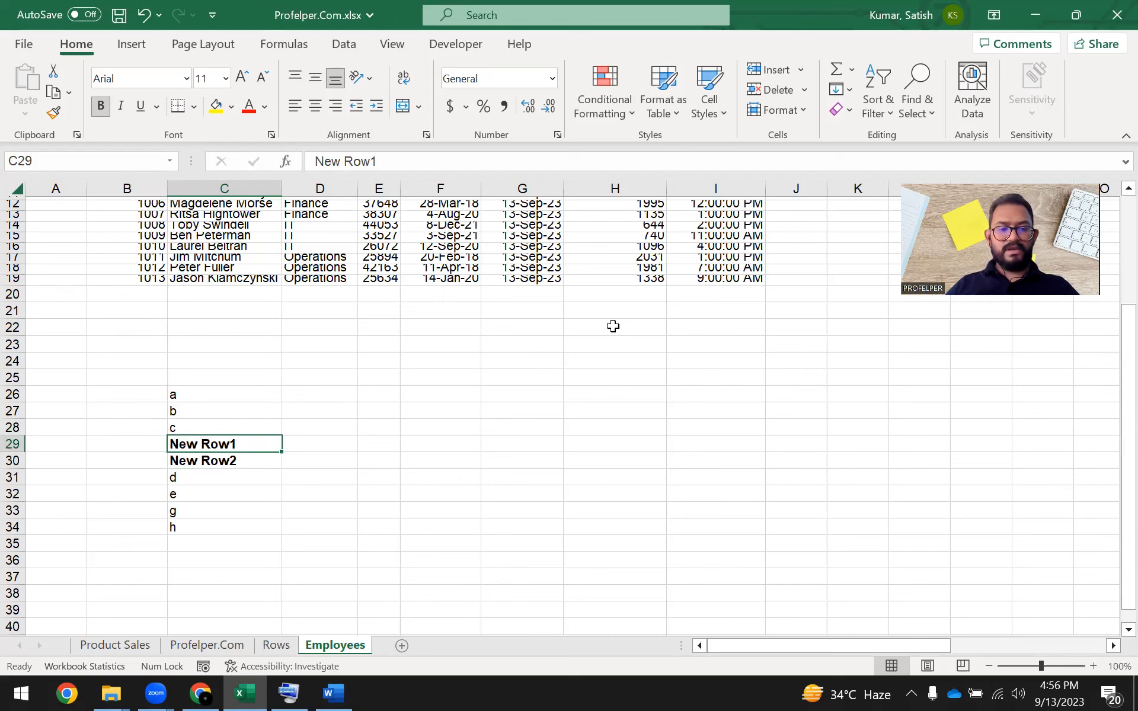
key(Down)
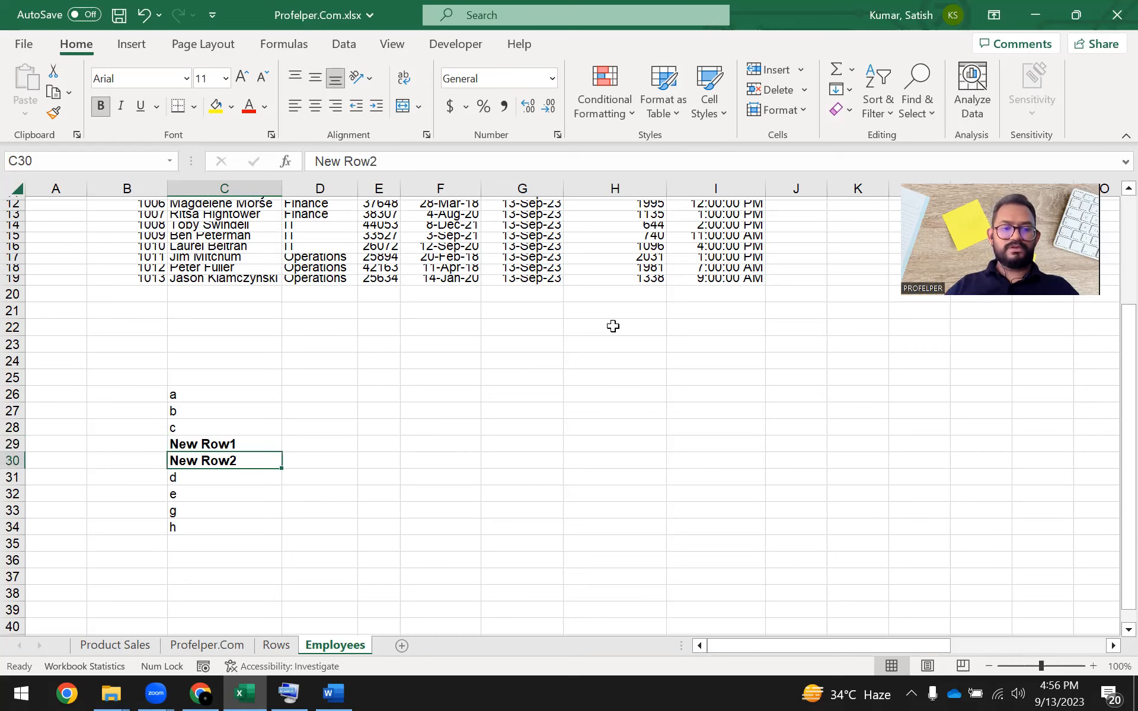
Step: Bring up the On-Screen Keyboard, place it above the sample list, and go back to cell C30
key(shift+space)
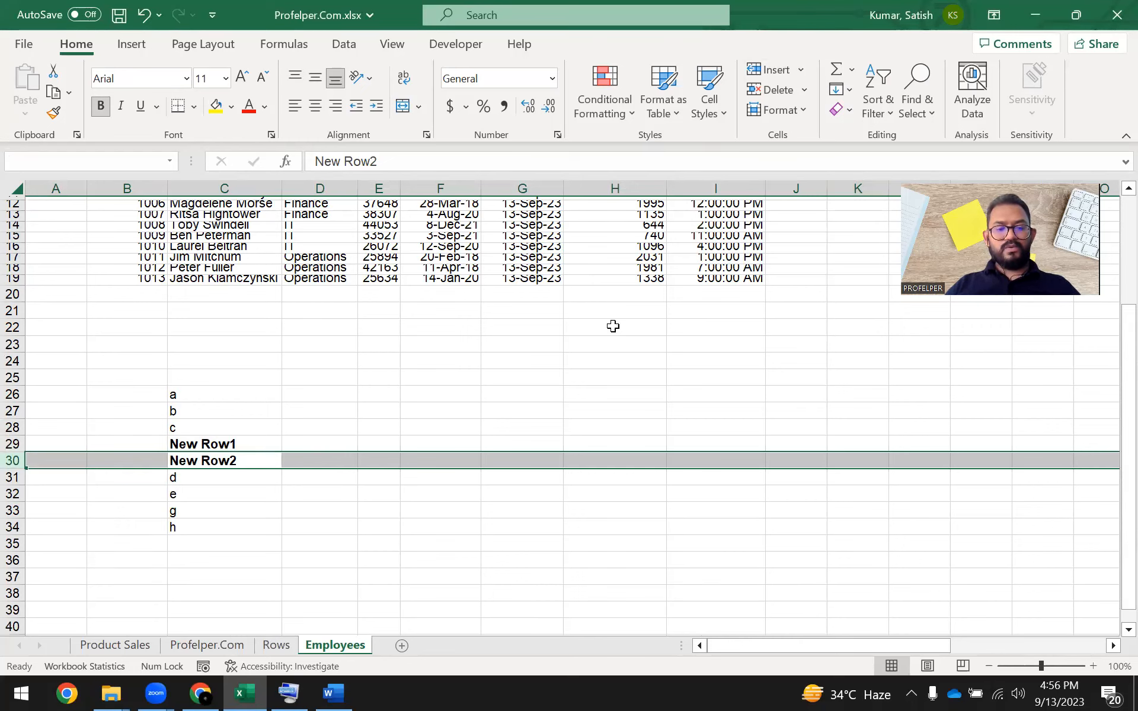
click(289, 694)
drag(634, 277, 607, 15)
click(379, 544)
click(270, 460)
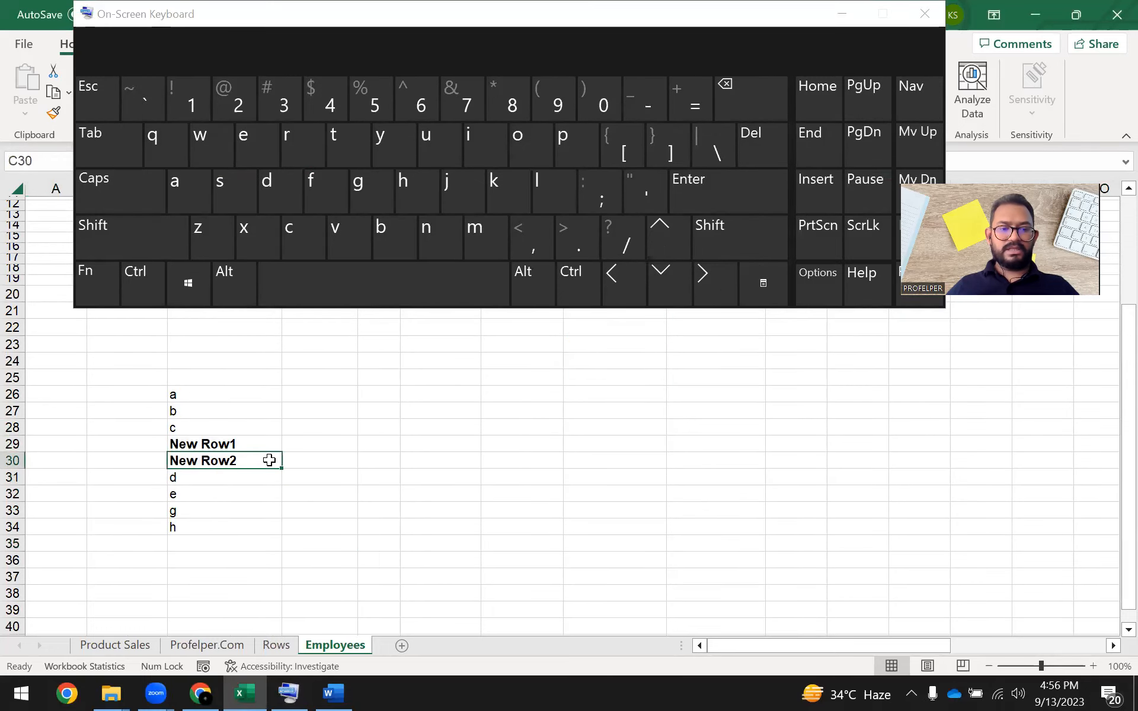
Step: Insert five blank rows above row 30, between New Row1 and New Row2
key(shift+space)
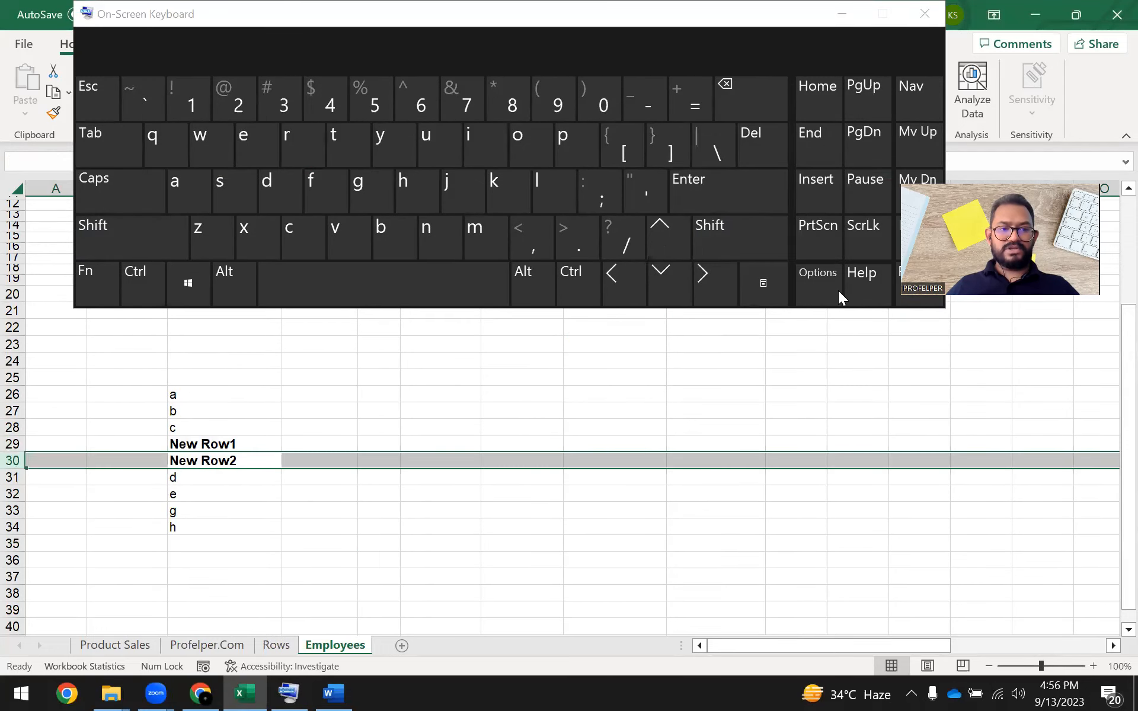
key(ctrl+shift)
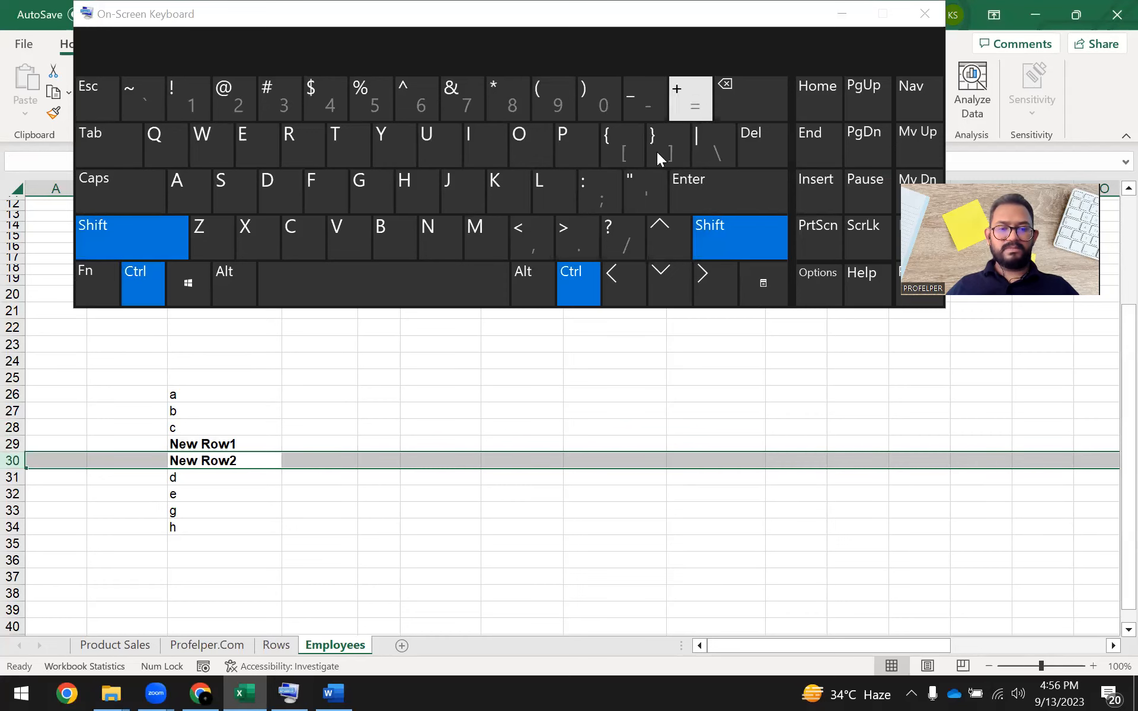
click(218, 458)
key(shift+space)
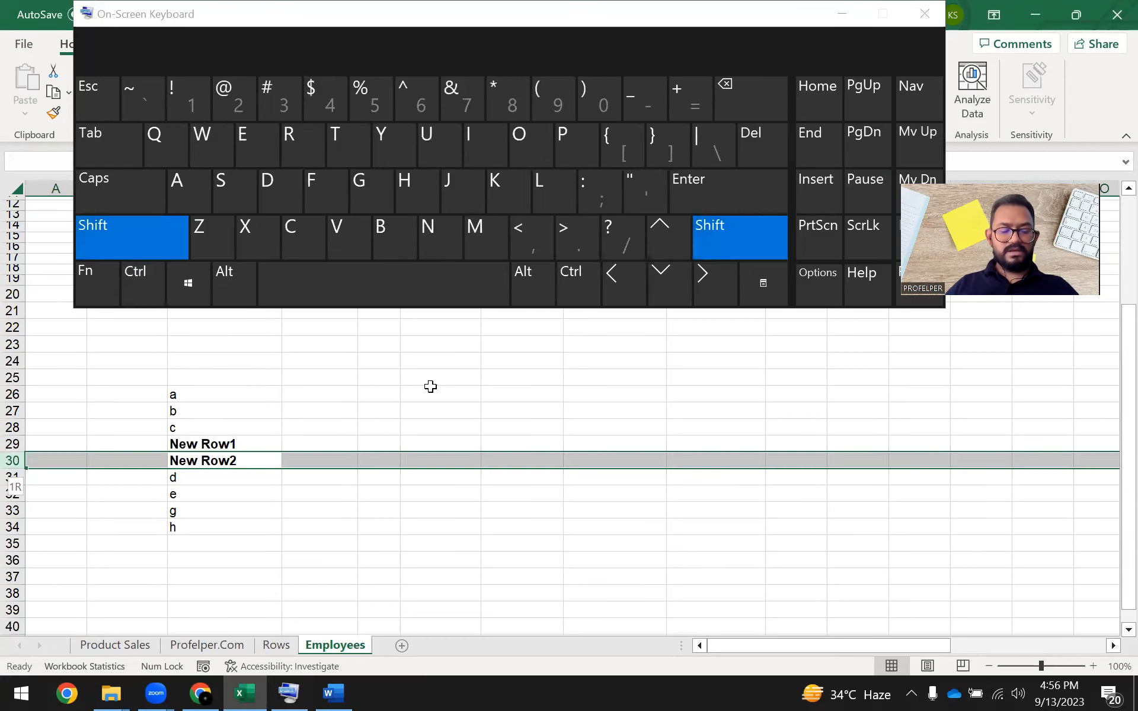
key(ctrl+shift+plus)
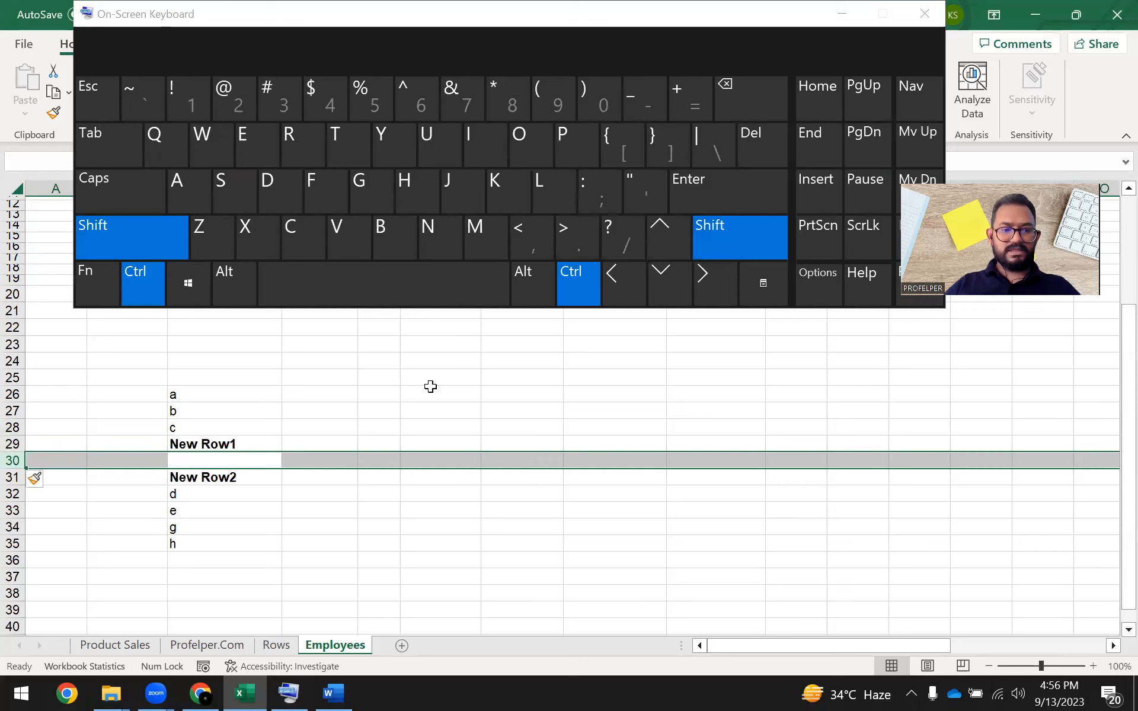
key(ctrl+shift+plus)
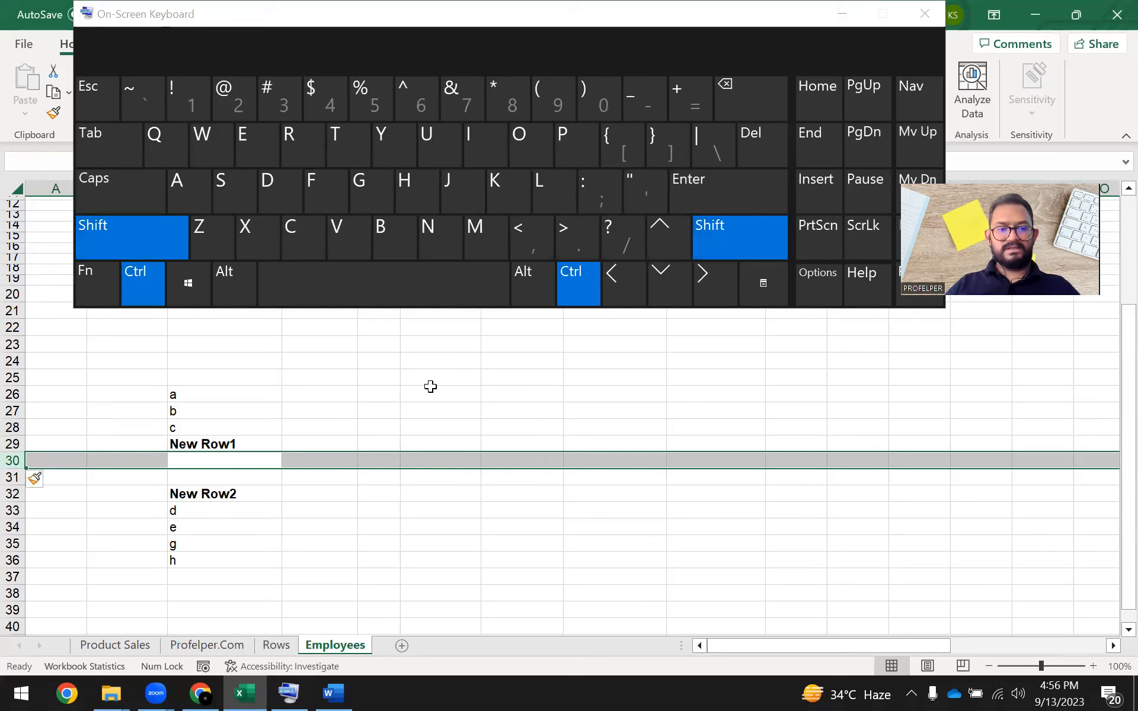
key(ctrl+shift+plus)
key(ctrl+shift+plus)
key(ctrl+shift+plus)
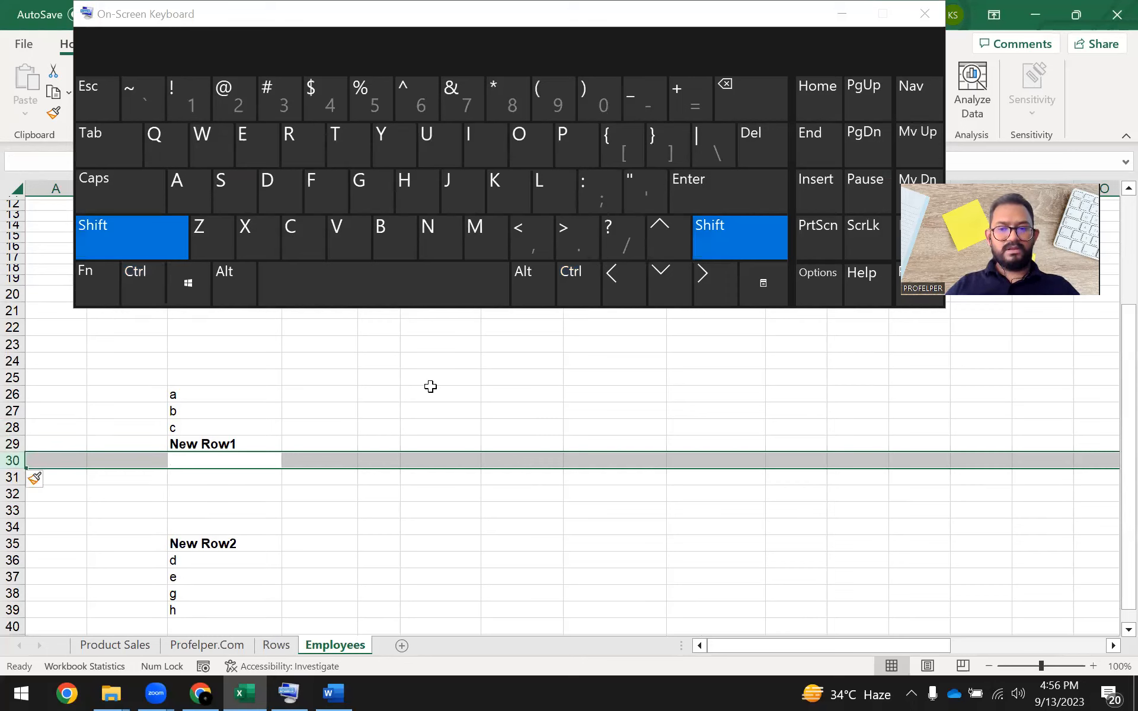
Step: Delete three of the blank rows between New Row1 and New Row2, and select cells C30 to C31
key(ctrl+shift+Down)
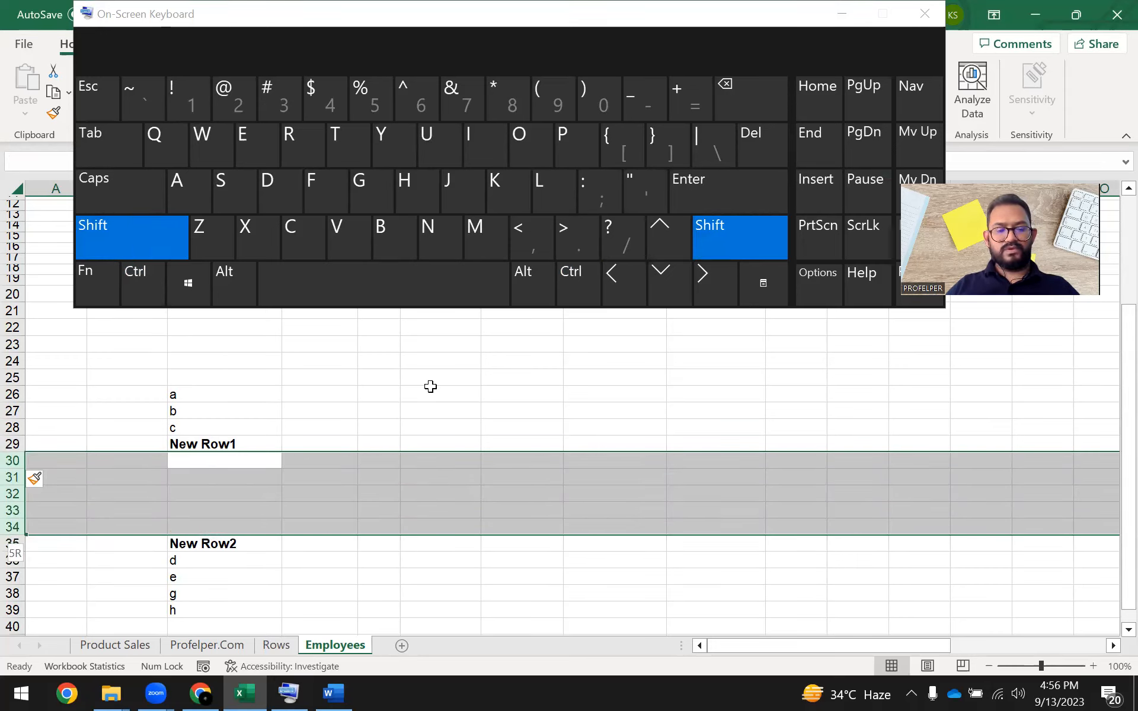
key(shift+Up)
key(shift+Up)
key(ctrl+minus)
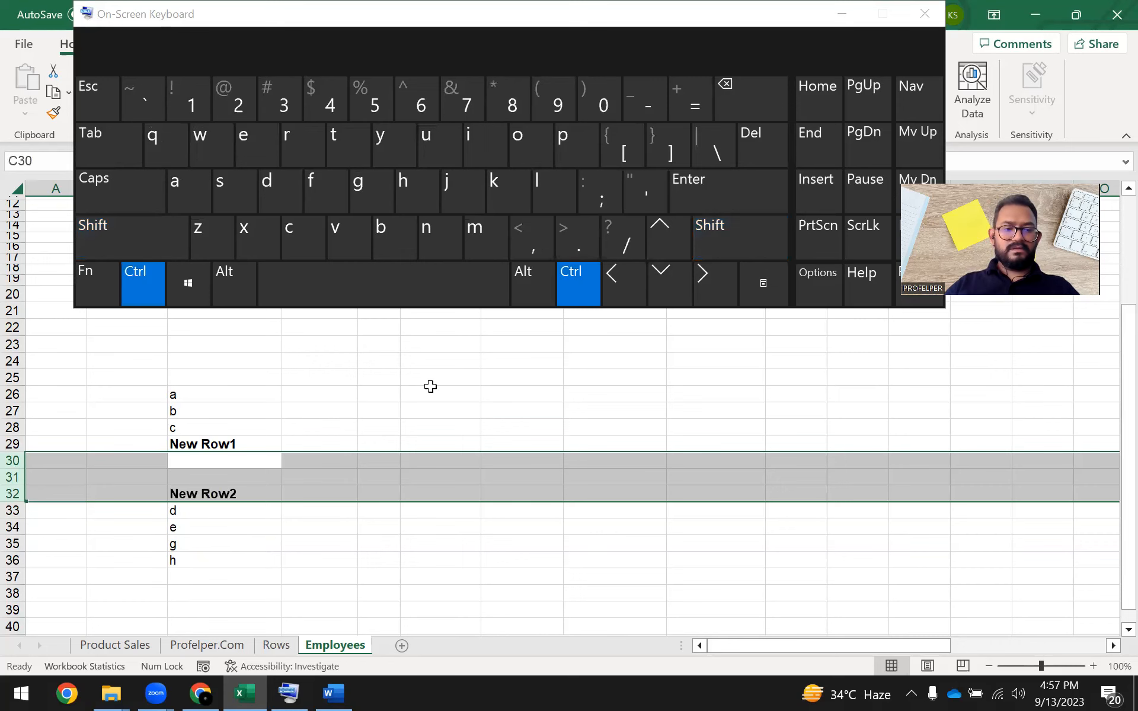
key(shift+Down)
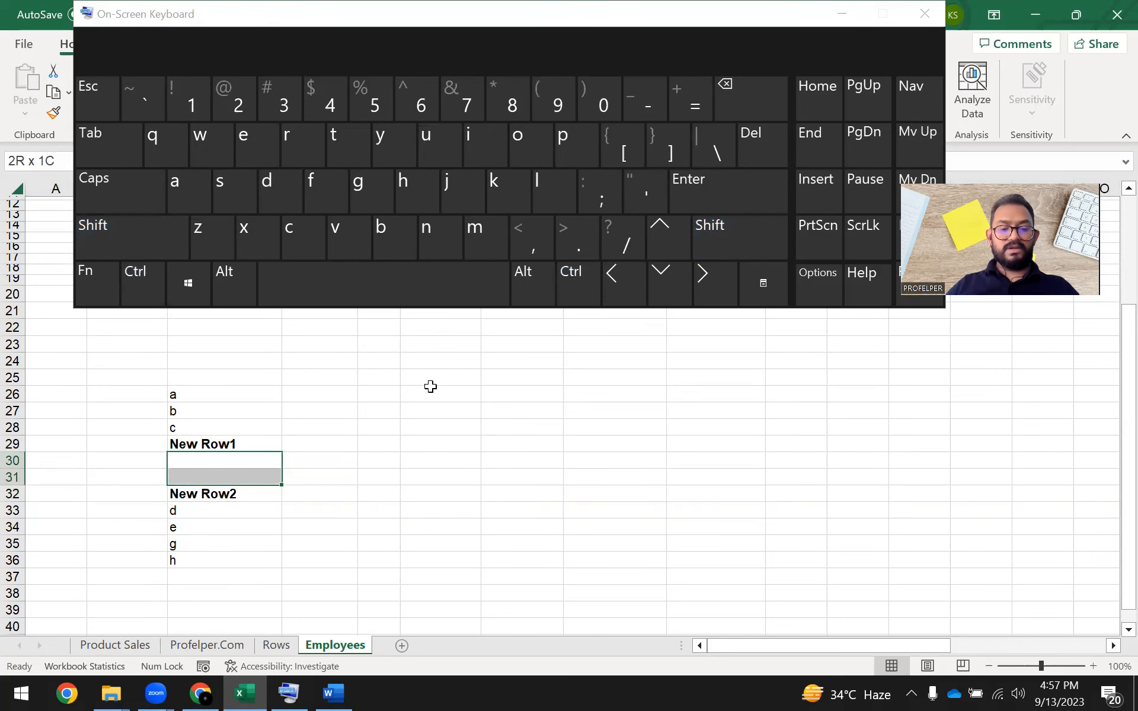
Step: Minimise the On-Screen Keyboard and record Ctrl+Shift+"+" for Insert New Row in cell H19 of the Rows sheet
click(842, 13)
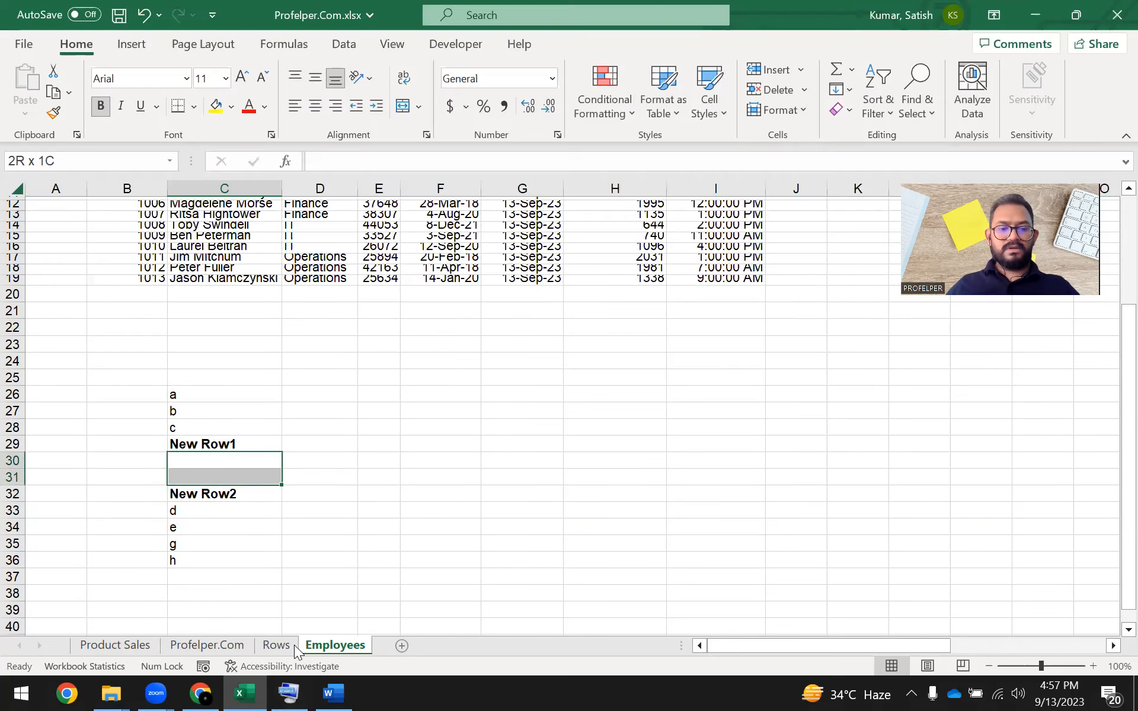
click(291, 645)
text(Ct)
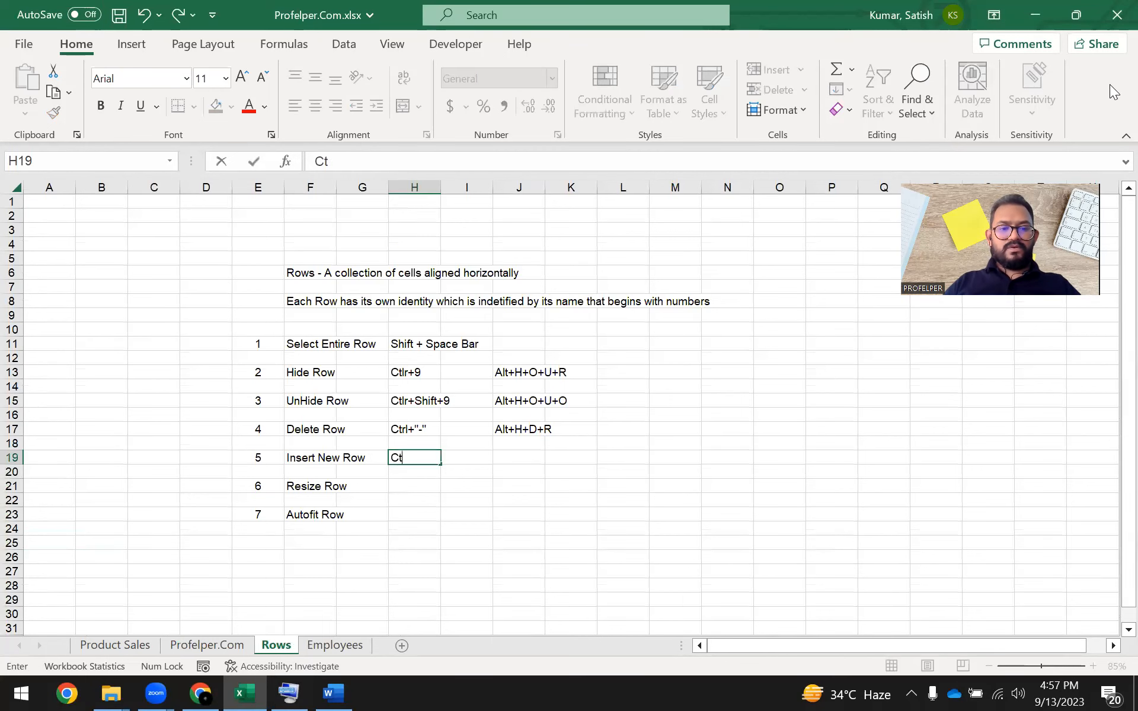
text(rl+Shift+)
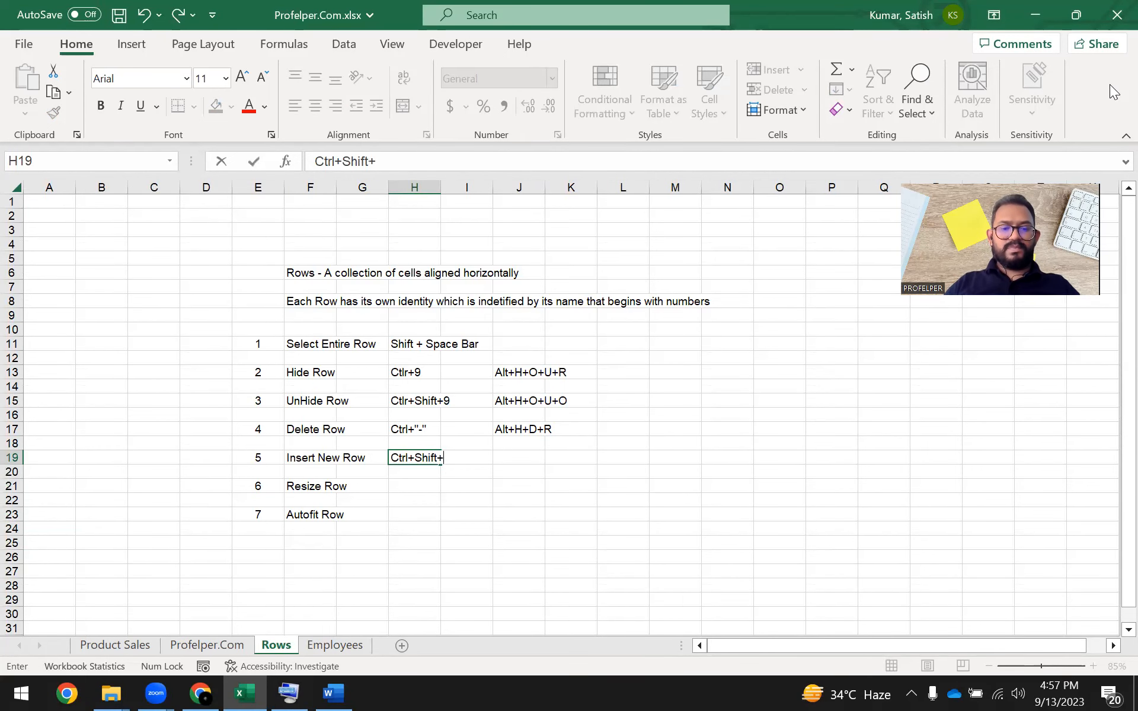
text("+)
key(ctrl+Return)
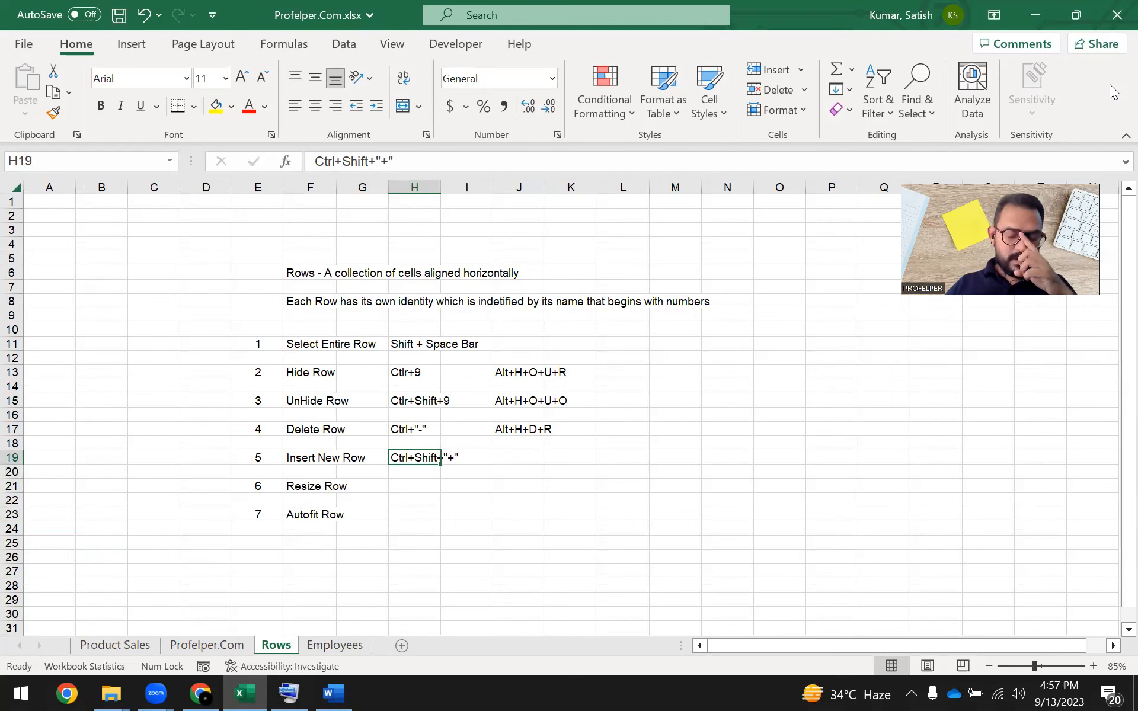
Step: Delete the two remaining blank rows between New Row1 and New Row2 on the Employees sheet
key(ctrl+Page_Down)
key(shift+Up)
key(shift+space)
key(shift+Down)
key(ctrl+minus)
Step: Select entire rows 29 and 30, containing New Row1 and New Row2, and go to cell C31
key(Up)
key(Left)
key(Right)
key(shift+Down)
key(shift+space)
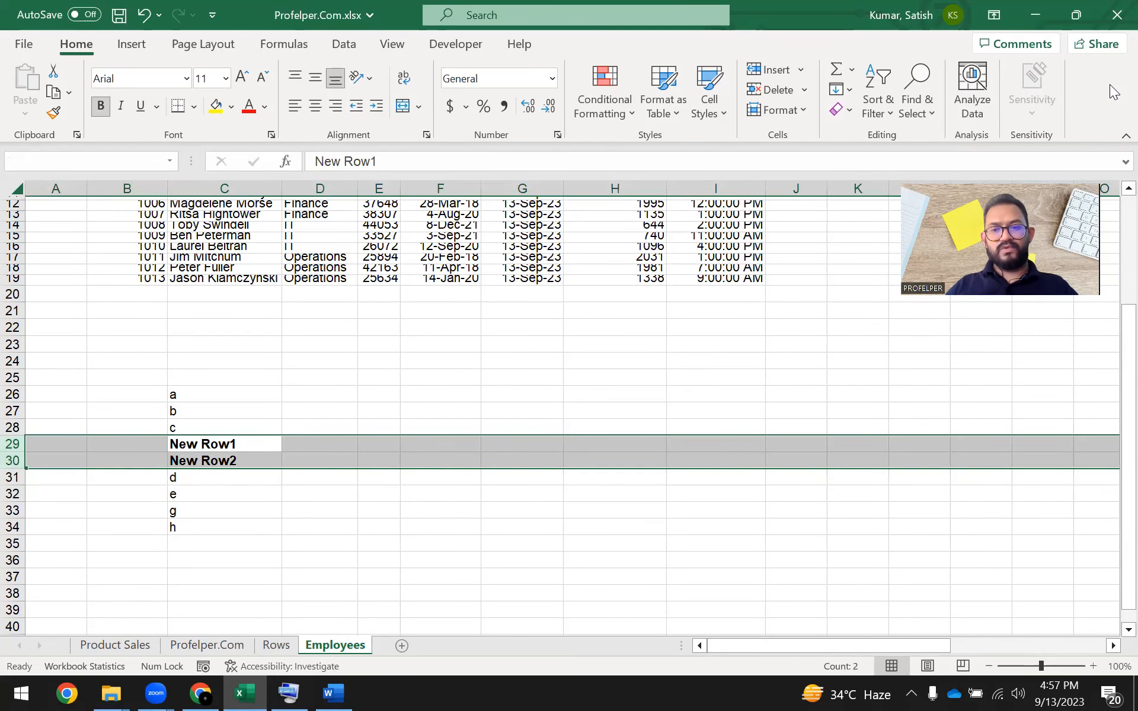
key(Right)
key(Left)
key(shift+Down)
key(shift+space)
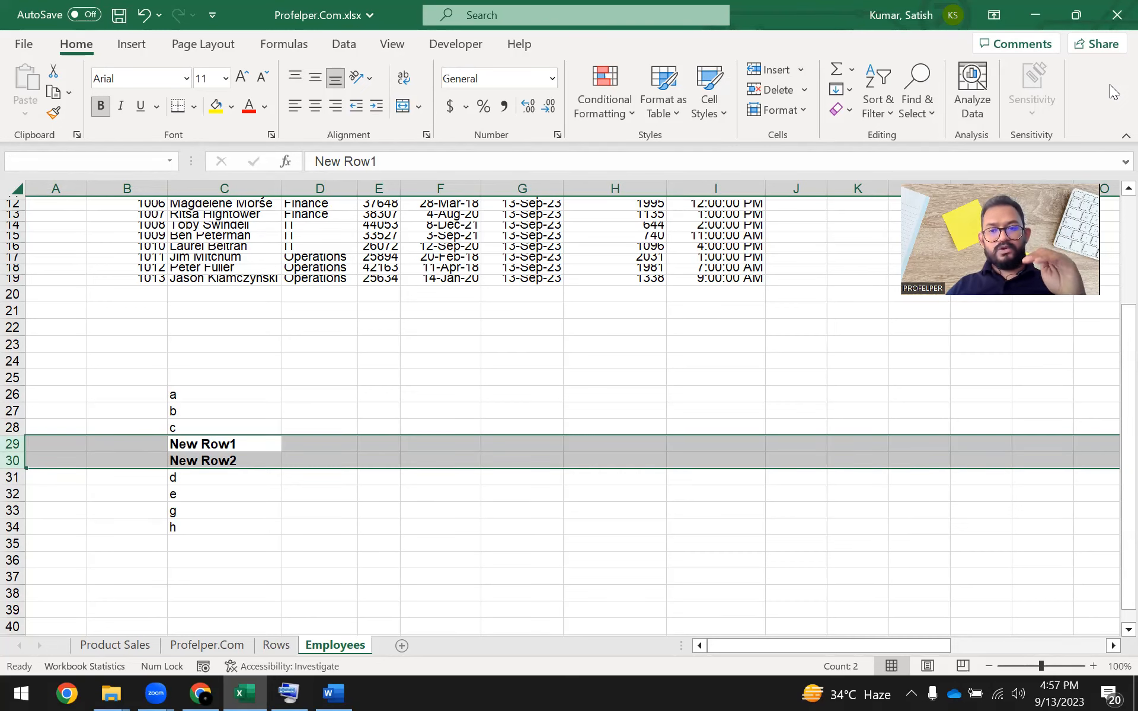
key(Down)
key(Down)
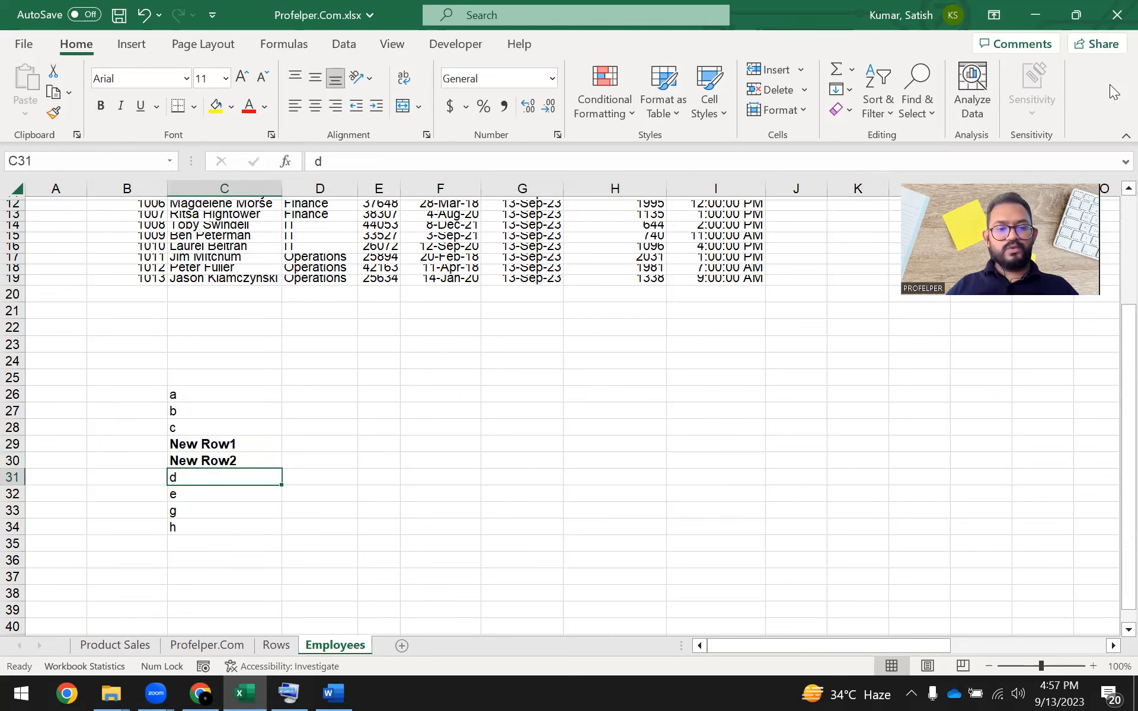
Step: Select entire rows 31 and 32, containing d and e, and return to cell C31
key(Up)
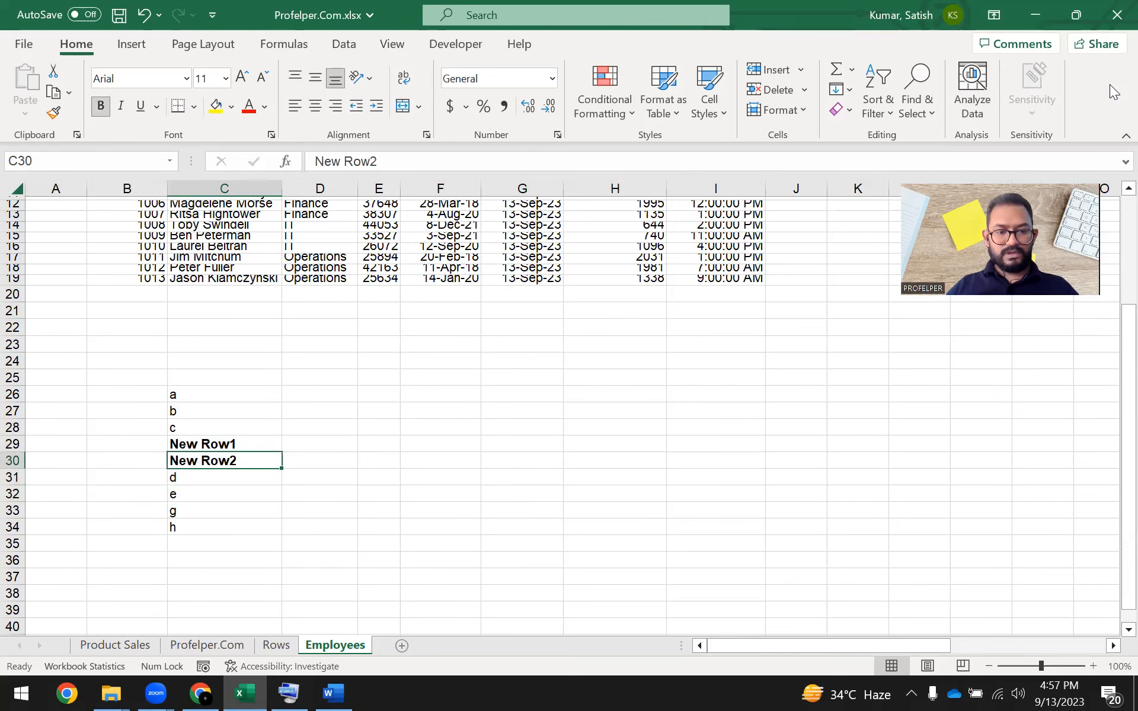
key(Down)
key(shift+Down)
key(shift+space)
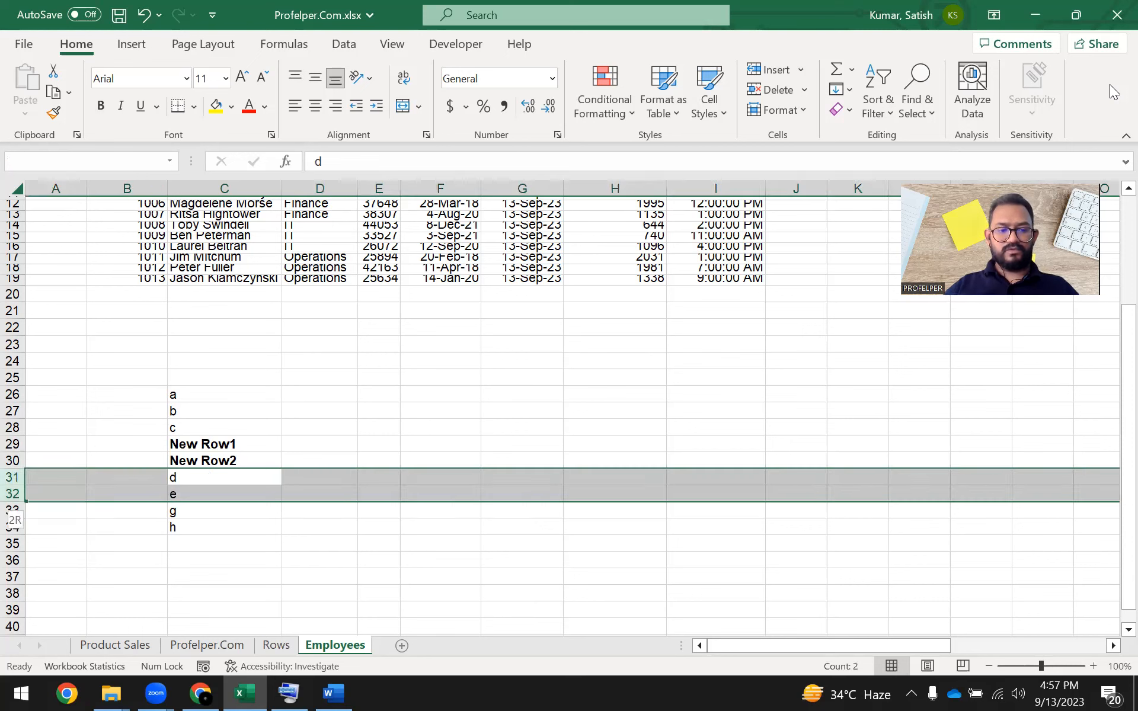
key(Left)
key(Right)
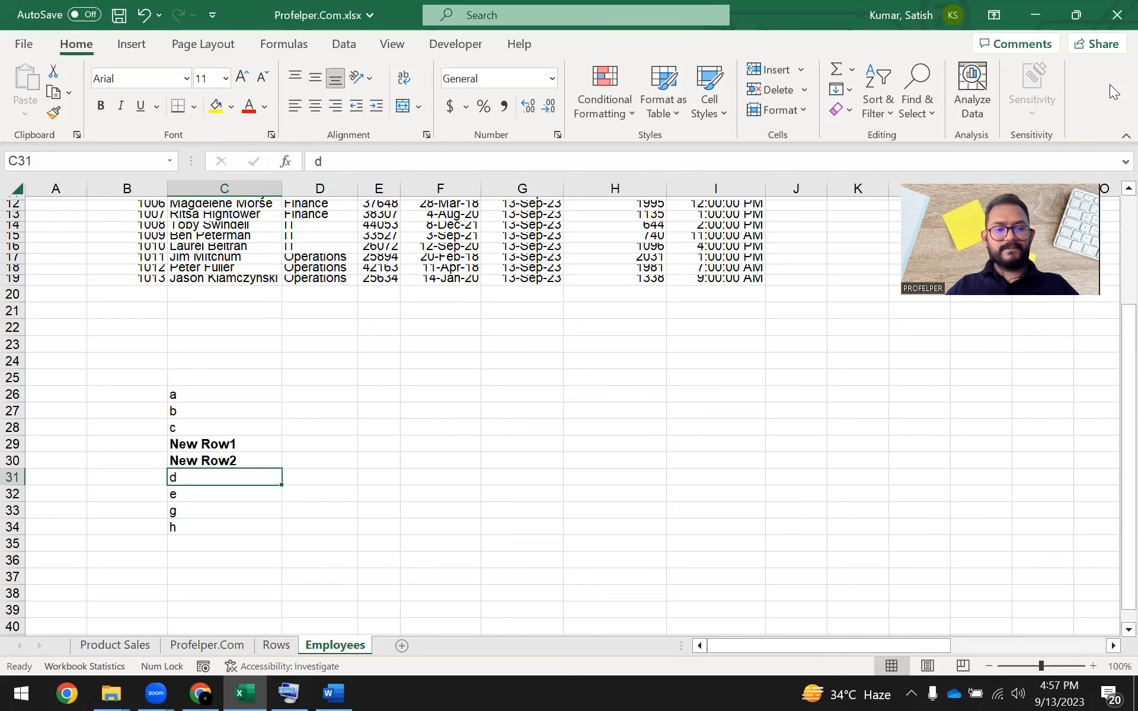
Step: Select cells C29 to C30 and extend the selection to entire rows 29 and 30
key(Up)
key(Up)
key(shift+Down)
key(Down)
key(Down)
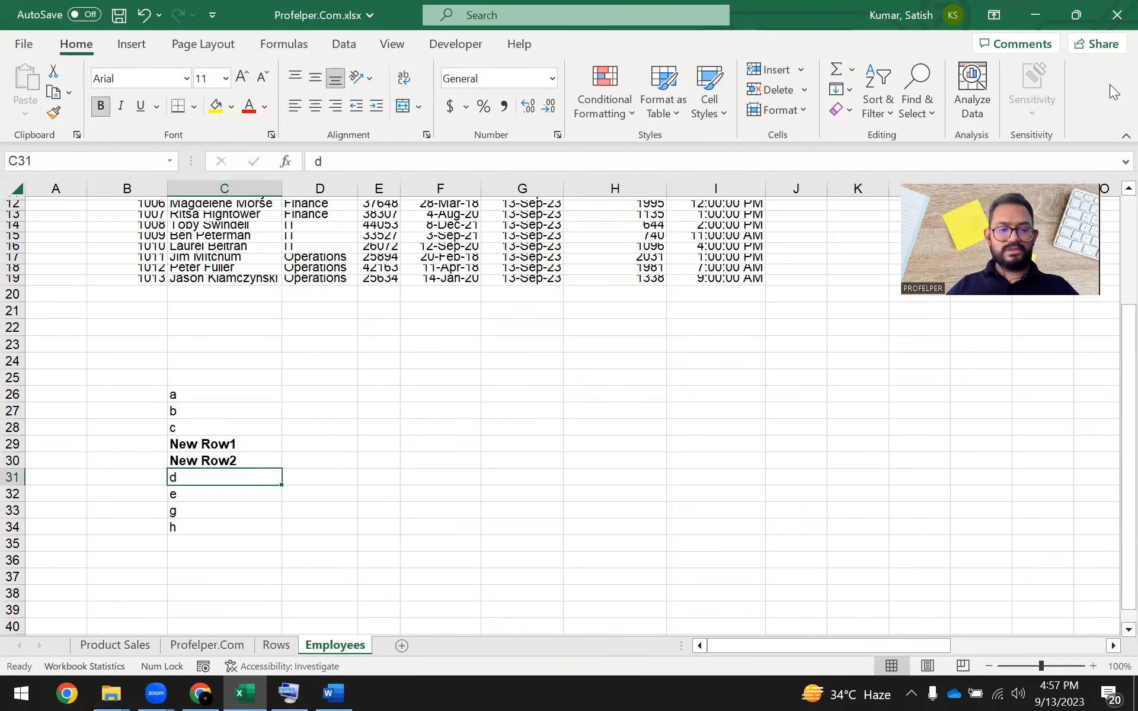
key(shift+Down)
key(Up)
key(Up)
key(shift+Down)
key(shift+space)
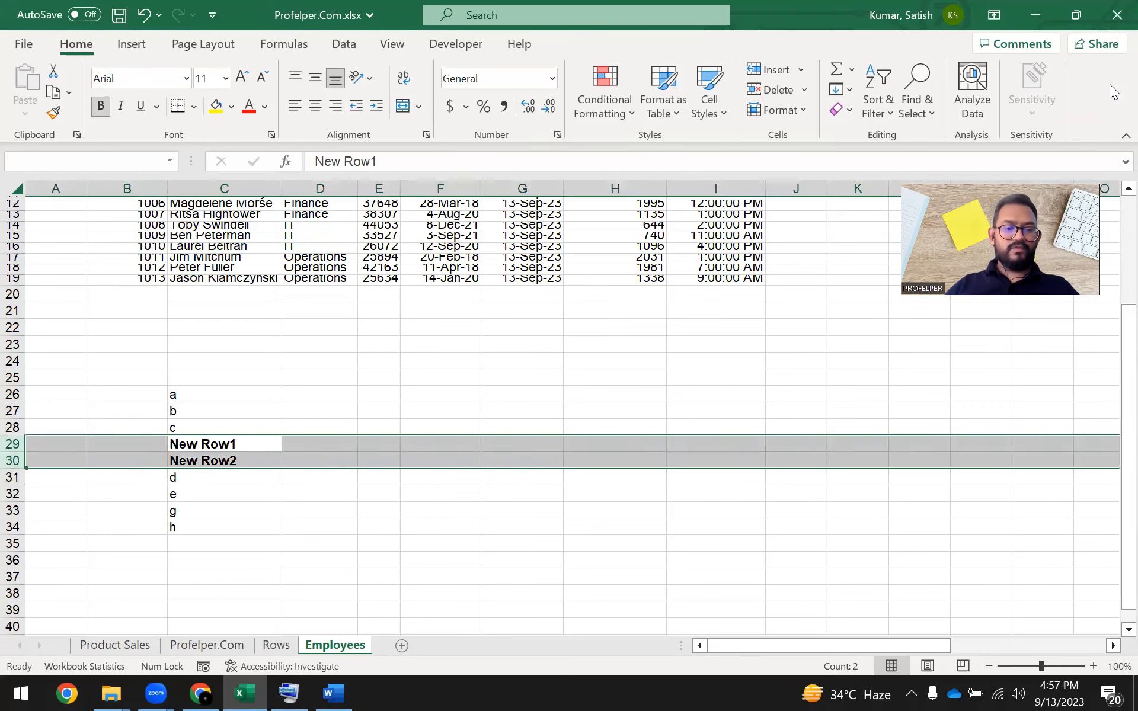
Step: Insert two entire blank rows above New Row1 on the Employees sheet and go to cell C29
key(Up)
key(Down)
key(Up)
key(Down)
key(shift+Down)
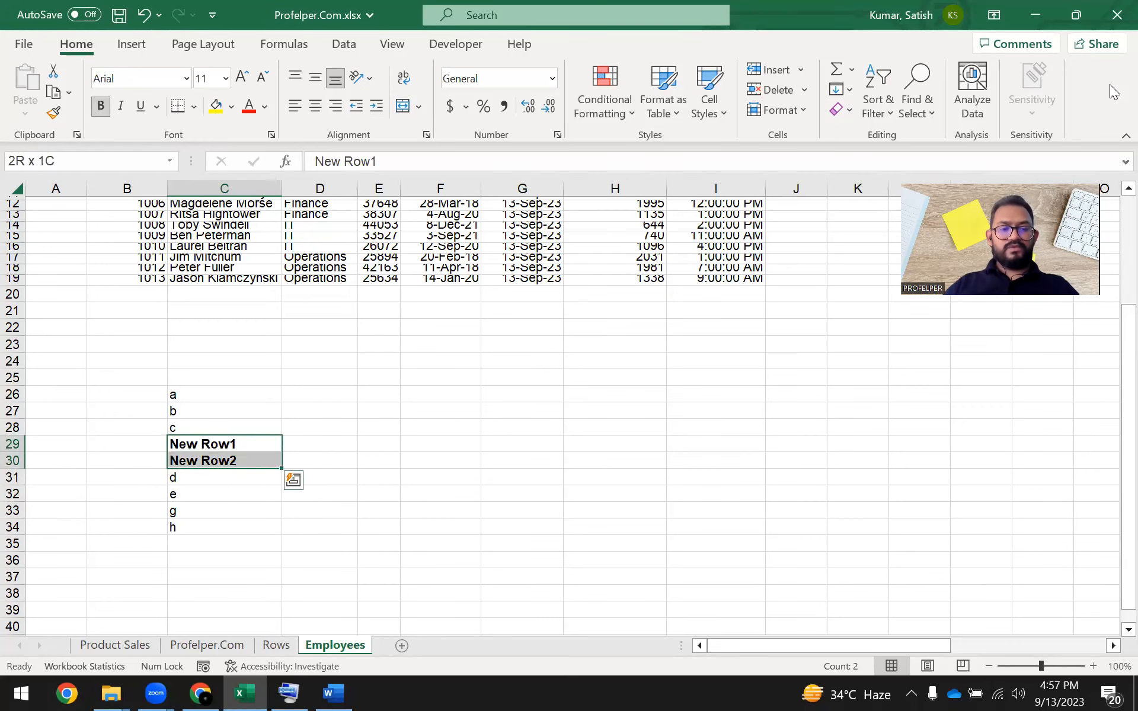
key(shift+space)
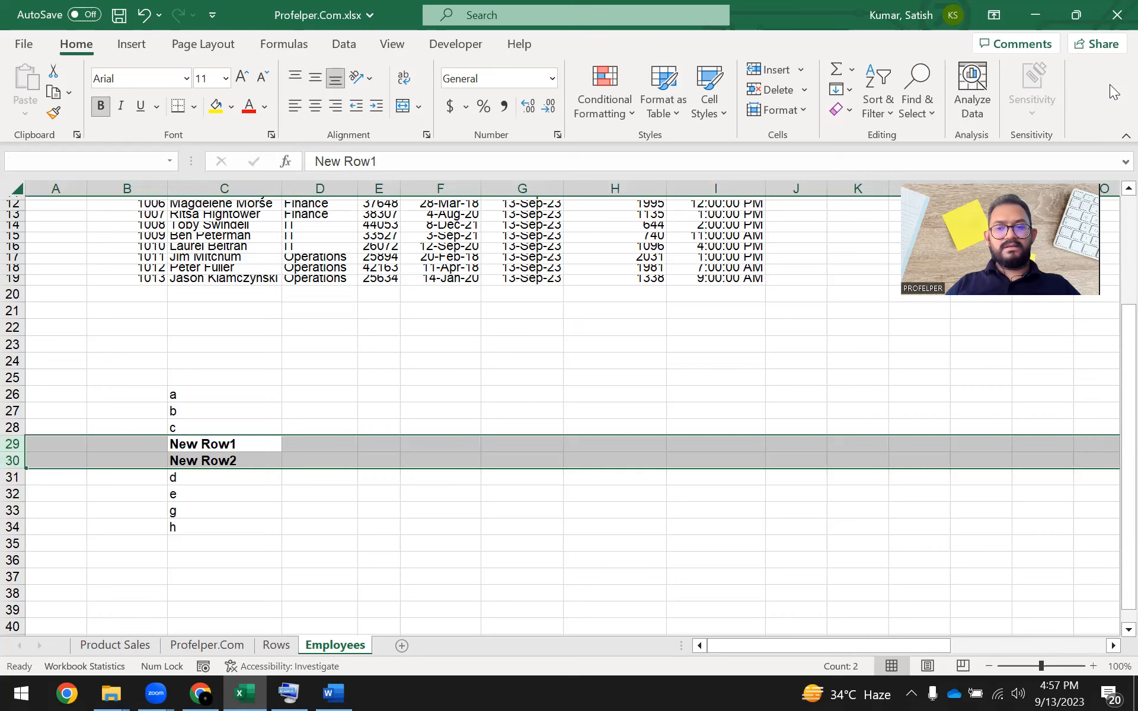
right_click(13, 452)
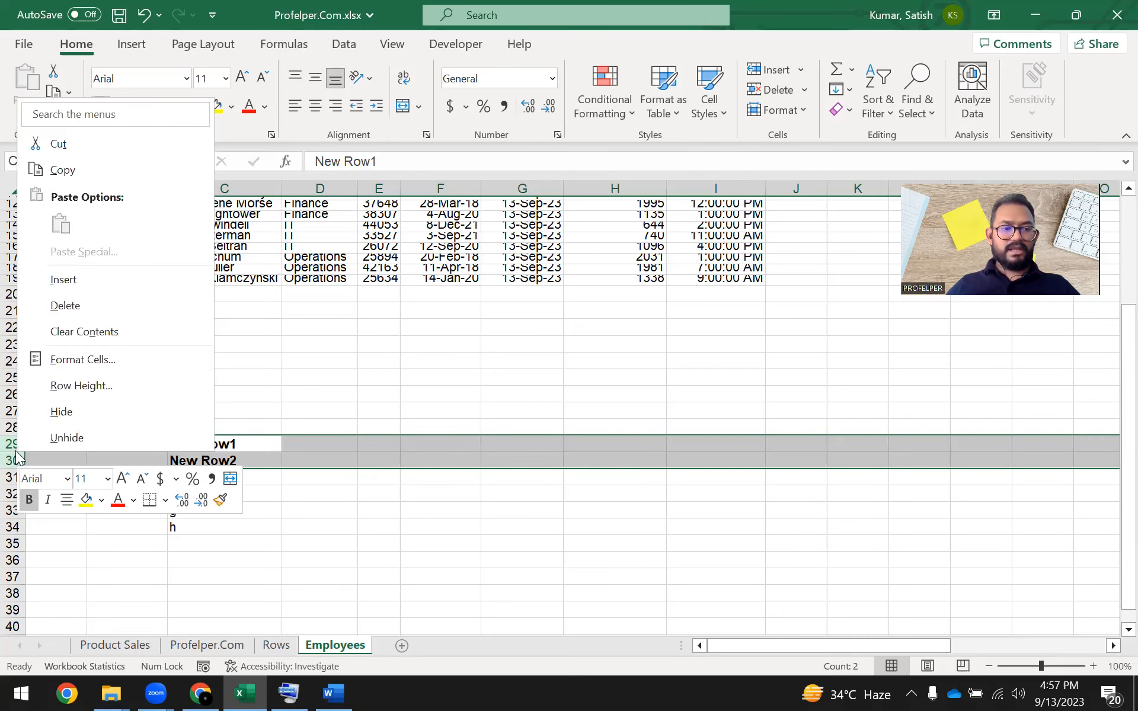
key(Escape)
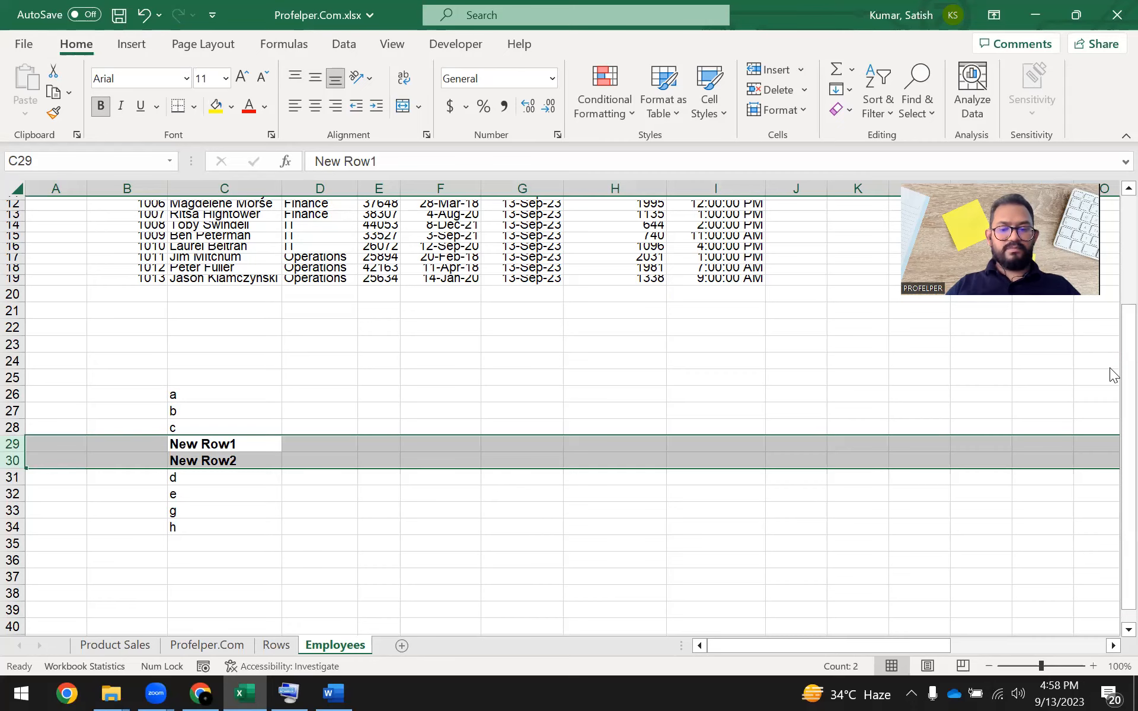
key(ctrl+shift+plus)
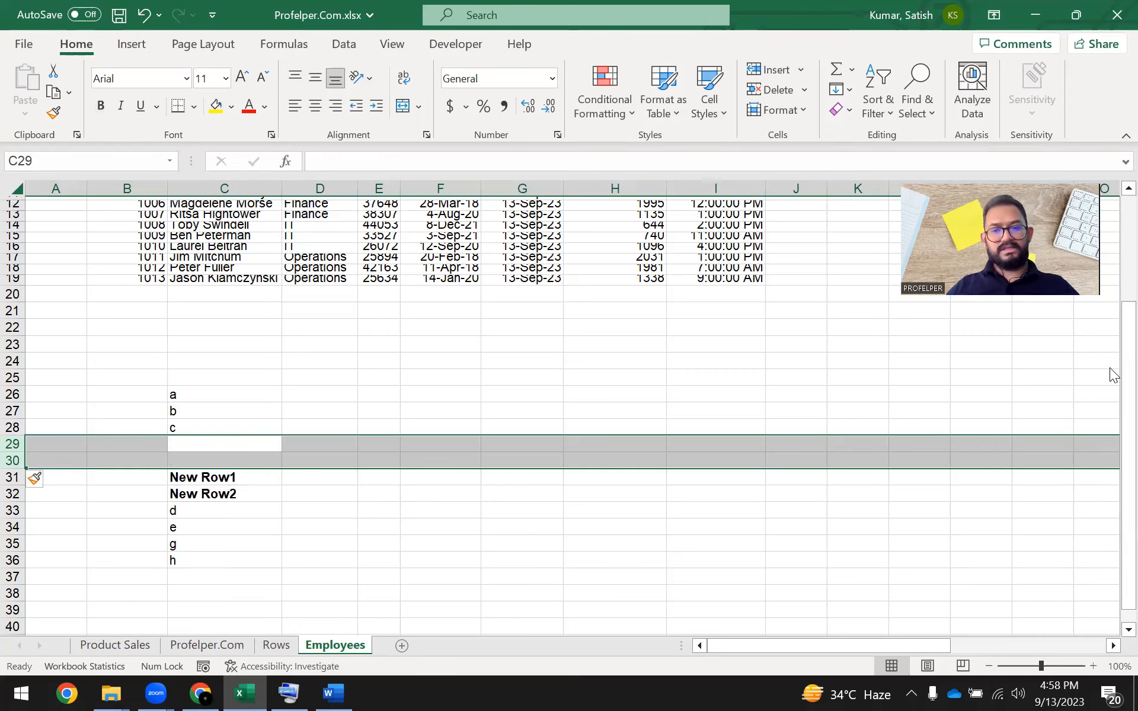
key(Left)
key(Right)
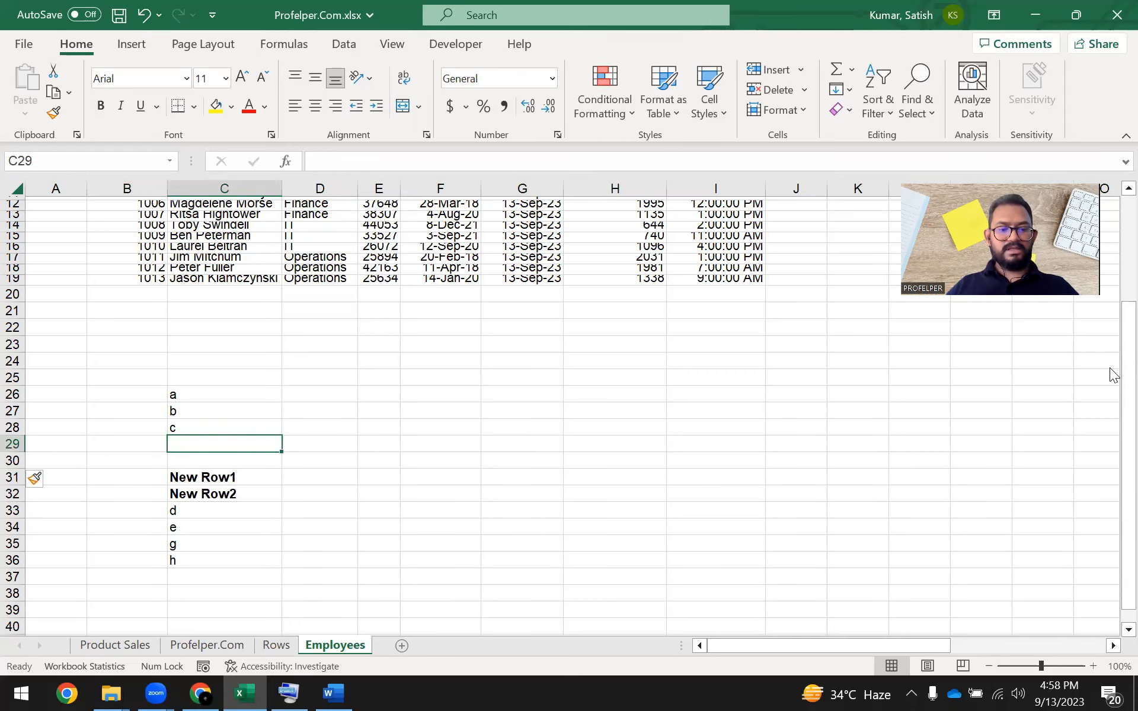
Step: Record Alt+H+I+R as the second Insert New Row shortcut in cell J19 of the Rows sheet
key(ctrl+Page_Up)
key(Right)
key(Right)
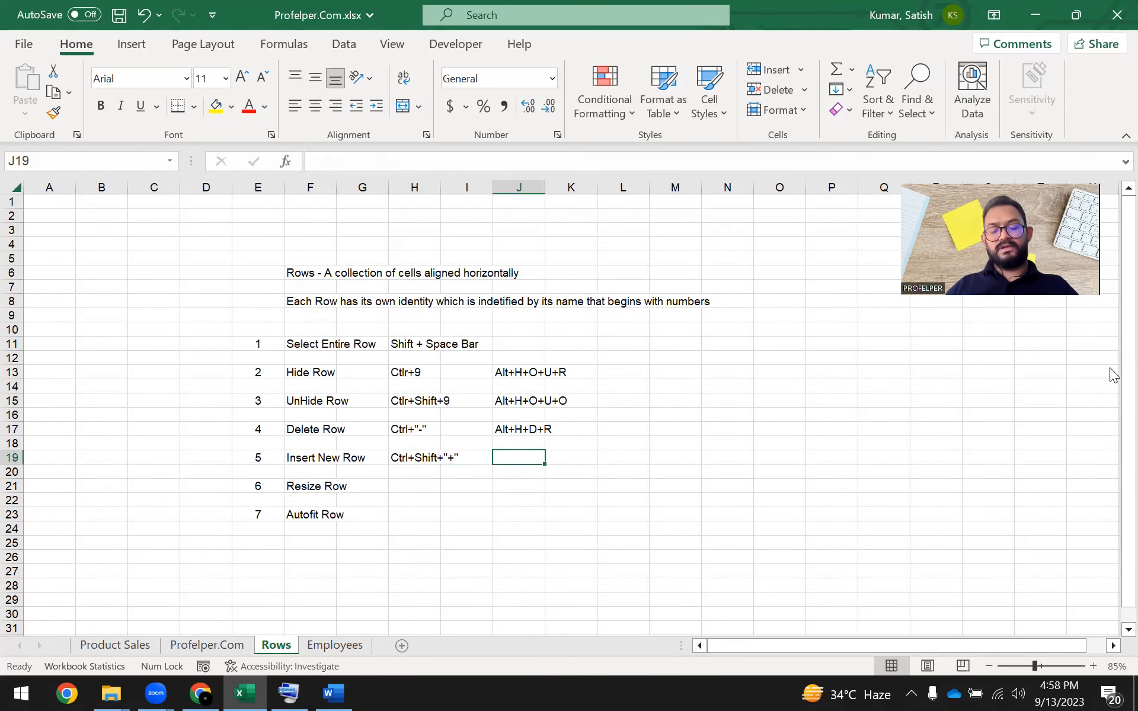
text(Alt+H+I+R)
key(ctrl+Return)
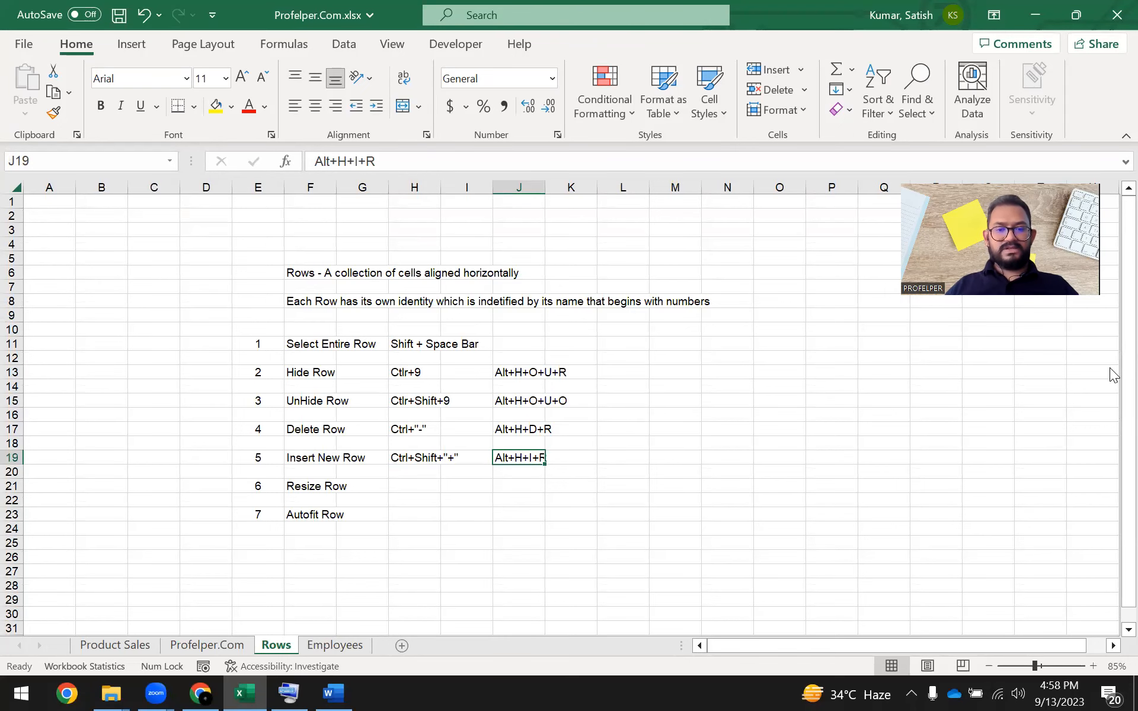
Step: Copy the New Row1 entry into the blank cells C30 and C29 on the Employees sheet
key(ctrl+Page_Down)
key(ctrl+Page_Down)
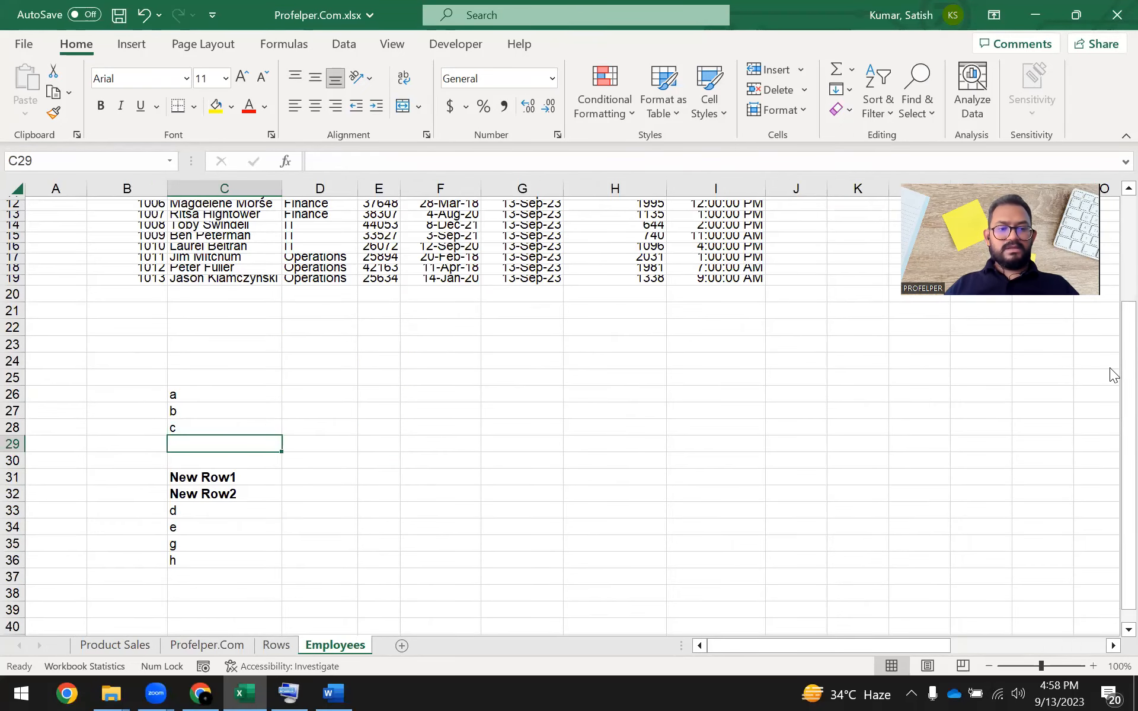
key(shift+Down)
key(shift+space)
key(Down)
key(Down)
key(Up)
key(ctrl+c)
key(Up)
key(Escape)
key(Down)
key(Down)
key(ctrl+c)
key(Up)
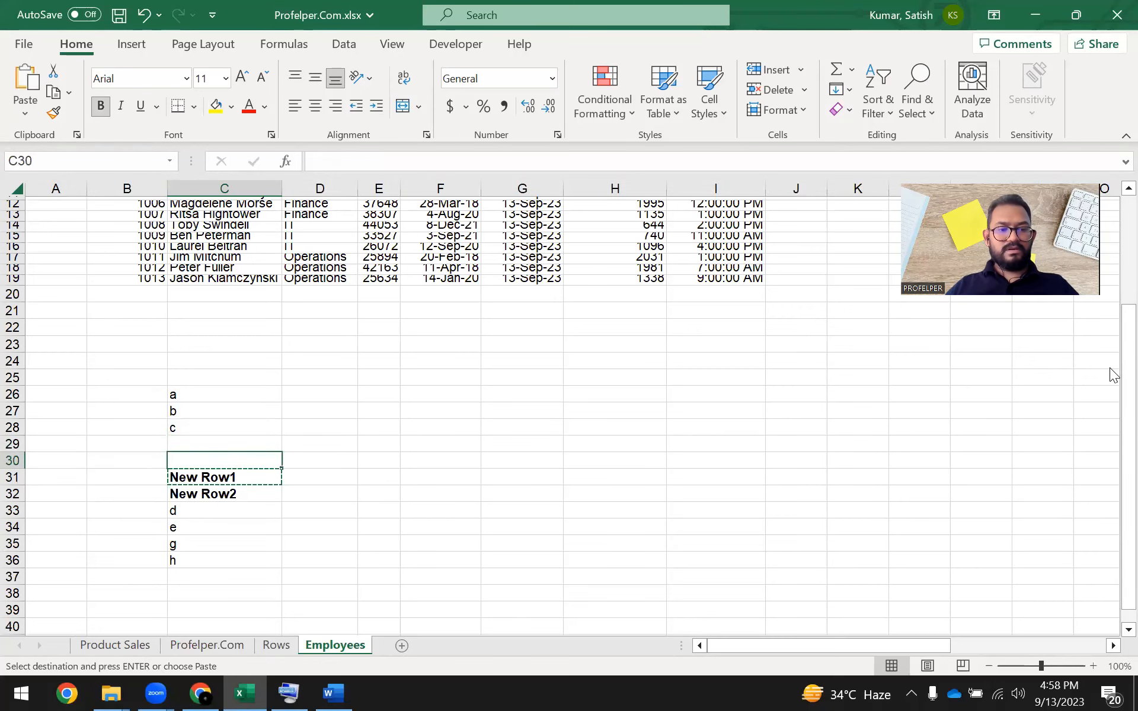
key(ctrl+v)
key(Up)
key(ctrl+v)
Step: Change cell C29 to New Row3 and cell C30 to New Row4
key(F2)
key(BackSpace)
text(3)
key(Return)
key(F2)
key(BackSpace)
text(4)
key(Return)
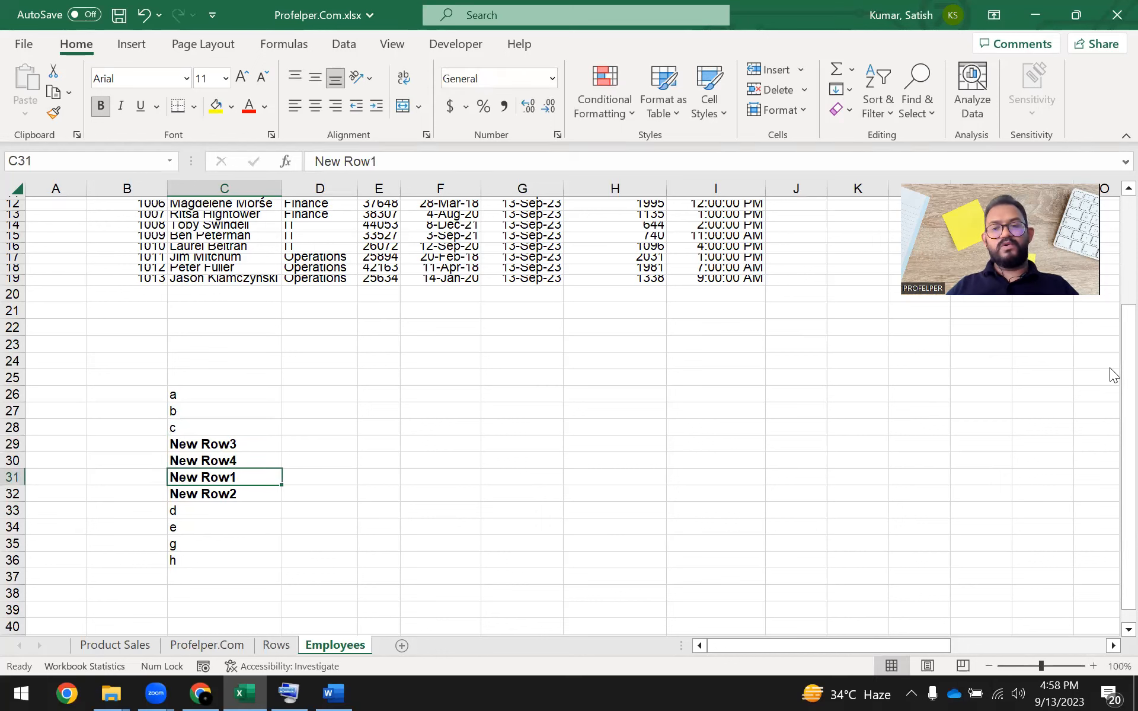
Step: Insert two entire blank rows between New Row4 and New Row1
key(Up)
key(Down)
key(Up)
key(Down)
key(shift+Down)
key(shift+space)
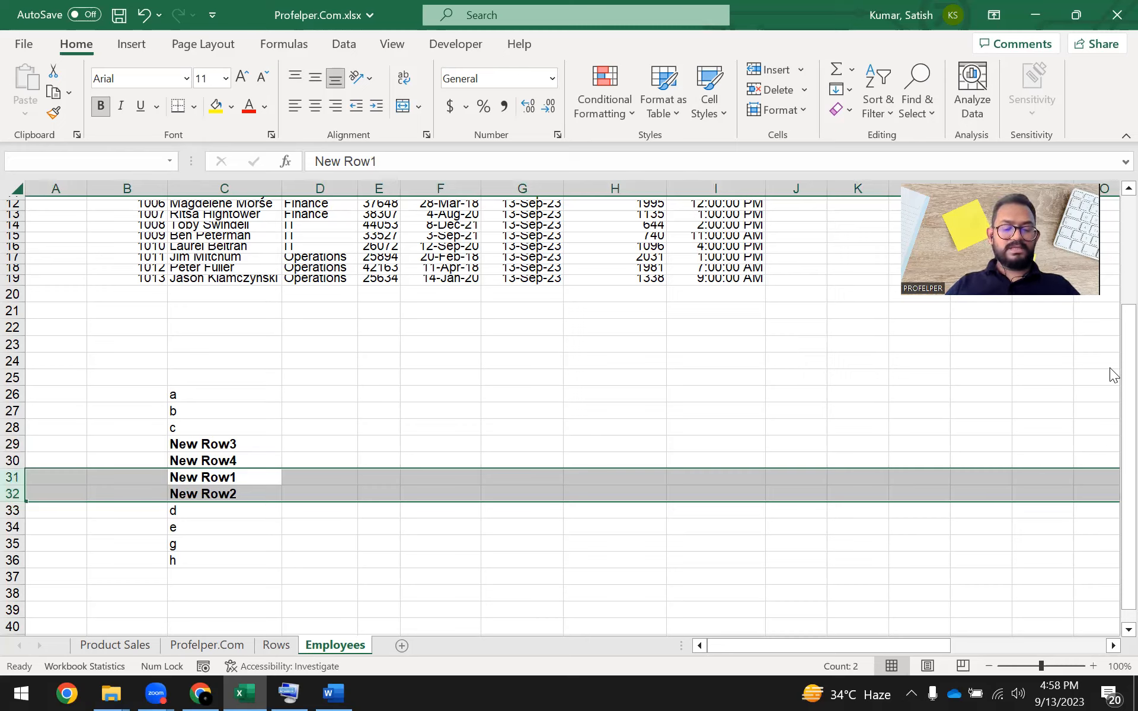
key(alt)
key(h)
key(i)
key(r)
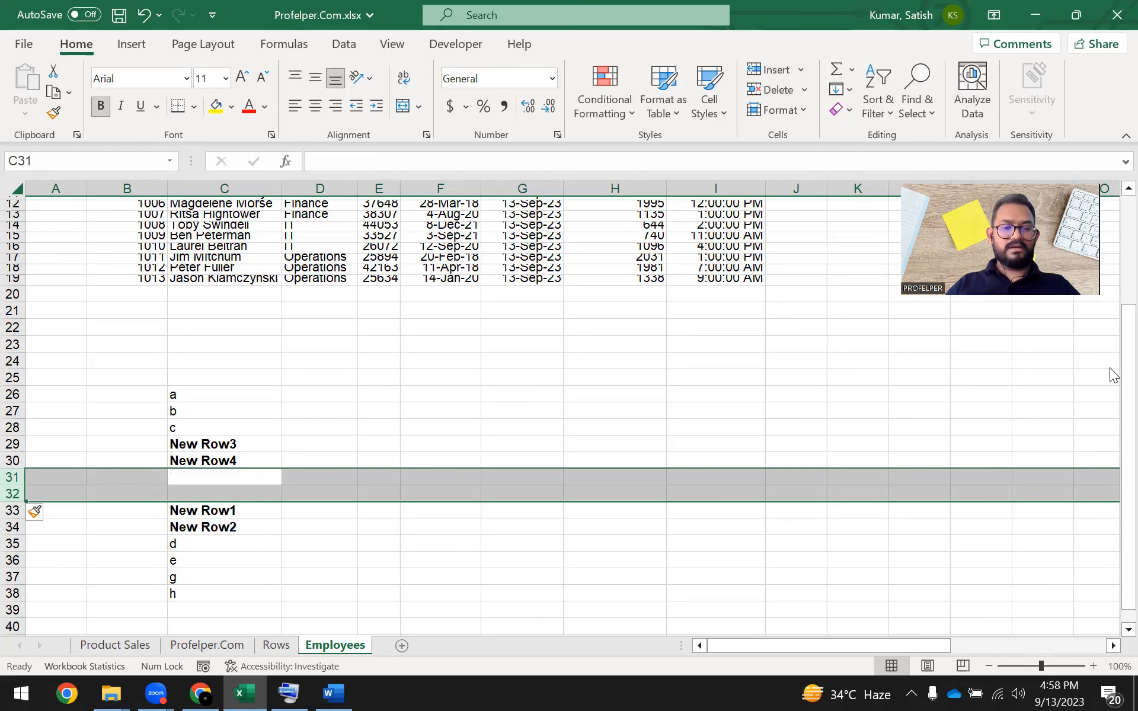
Step: Copy the New Row3 and New Row4 entries into the blank cells C31 and C32
key(Up)
key(shift+Up)
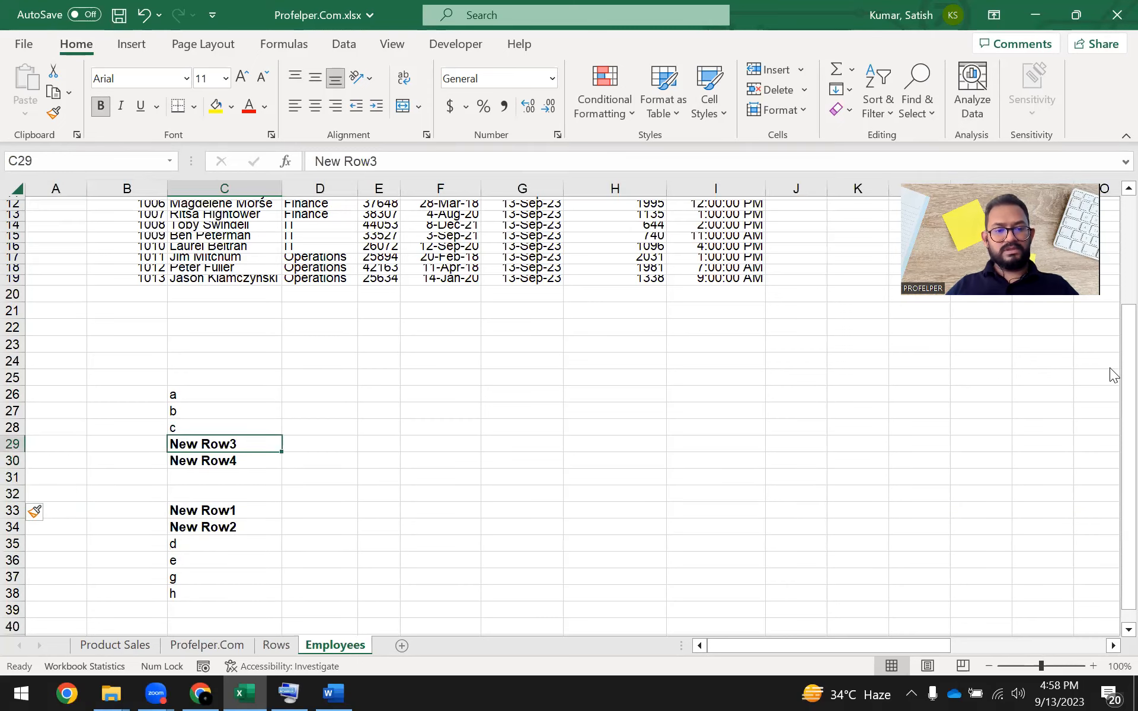
key(ctrl+c)
key(Down)
key(ctrl+v)
key(Left)
key(Right)
Step: Change cell C31 to New Row5 and cell C32 to New Row6
key(F2)
key(BackSpace)
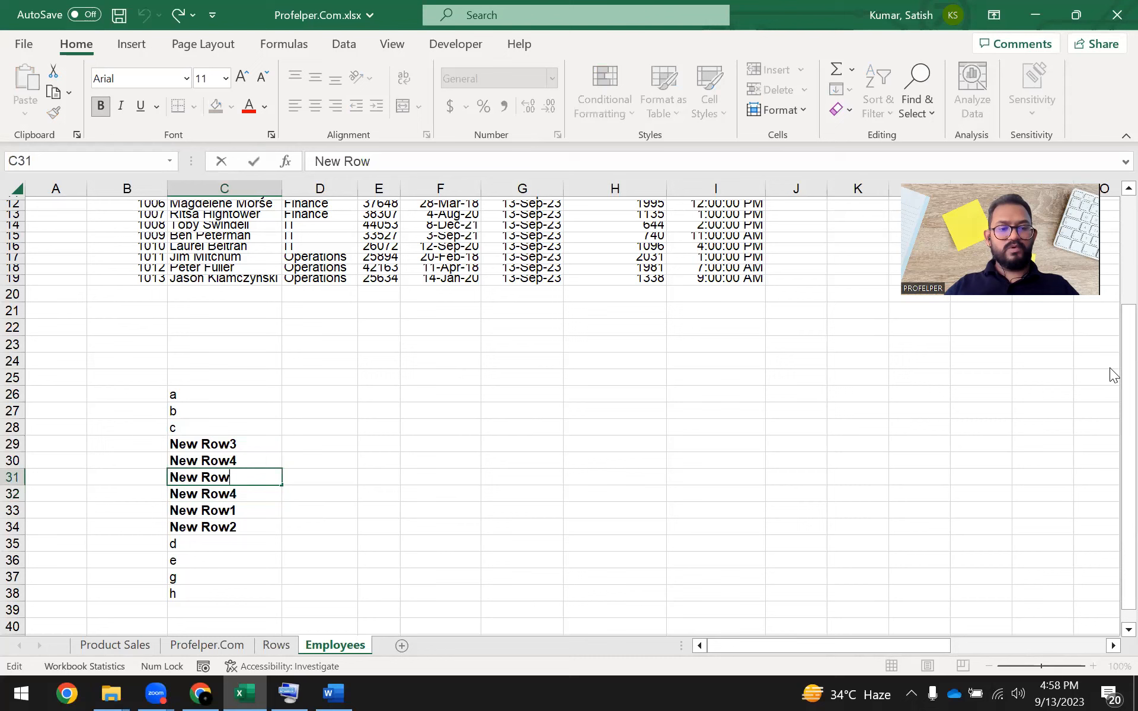
text(5)
key(Return)
key(F2)
key(BackSpace)
text(6)
key(Return)
key(Up)
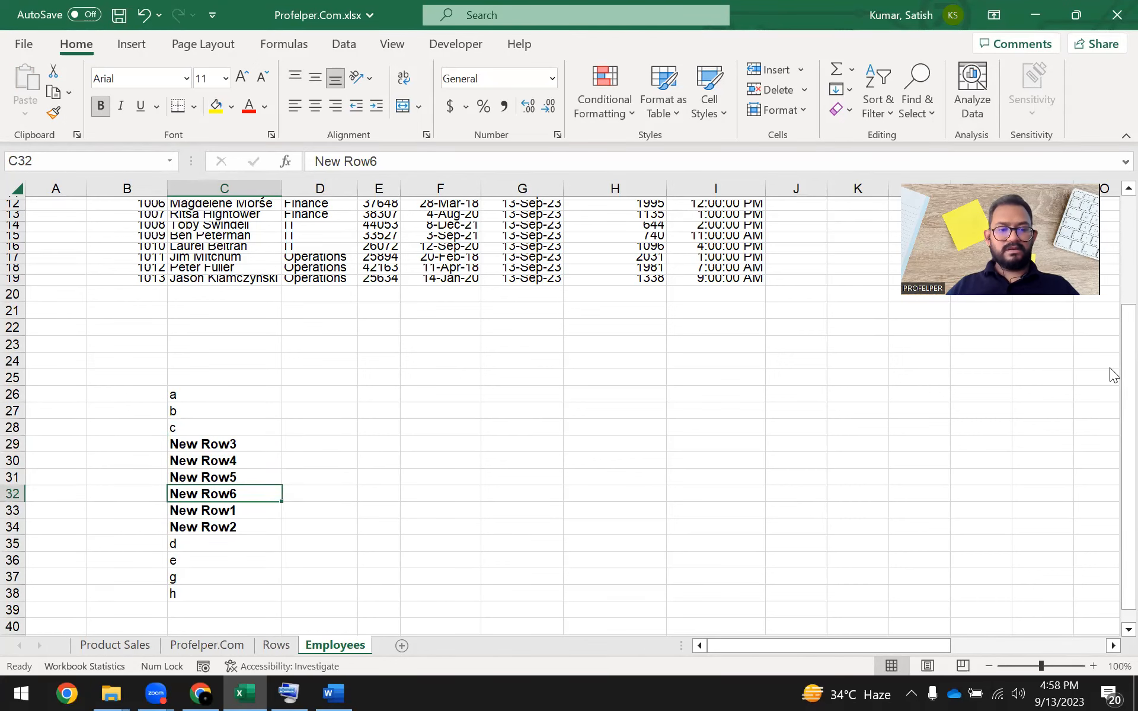
Step: Go to cell H21 beside Resize Row on the Rows sheet
key(ctrl+Page_Up)
key(Down)
key(Left)
key(Down)
key(Left)
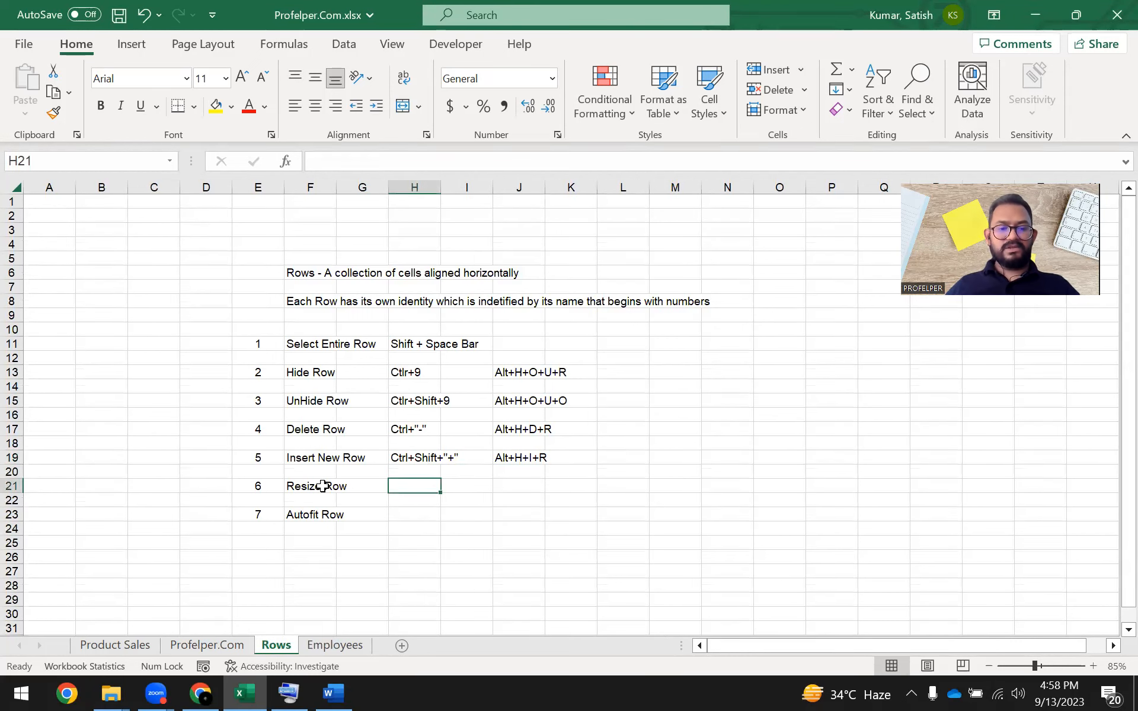
Step: Clear the contents of entire rows 26 to 38, holding the practice letters and New Row entries, on the Employees sheet
click(348, 646)
scroll(313, 427, up, 3)
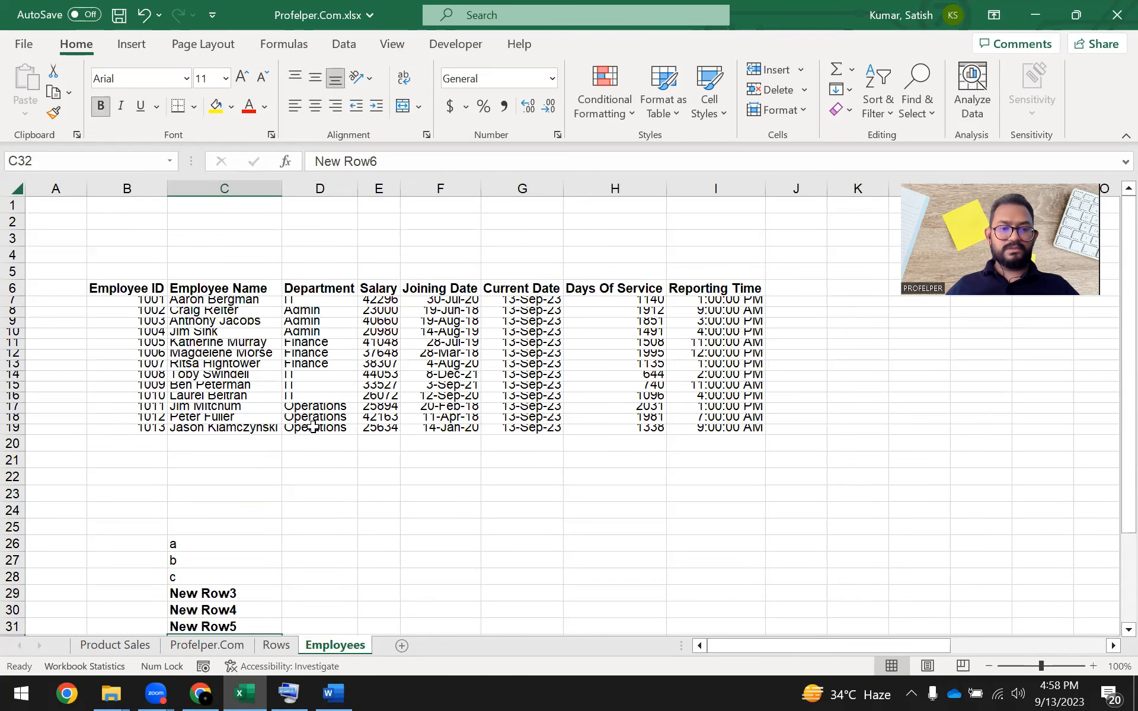
scroll(219, 458, down, 3)
click(201, 397)
key(ctrl+shift+Down)
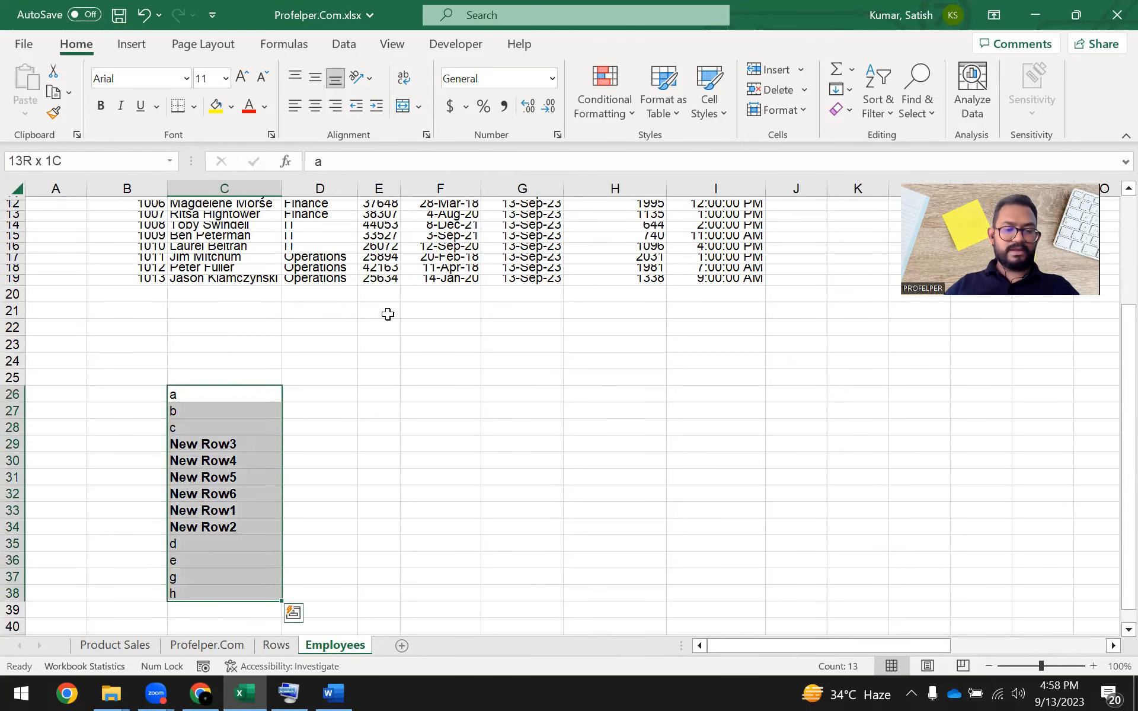
key(shift+space)
key(Delete)
scroll(574, 505, up, 4)
click(556, 367)
Step: Examine the row heights of the employee records in rows 7 to 19 and the Resize Row entry on the Rows sheet
drag(190, 301, 206, 427)
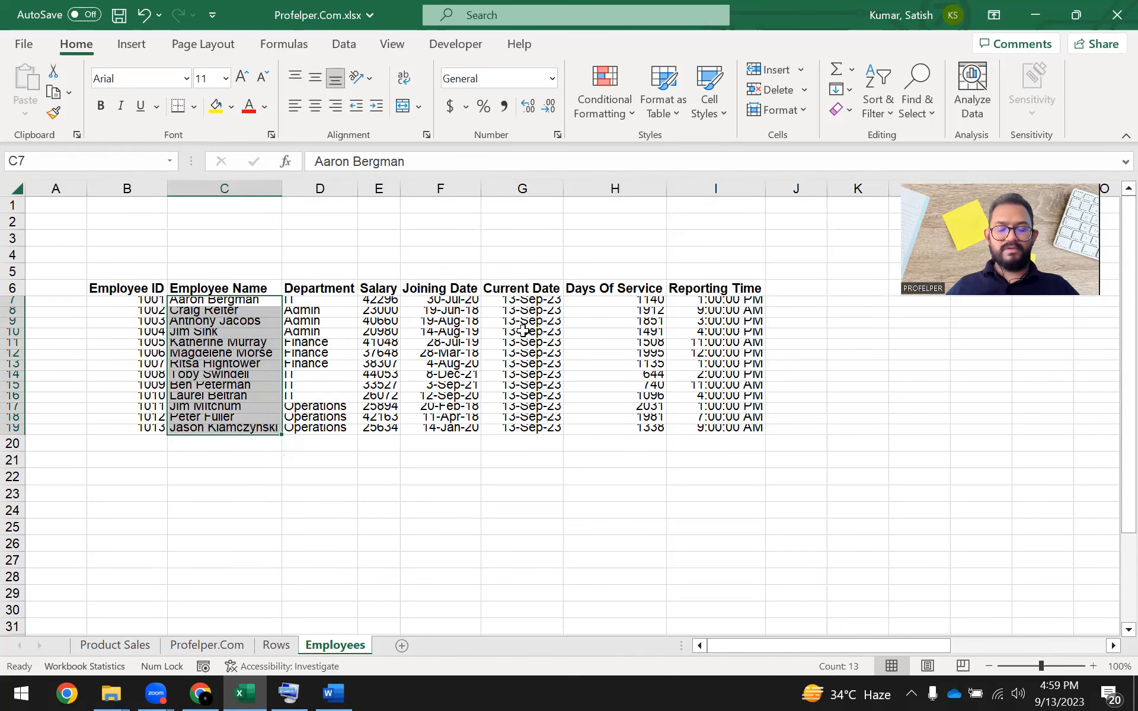
click(476, 365)
click(435, 322)
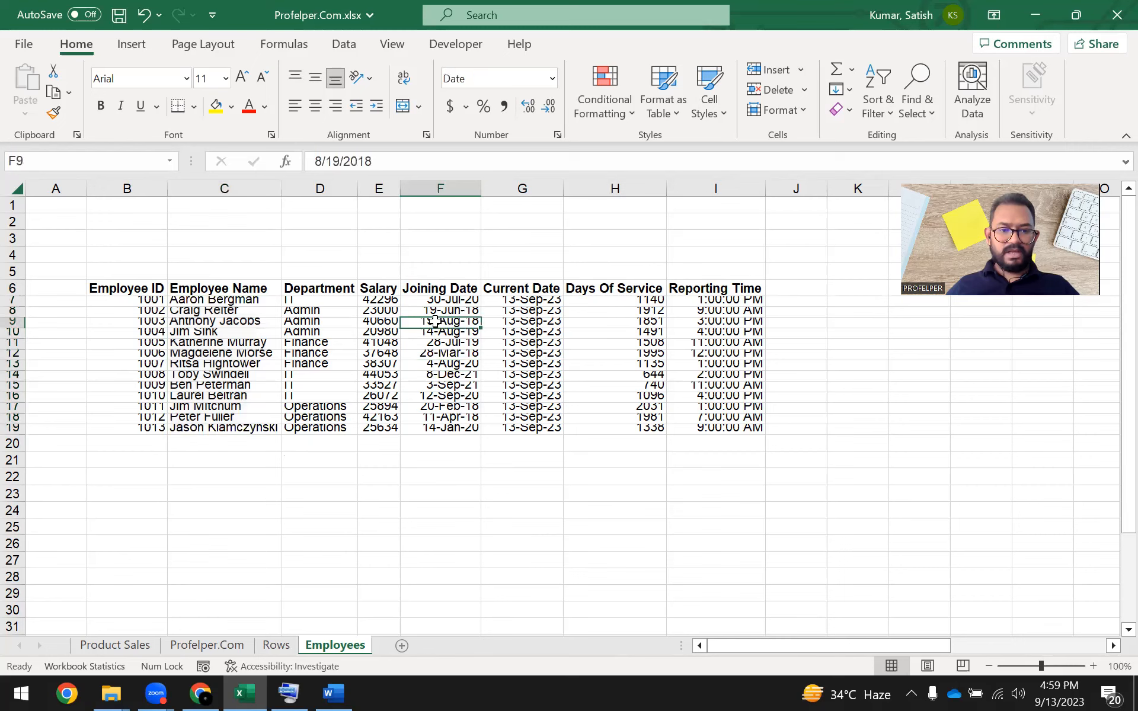
key(Up)
key(Up)
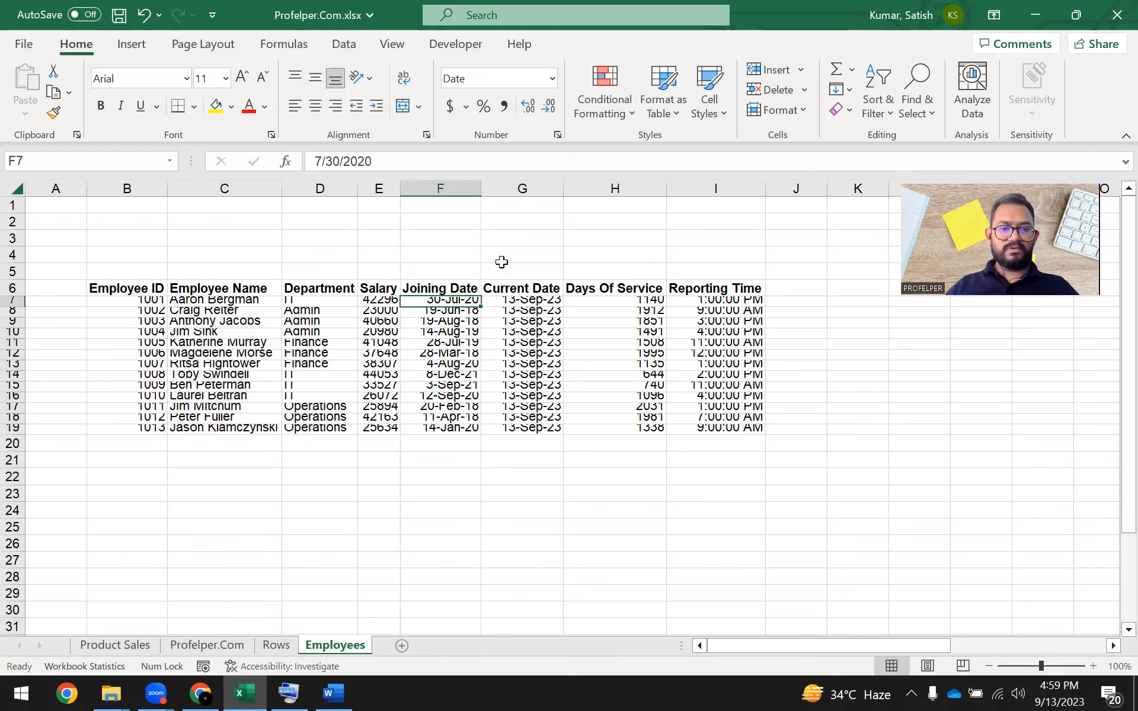
key(Left)
key(ctrl+shift+Down)
key(ctrl+a)
key(Left)
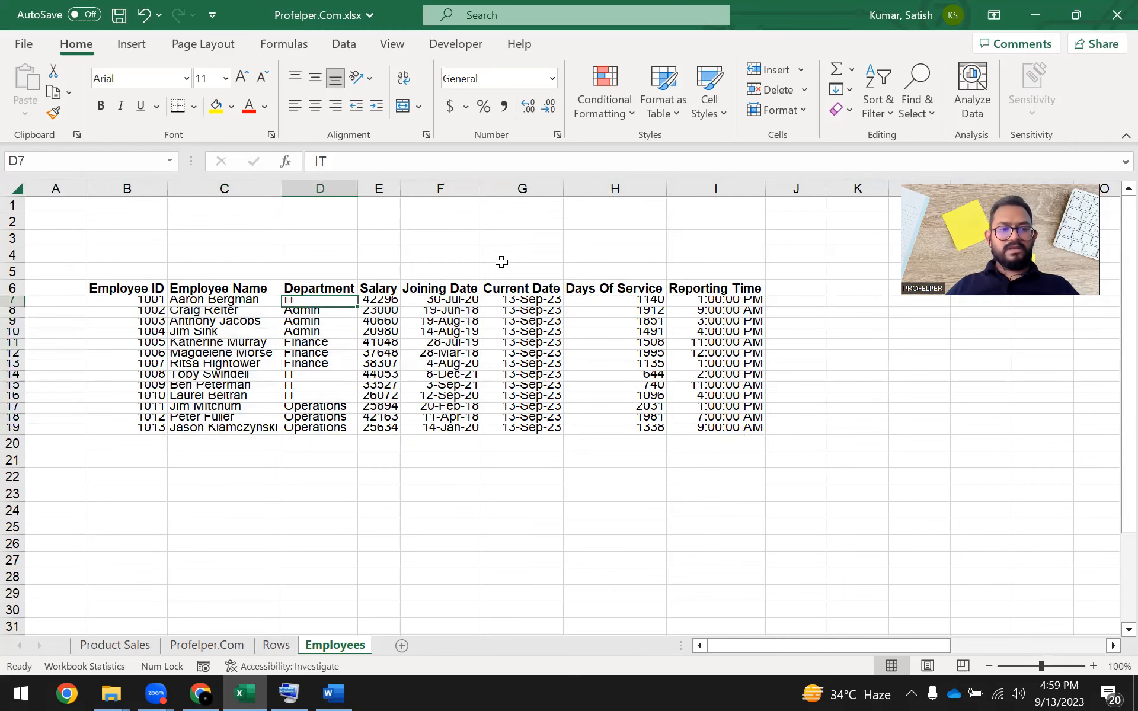
key(ctrl+Page_Up)
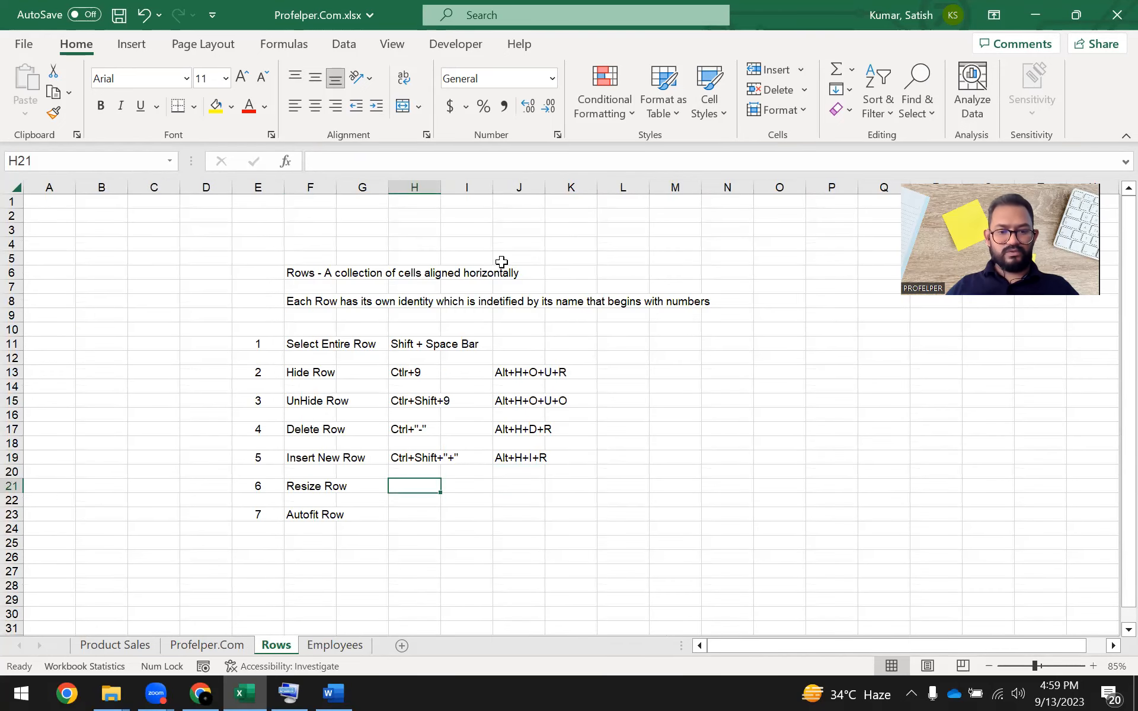
key(ctrl+Page_Down)
Step: Select row 10 of the Employees sheet and enlarge its height to many times that of the neighbouring rows
click(12, 332)
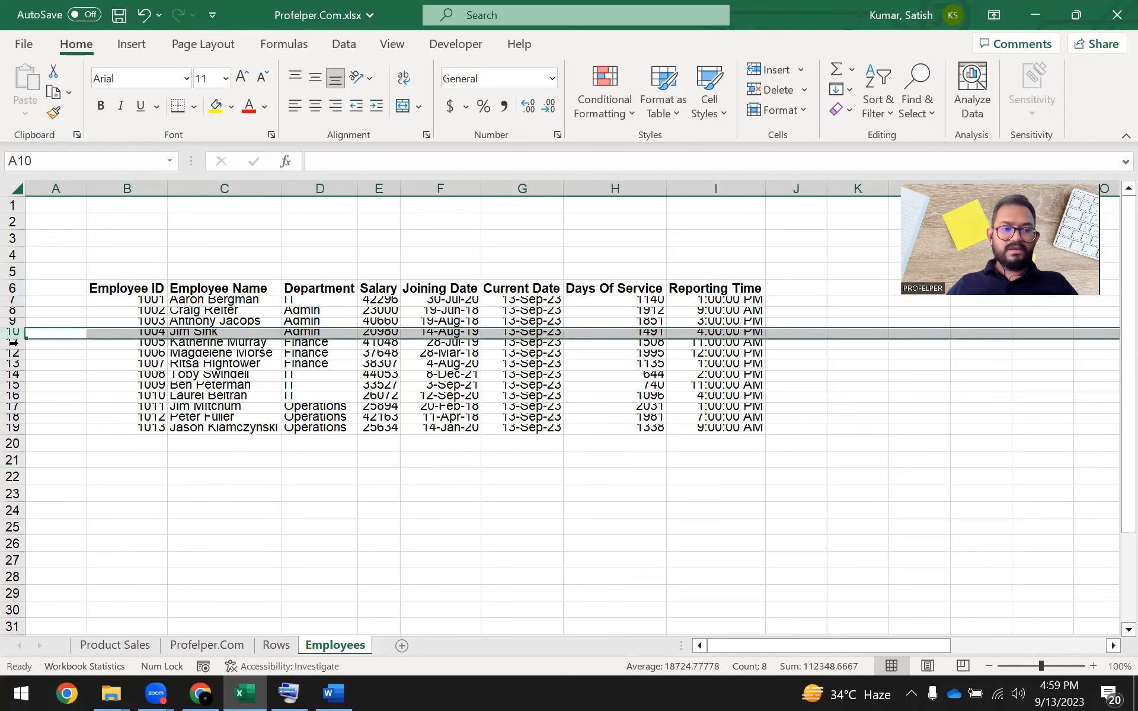
click(94, 384)
click(15, 337)
click(12, 332)
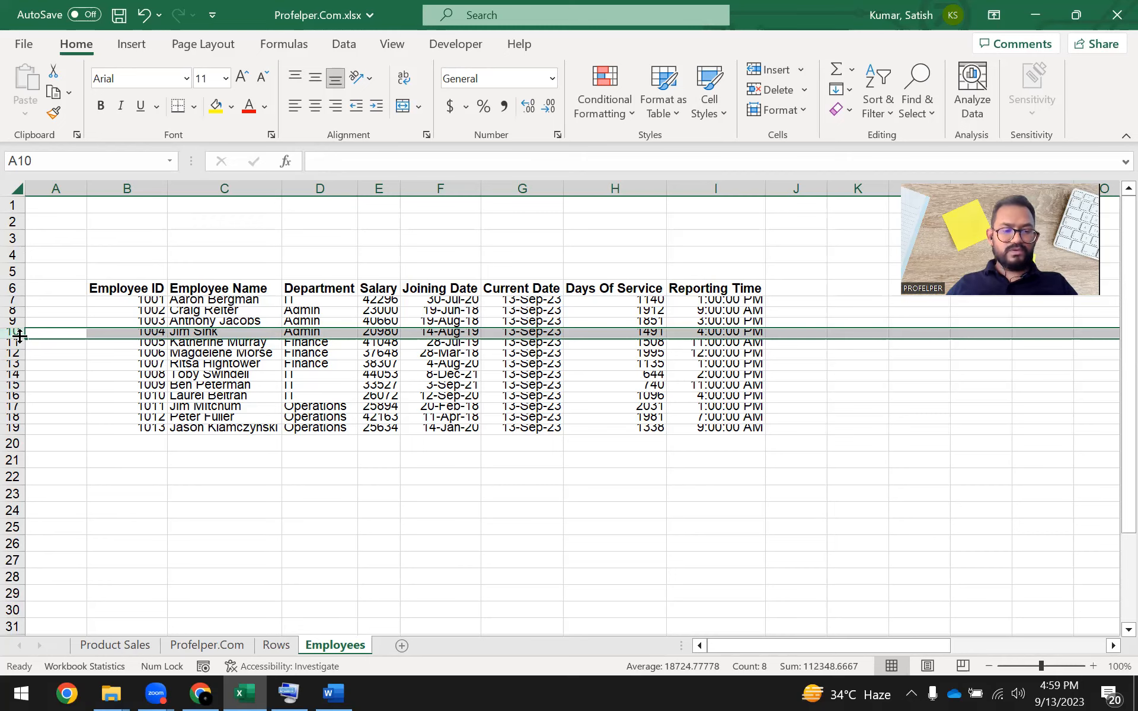
drag(19, 336, 20, 350)
drag(21, 349, 35, 485)
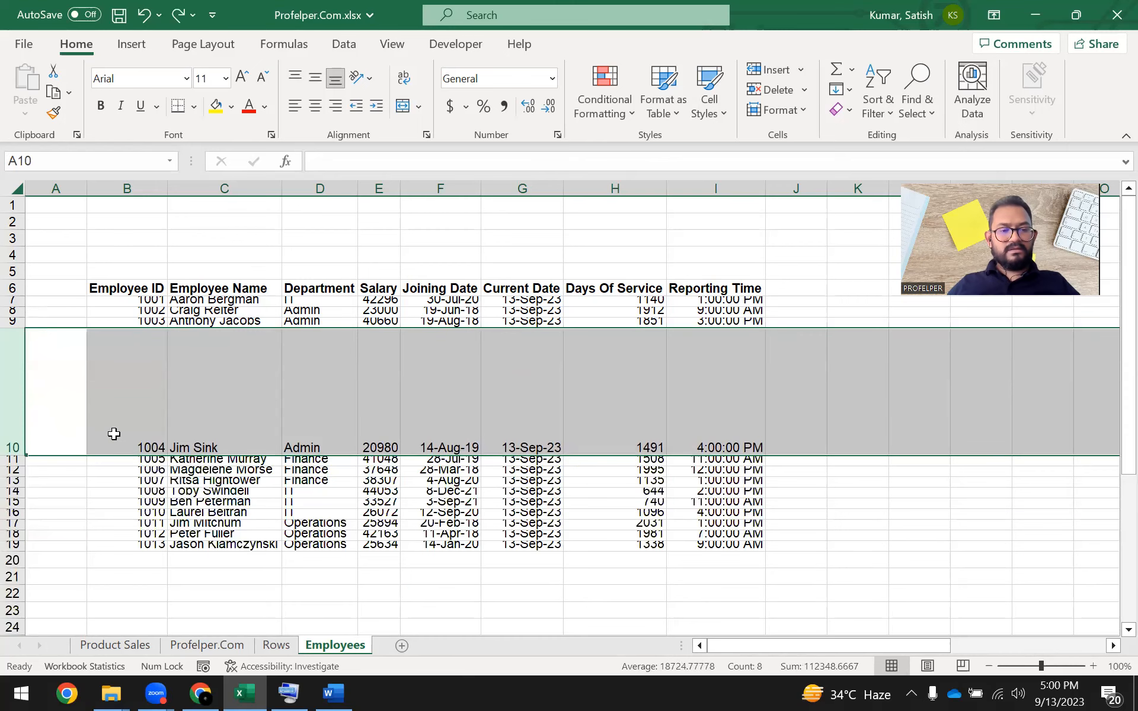
Step: Shrink row 10 to a compact height and give rows 10 to 13 an equal height just fitting their text
drag(13, 455, 19, 382)
click(311, 452)
double_click(13, 385)
drag(13, 336, 20, 363)
click(21, 366)
Step: Select rows 10 to 12 and enlarge them together to an equal, taller height
click(12, 329)
drag(12, 335, 13, 363)
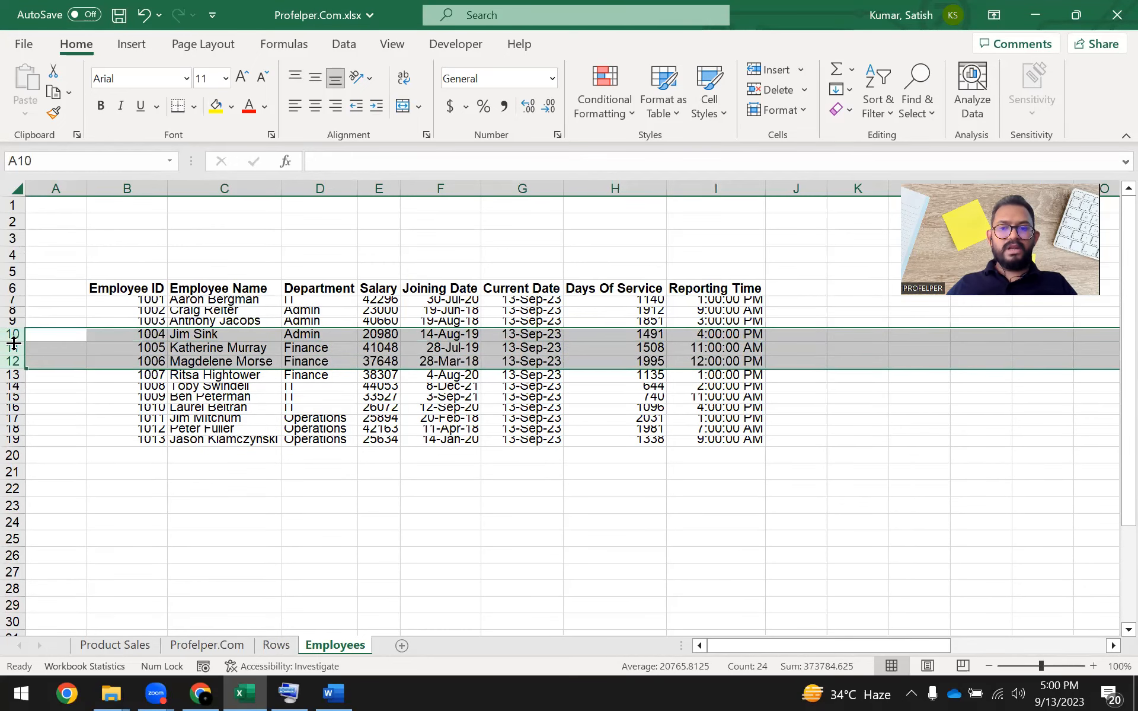
drag(15, 344, 14, 352)
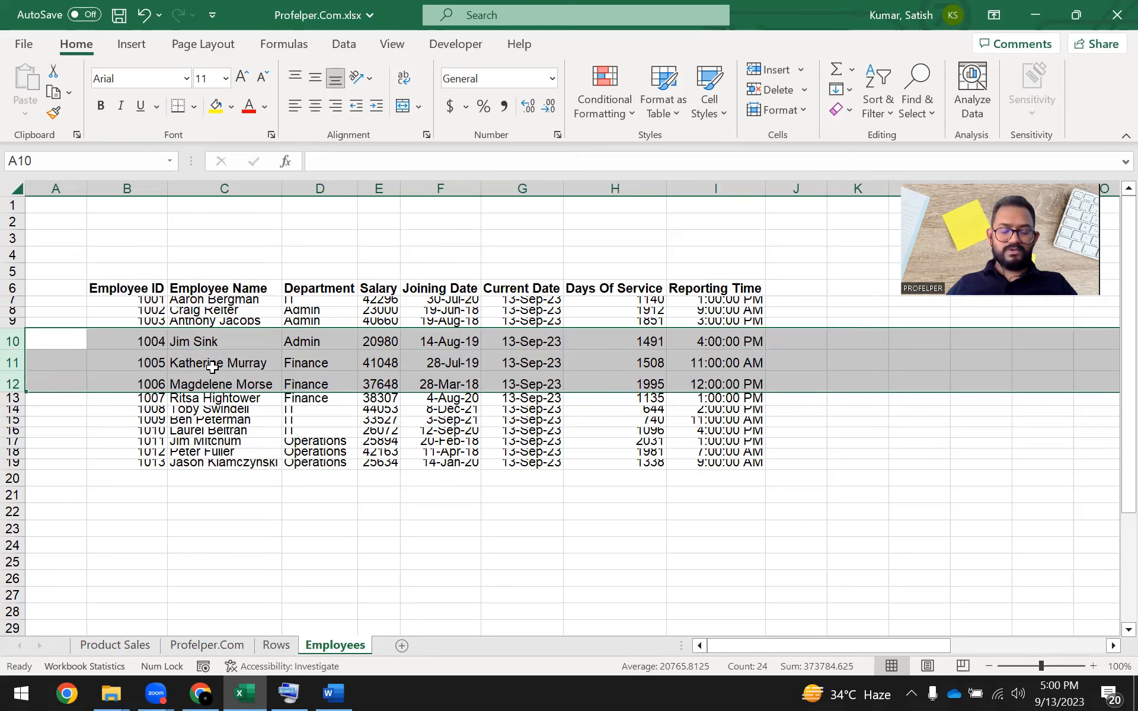
Step: Increase the height of row 10 slightly on its own and select the row
click(273, 440)
mouse_move(16, 351)
mouse_down()
mouse_move(17, 375)
mouse_move(16, 352)
mouse_up()
click(19, 339)
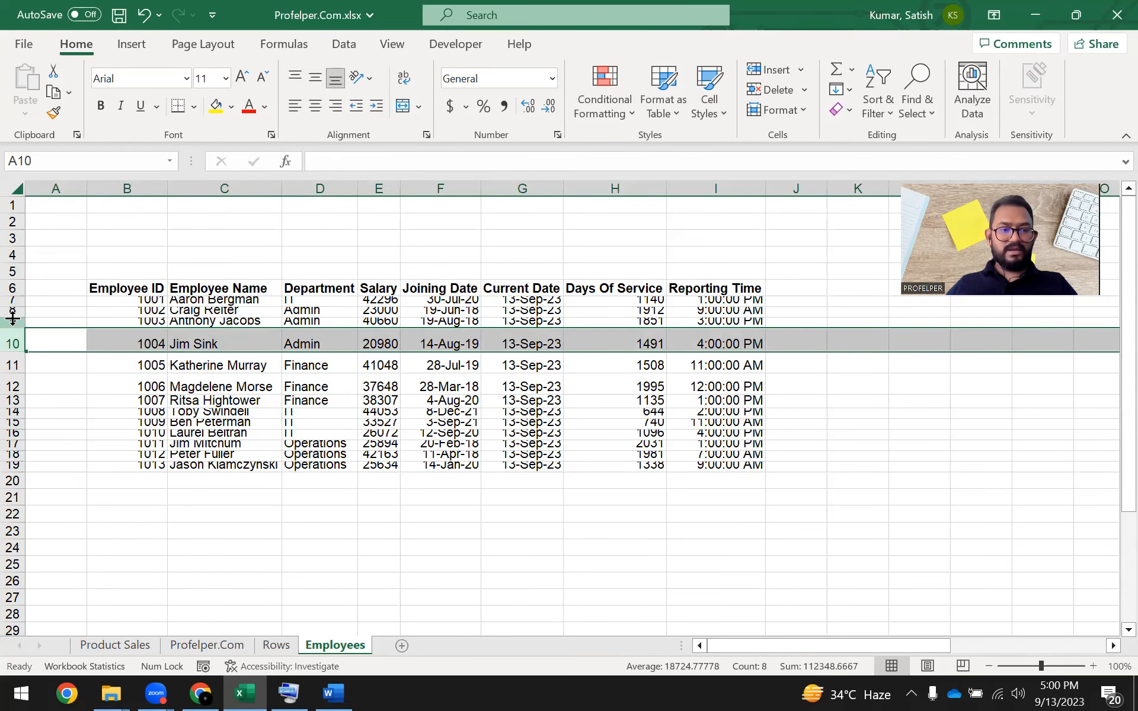
Step: Check the Resize Row and Autofit Row entries on the Rows sheet and select rows 7 to 19 on the Employees sheet
click(287, 645)
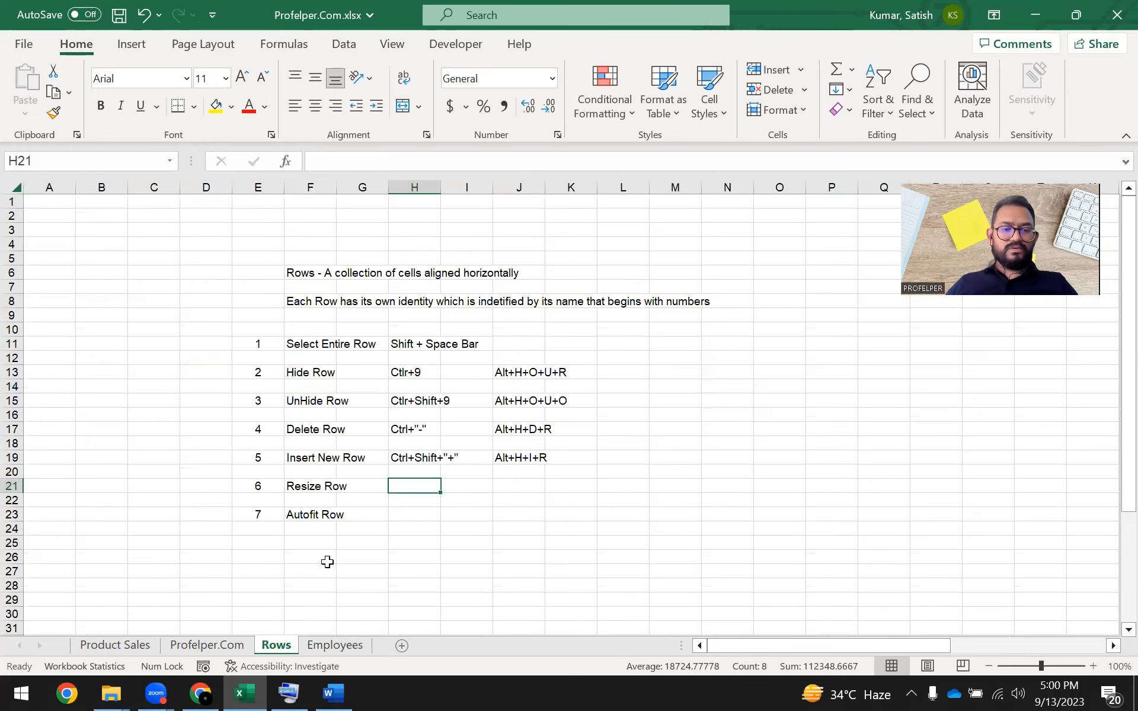
click(308, 529)
click(341, 647)
click(362, 533)
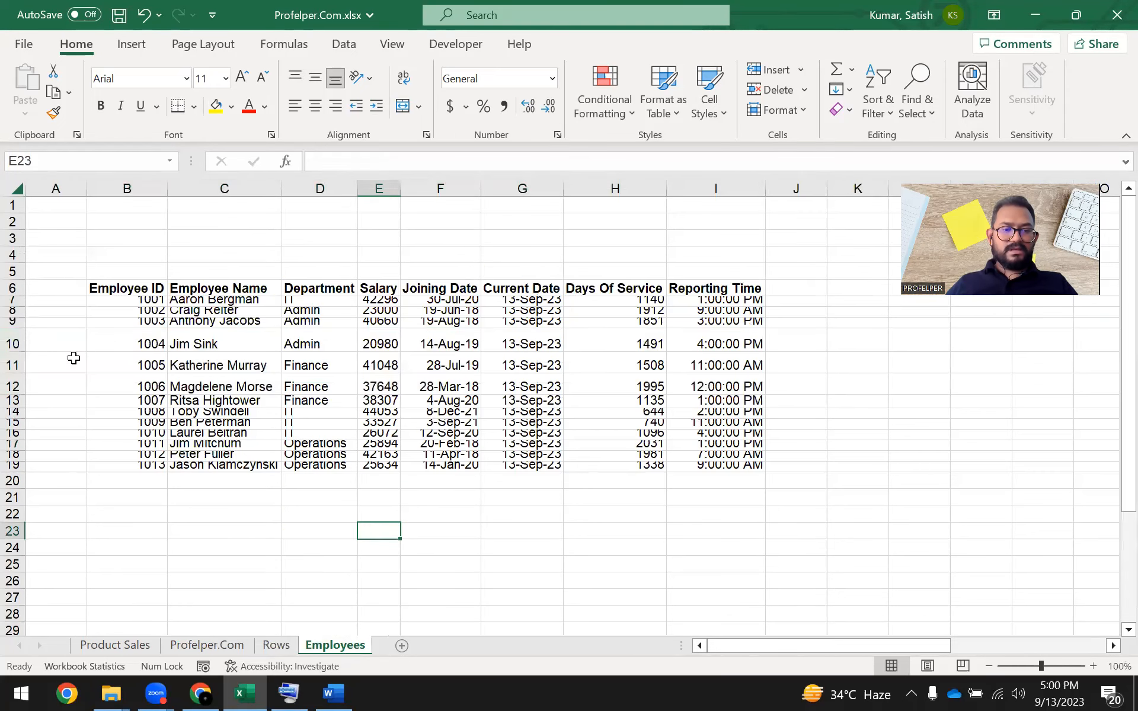
click(17, 301)
drag(16, 305, 13, 464)
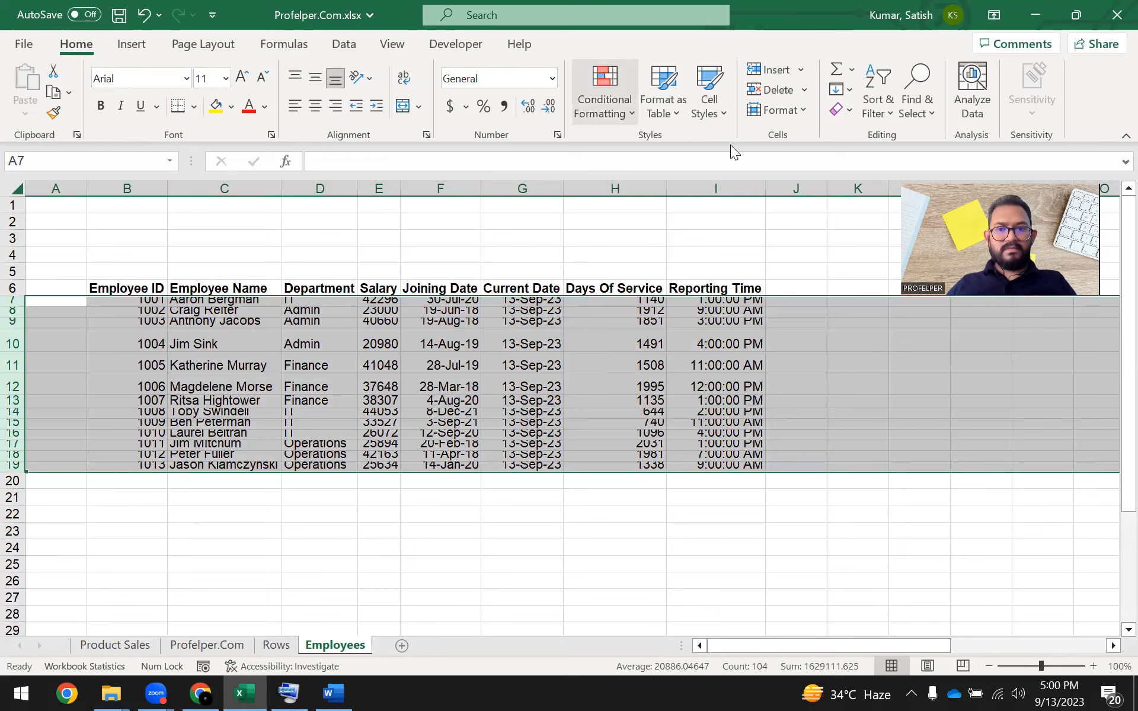
click(806, 108)
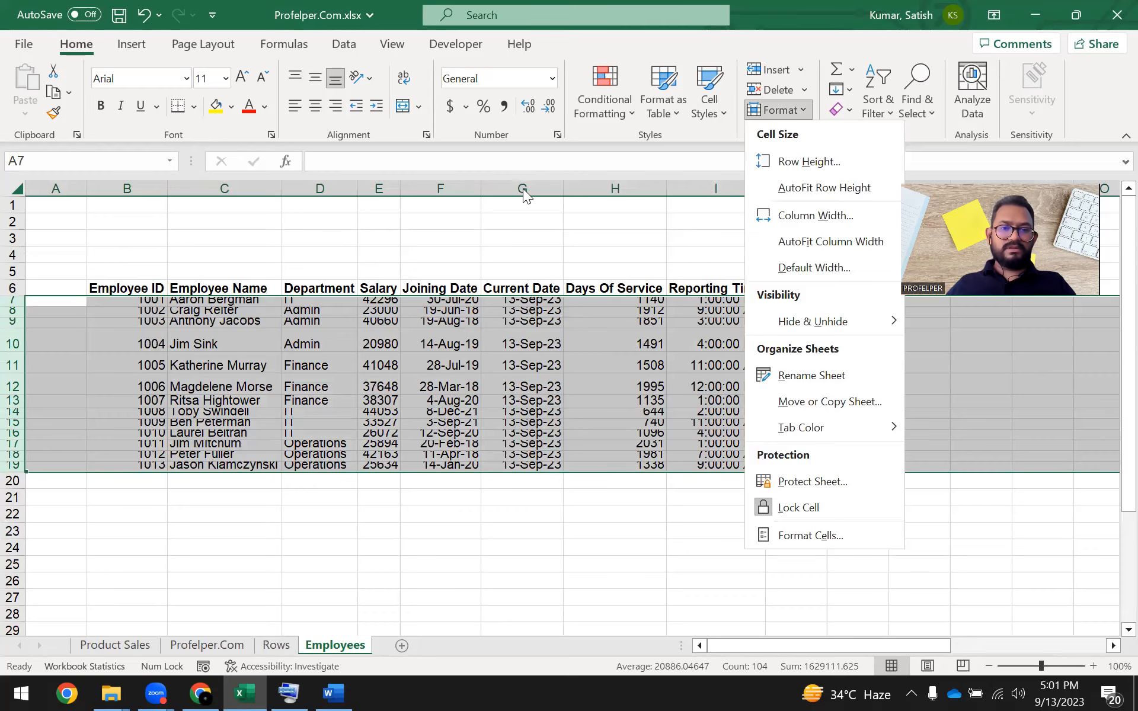
click(598, 43)
drag(598, 43, 1, 330)
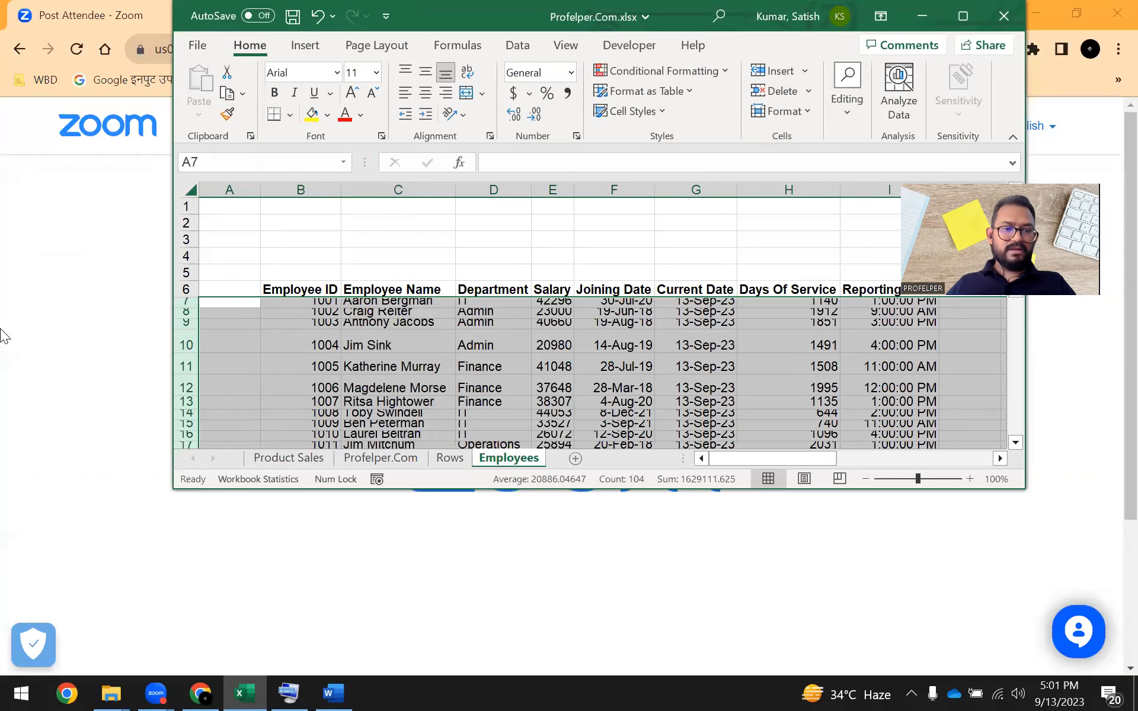
click(956, 28)
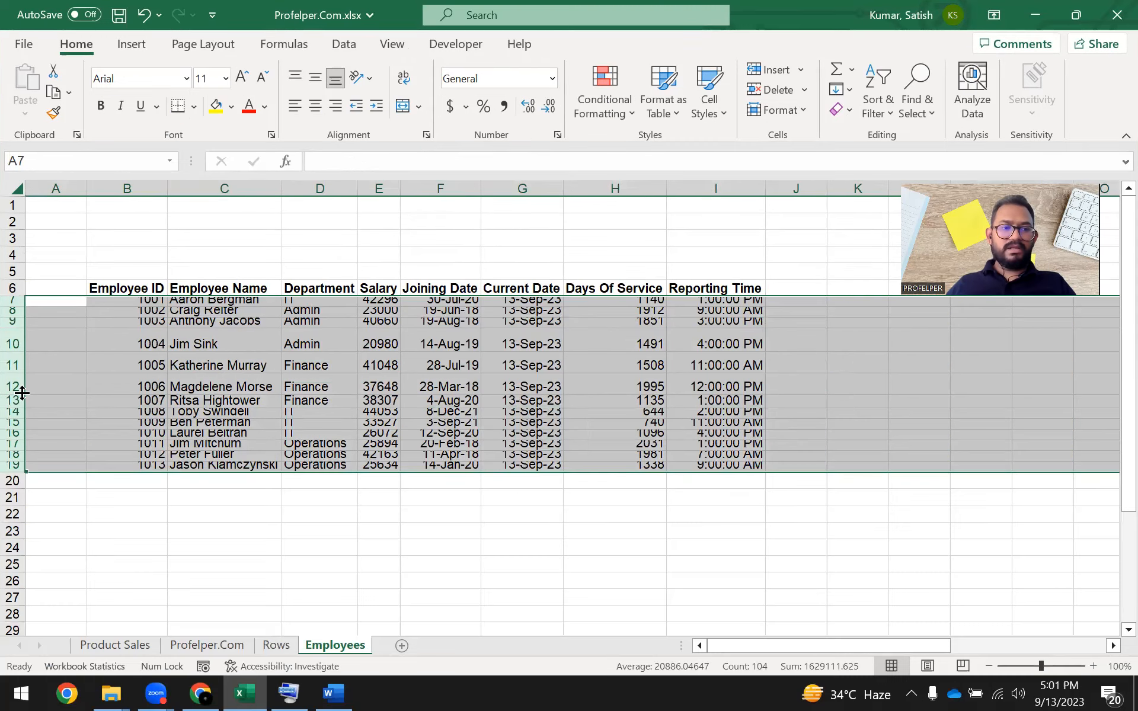
Step: AutoFit the height of the selected rows 7 to 19 to their text
double_click(13, 351)
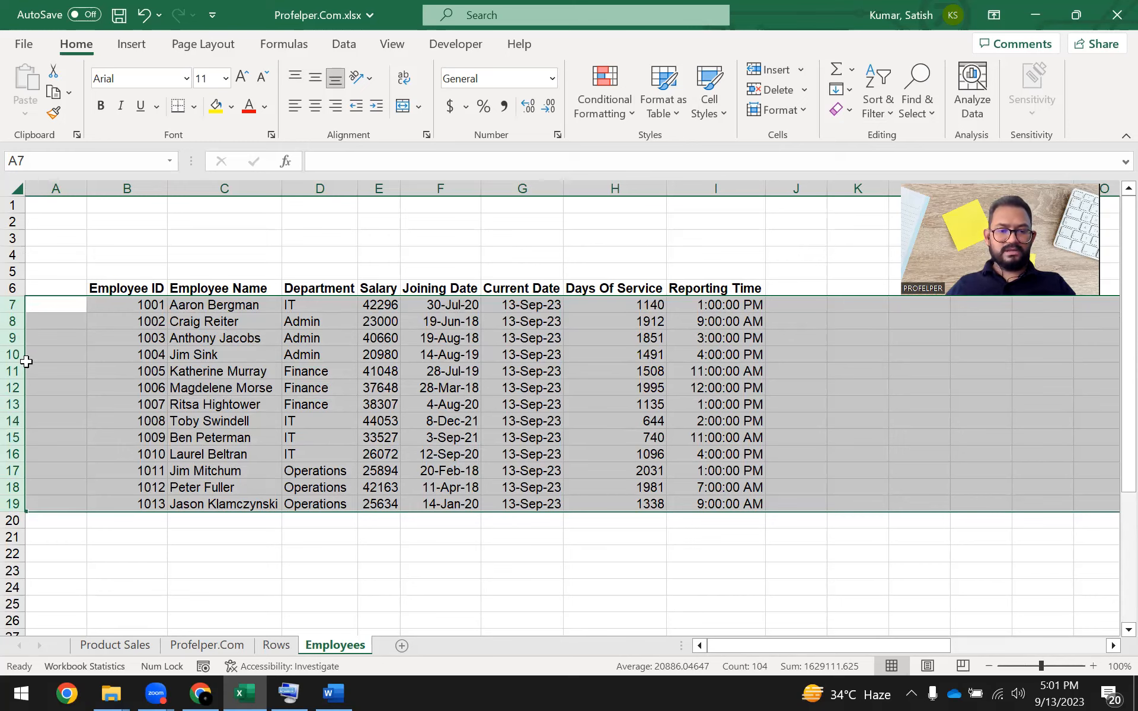
Step: Go to the Rows sheet and select the Autofit Row entry in cell F23
click(274, 645)
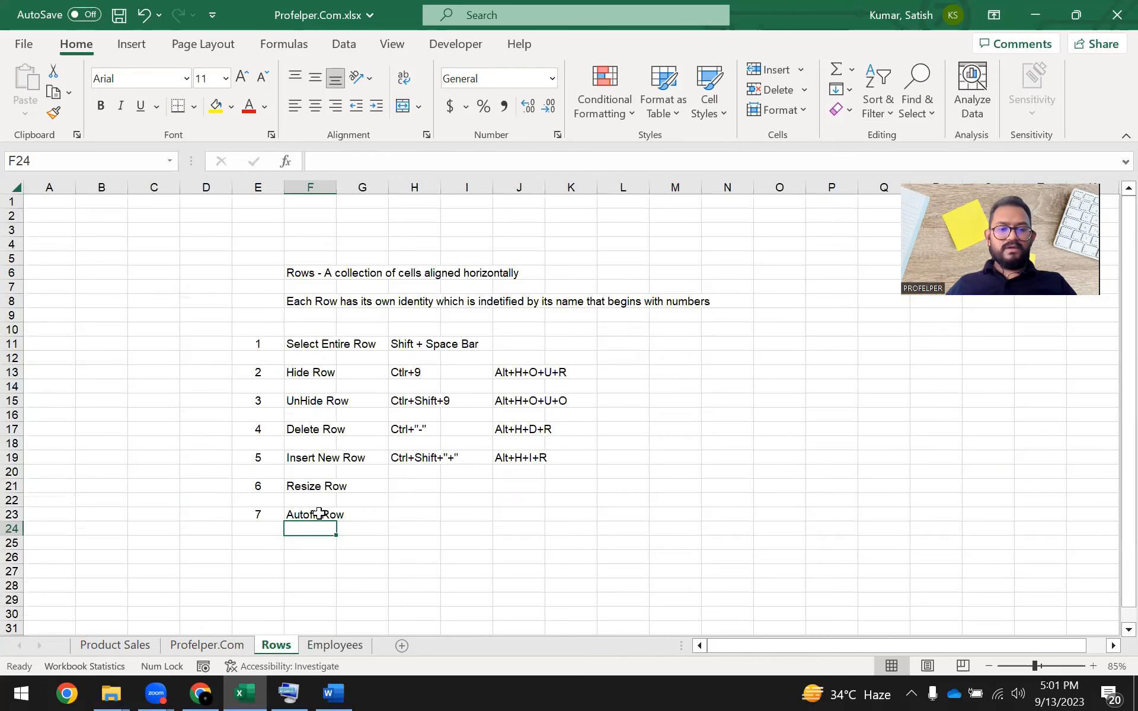
click(313, 499)
click(308, 514)
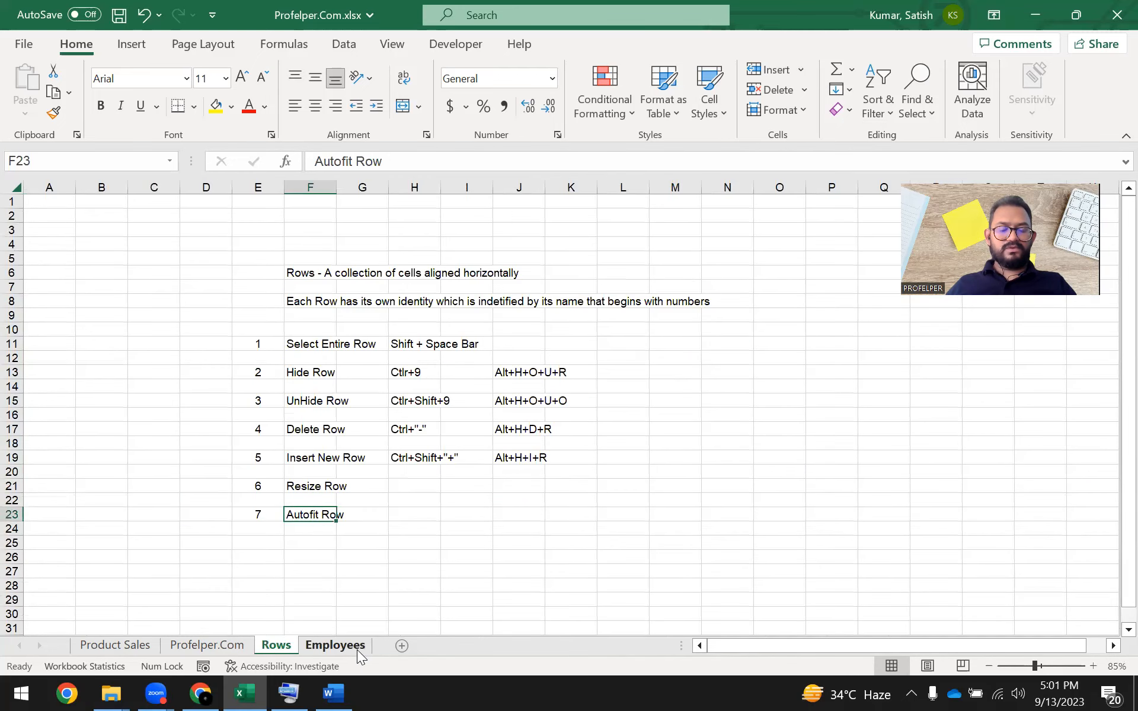
Step: Select rows 7 to 19 on the Employees sheet and enlarge them together to an equal height of about 24
click(358, 650)
click(378, 503)
drag(13, 304, 12, 504)
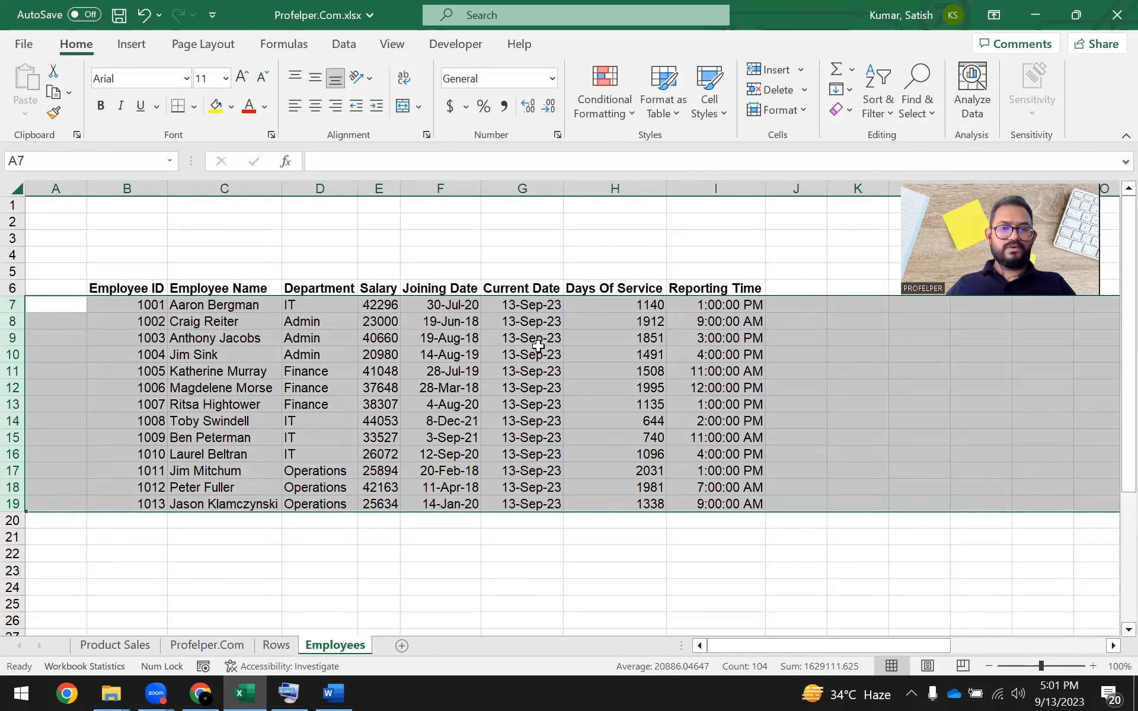
drag(19, 327, 12, 563)
click(21, 335)
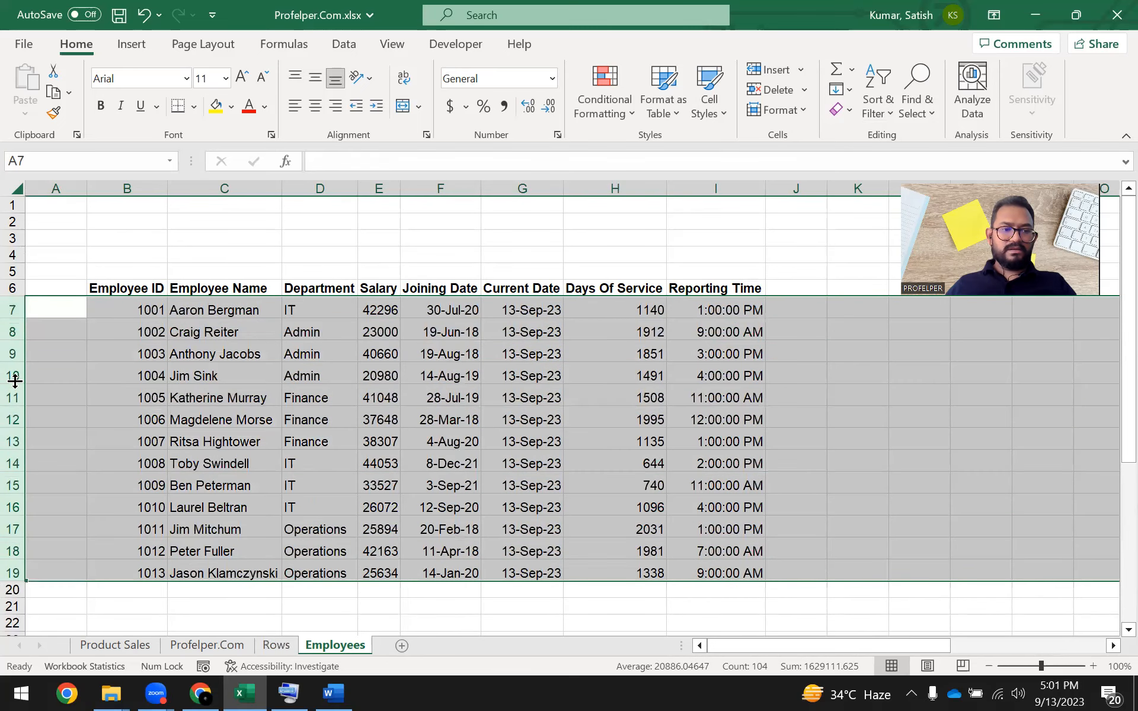
drag(13, 364, 12, 368)
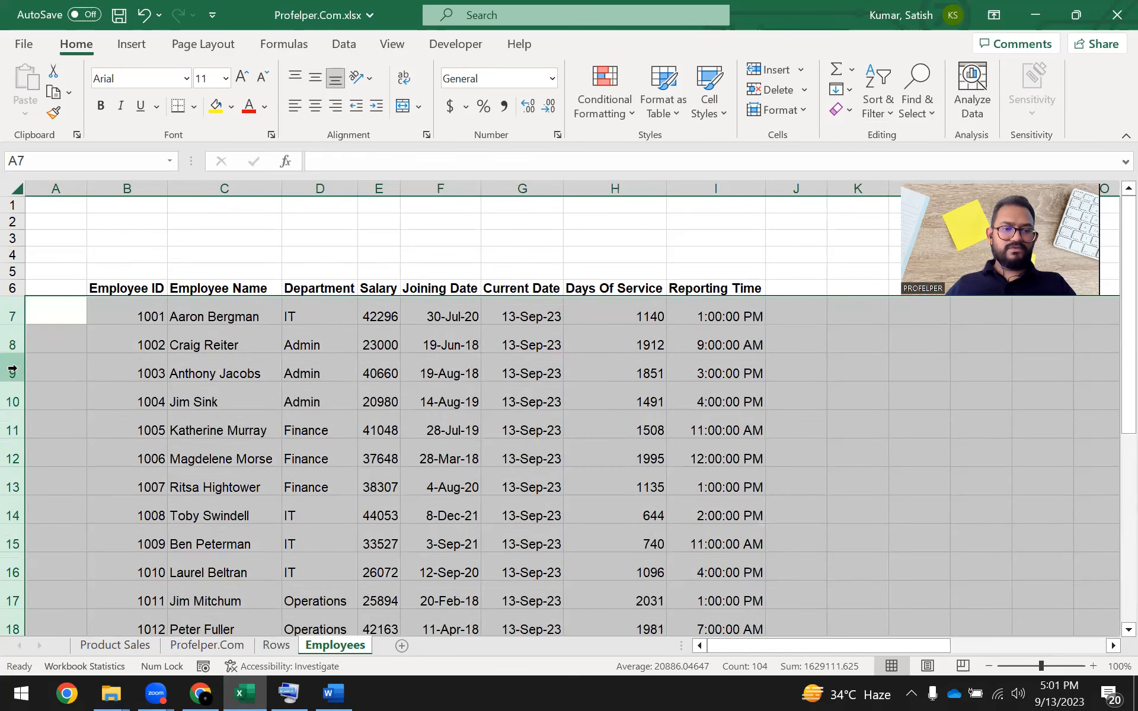
scroll(193, 409, down, 2)
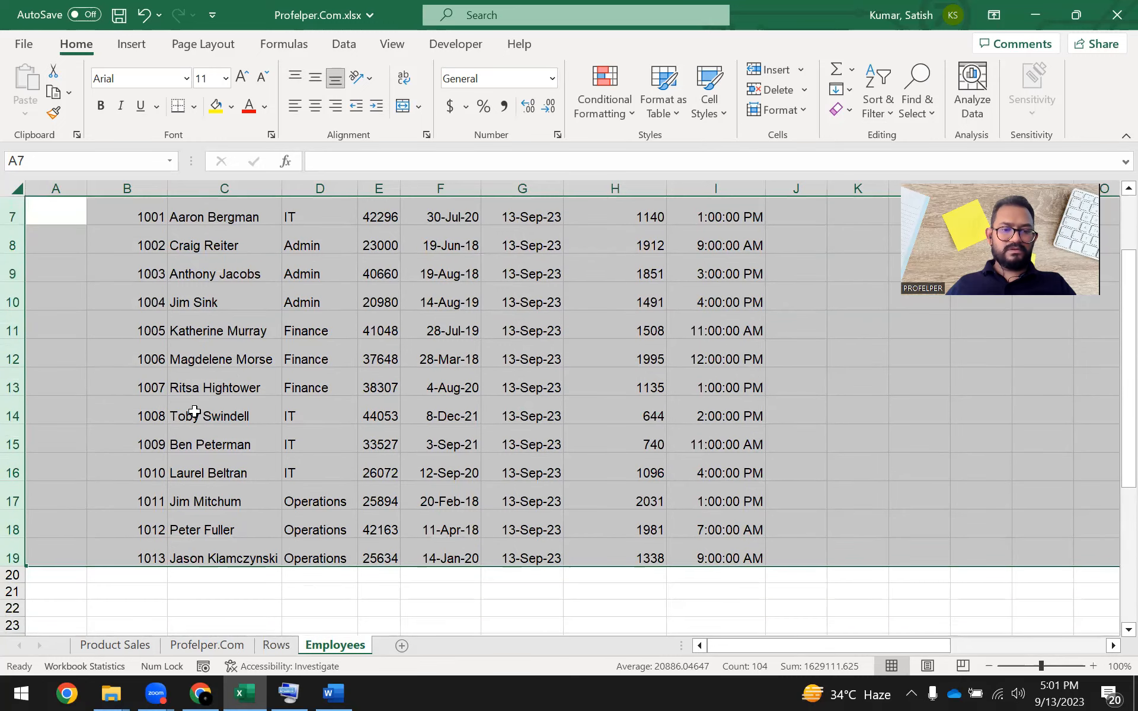
scroll(194, 411, up, 2)
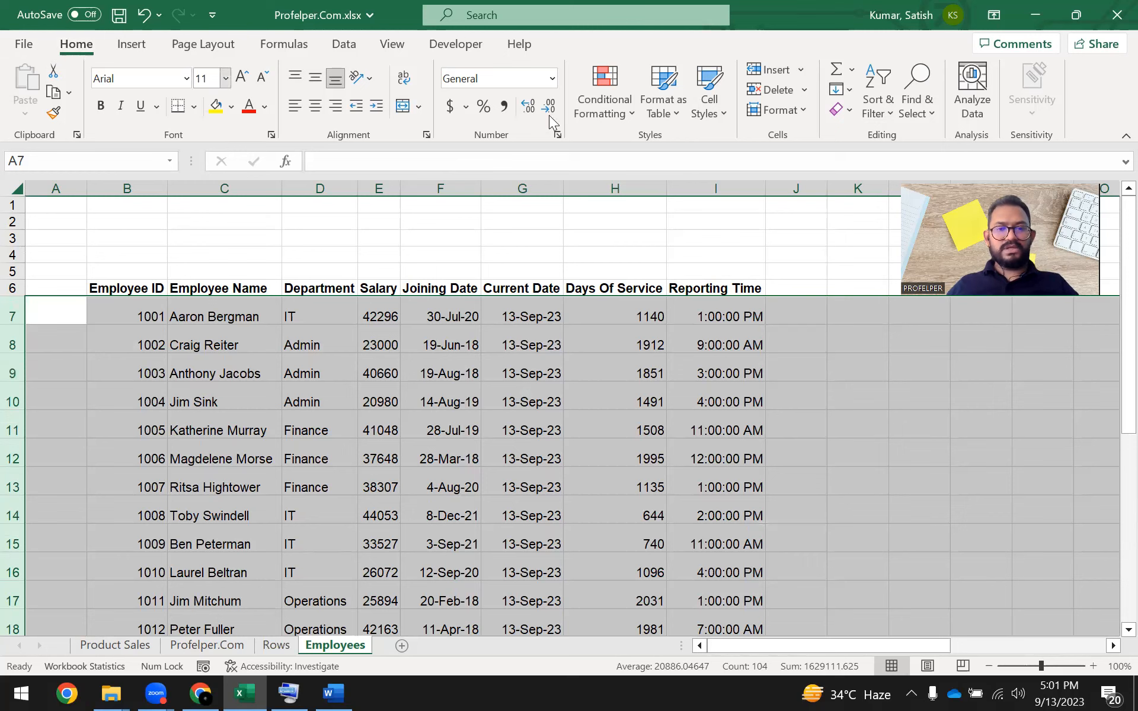
Step: Set an exact row height of 20 for the selected rows 7 to 19
click(806, 111)
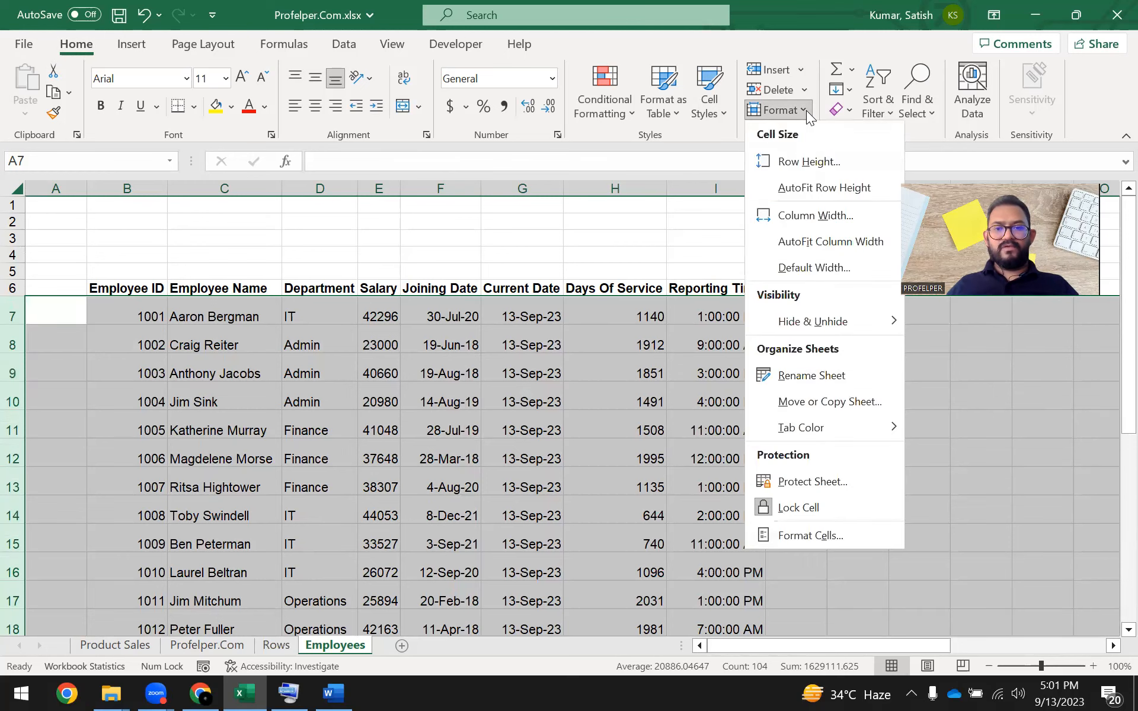
click(809, 162)
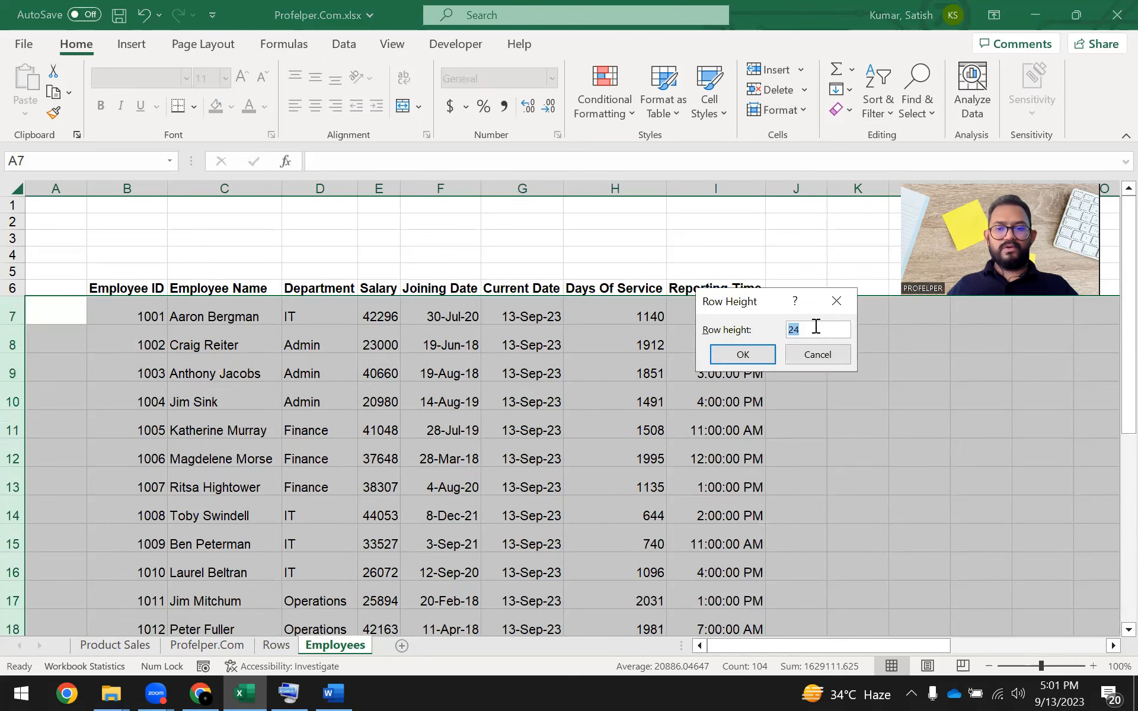
drag(817, 327, 778, 332)
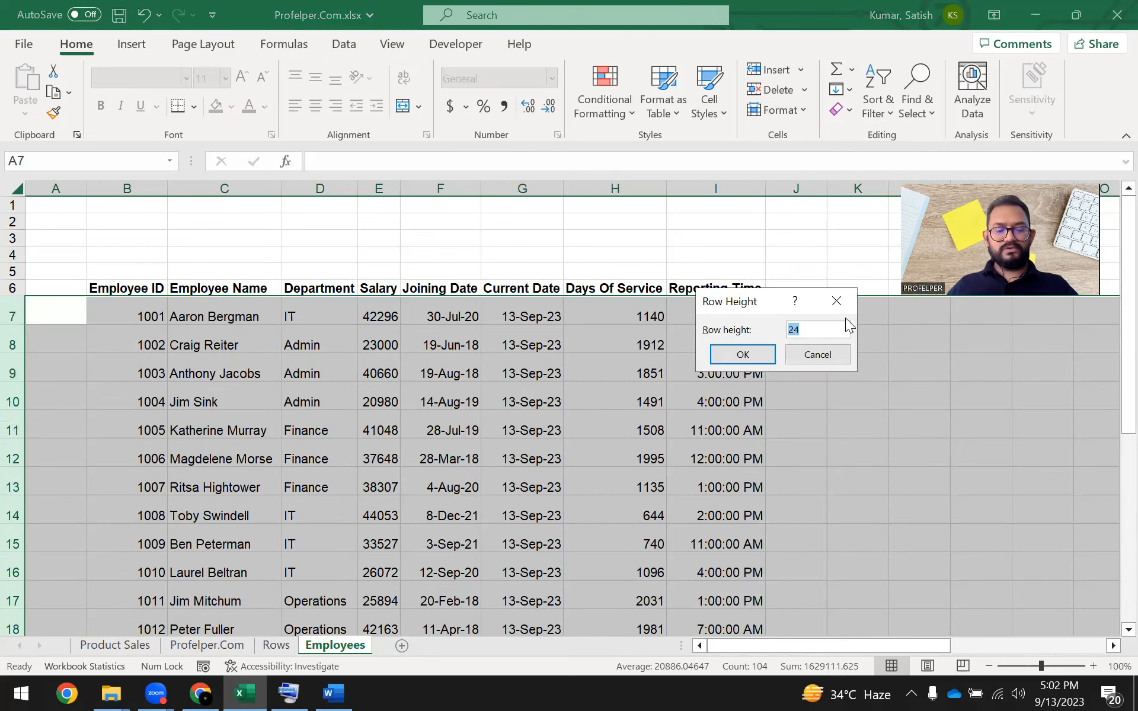
text(20)
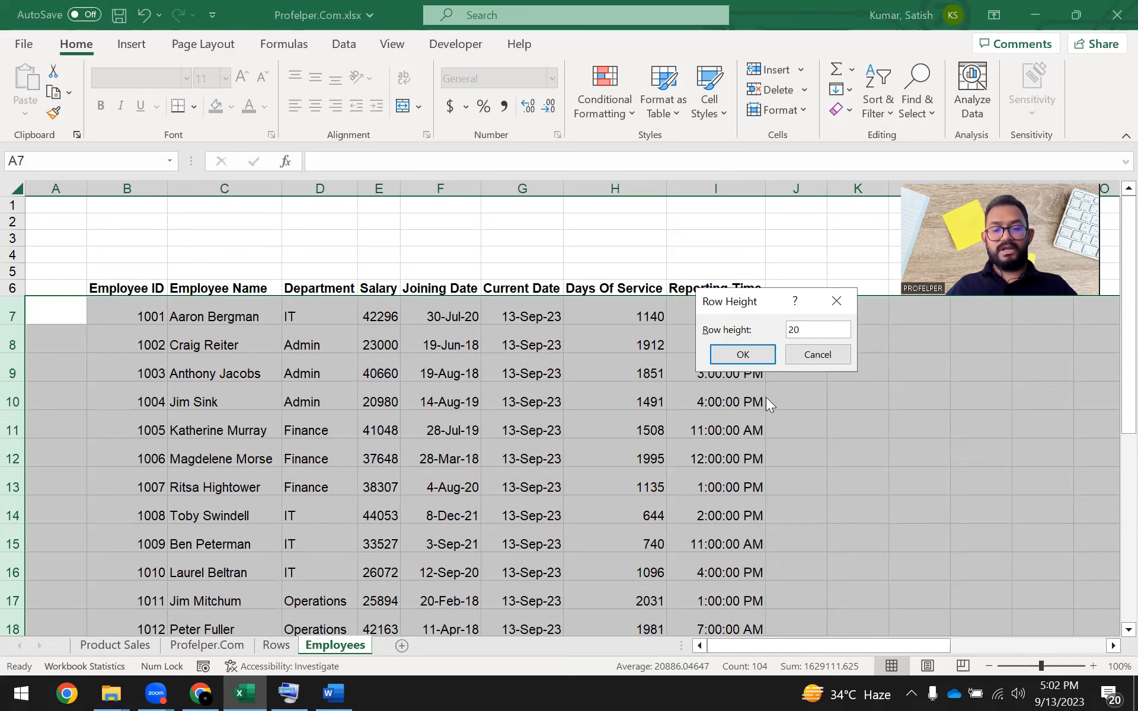
click(743, 354)
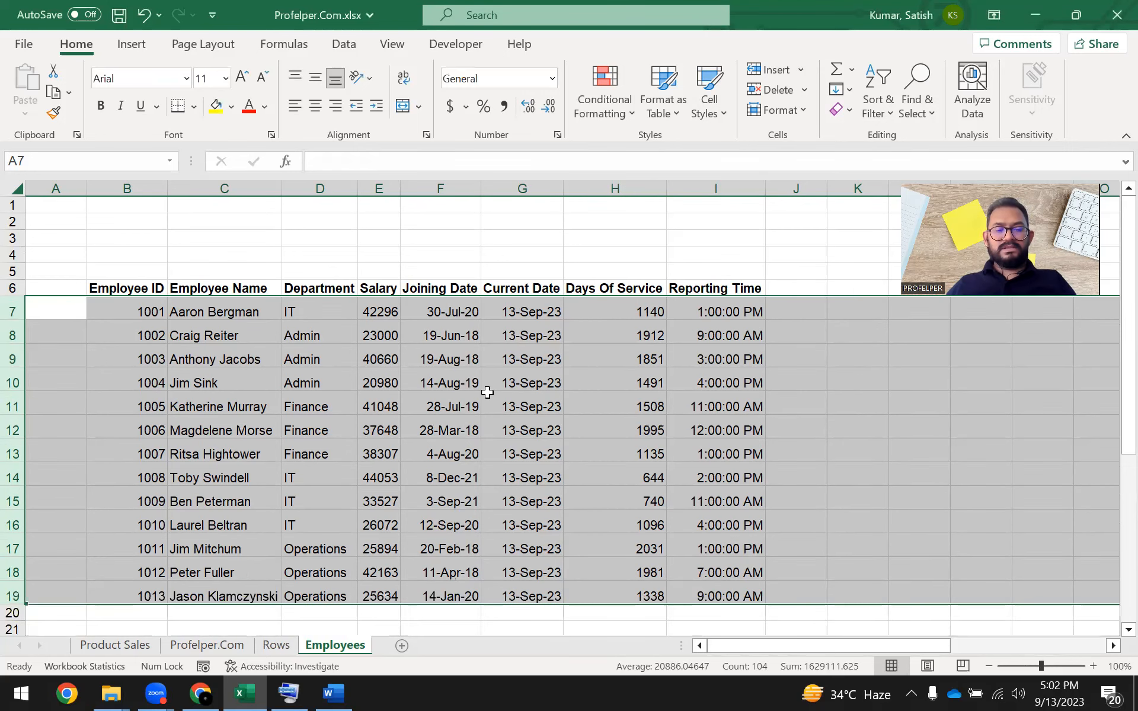
Step: Deselect the rows, review the resized employee table and switch to the Profelper.Com sheet
click(490, 398)
scroll(382, 372, down, 2)
scroll(382, 371, up, 1)
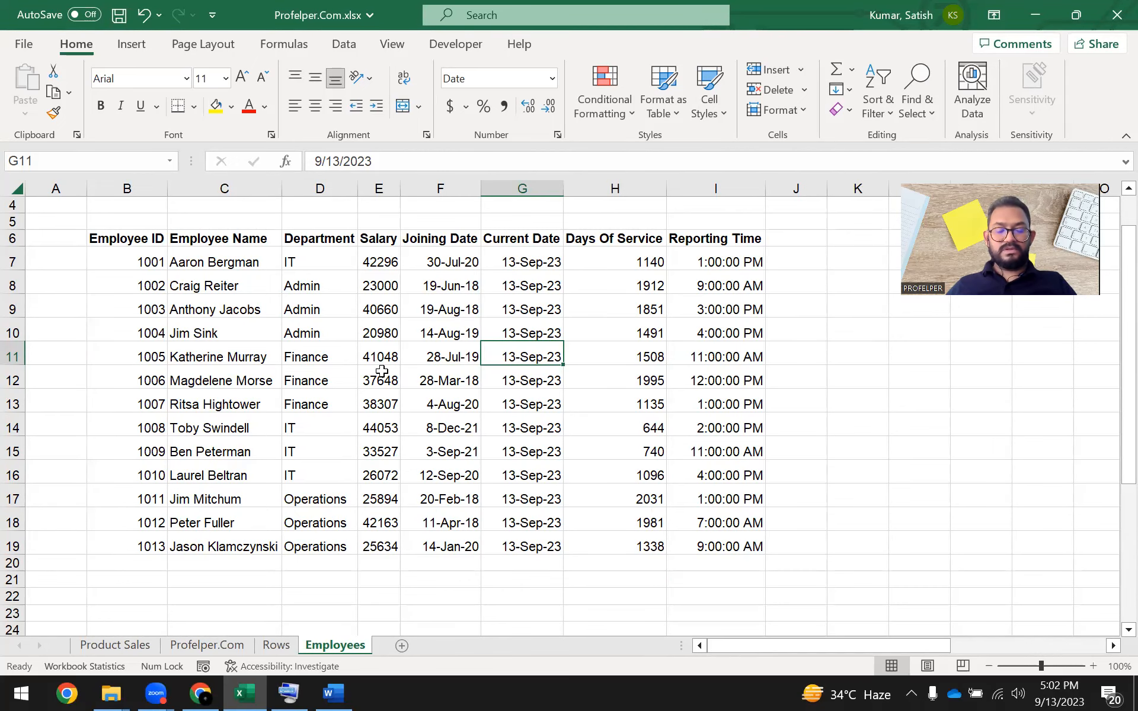
scroll(430, 368, up, 1)
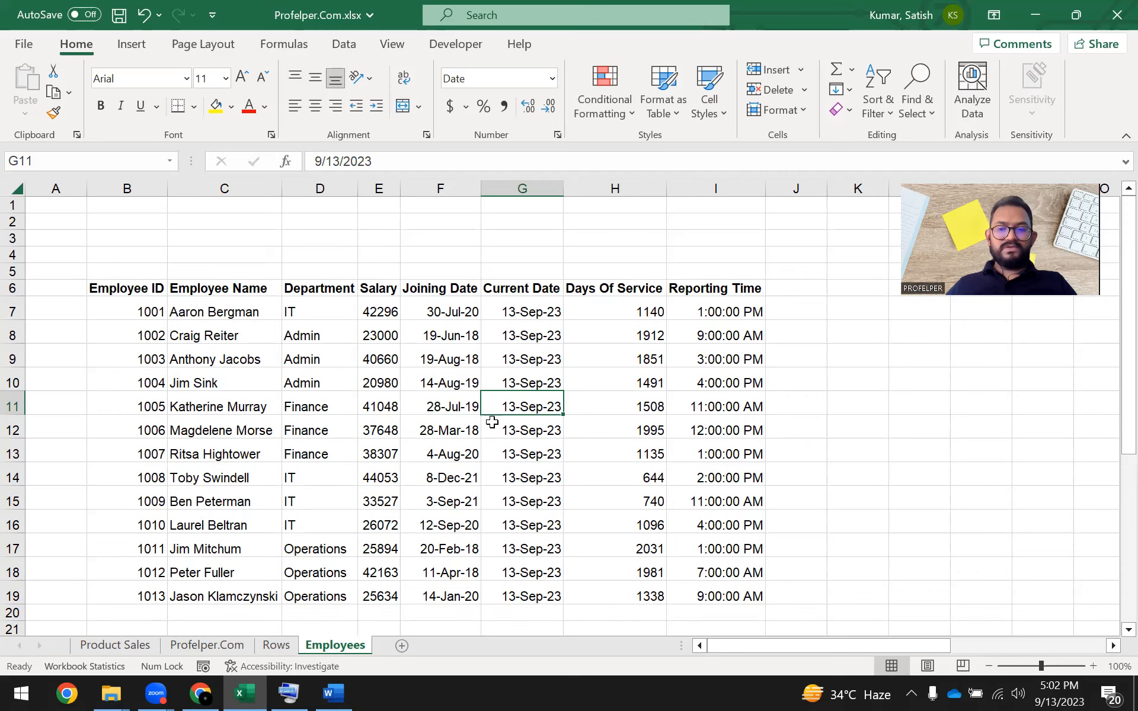
click(206, 645)
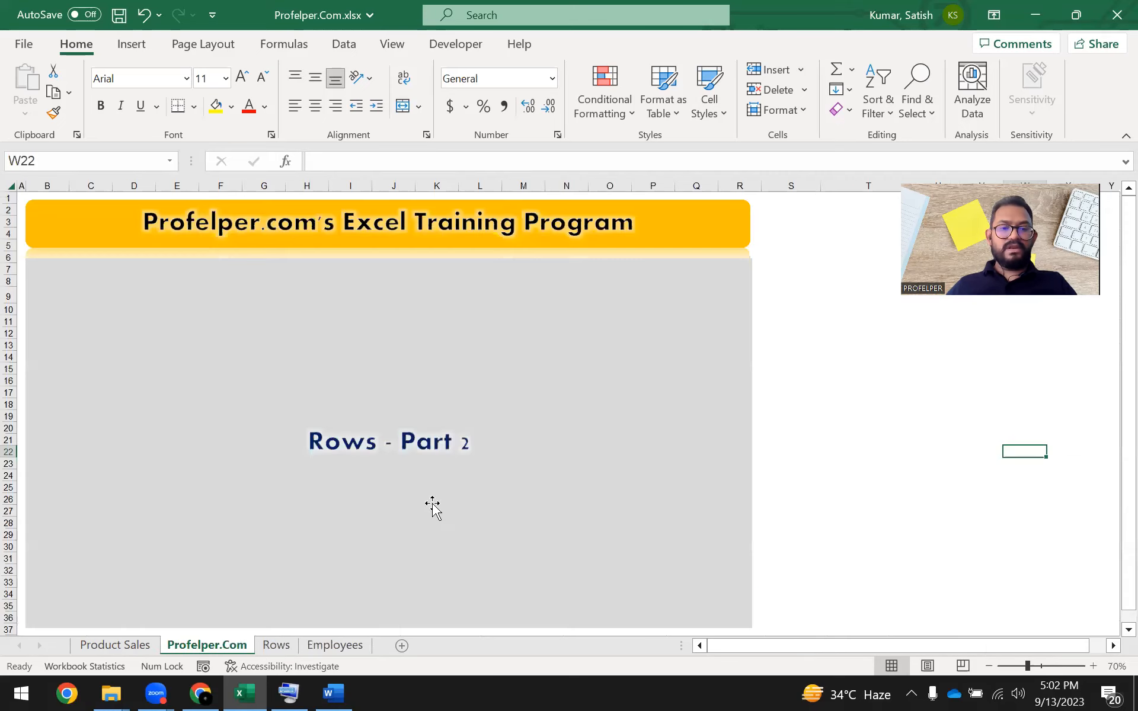